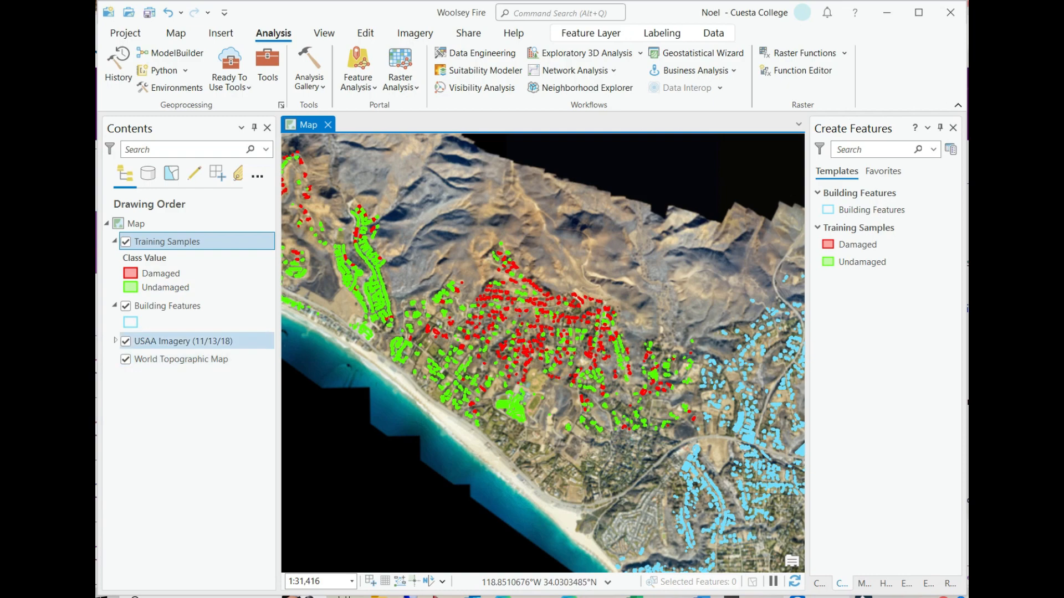
Open the attribute table of the Training Samples layer.
{"action": "scroll", "coordinate": [587, 333], "scroll_direction": "down", "scroll_amount": 4}
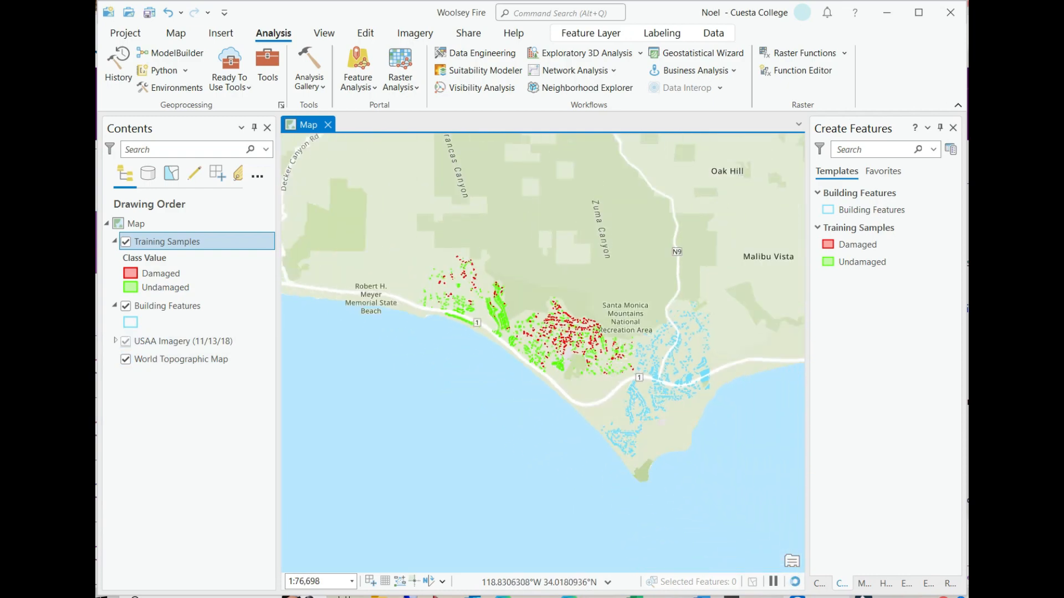
{"action": "scroll", "coordinate": [515, 355], "scroll_direction": "up", "scroll_amount": 6}
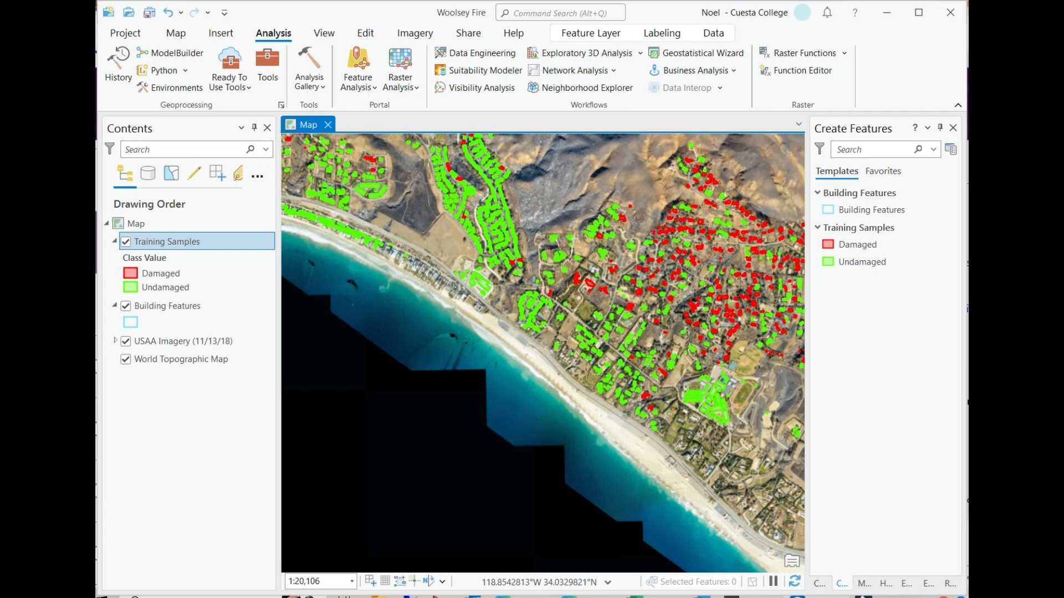
{"action": "right_click", "coordinate": [173, 242]}
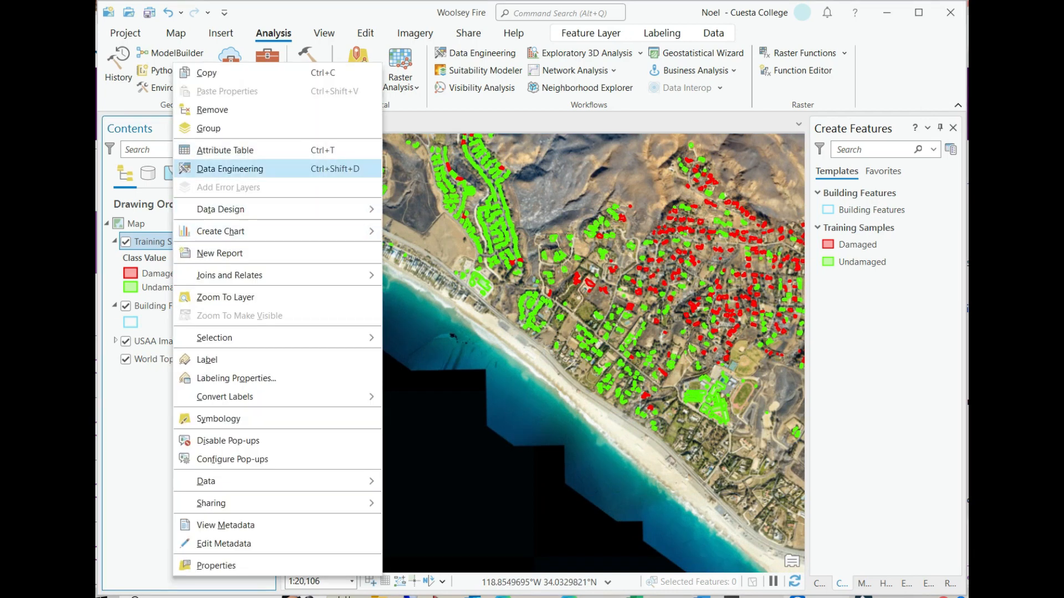
{"action": "left_click", "coordinate": [225, 150]}
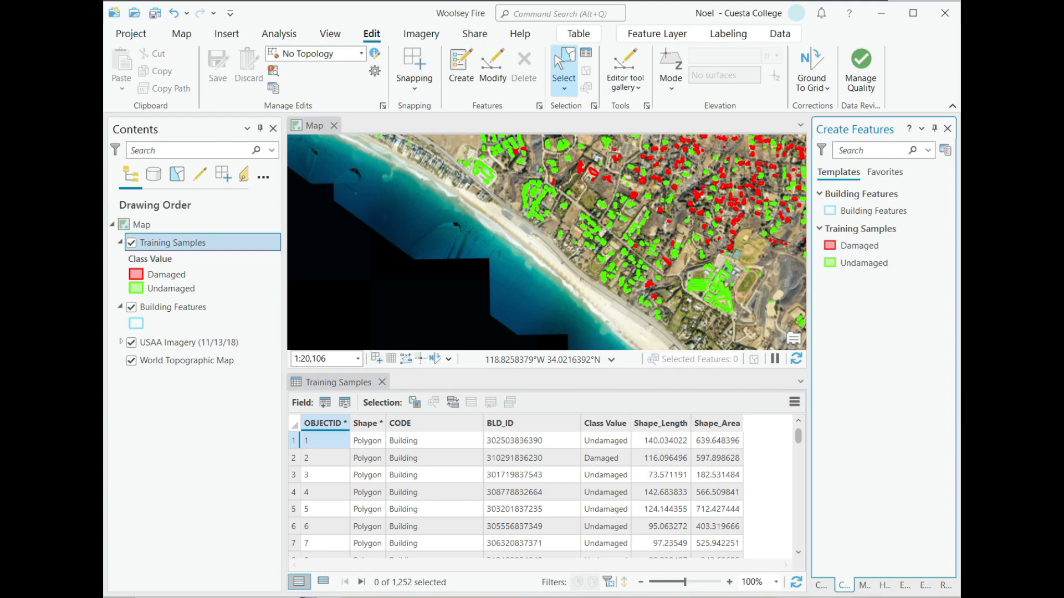
Examine the Training Samples field definitions and the coded values of the class_value domain, closing both views when done.
{"action": "left_click", "coordinate": [794, 402]}
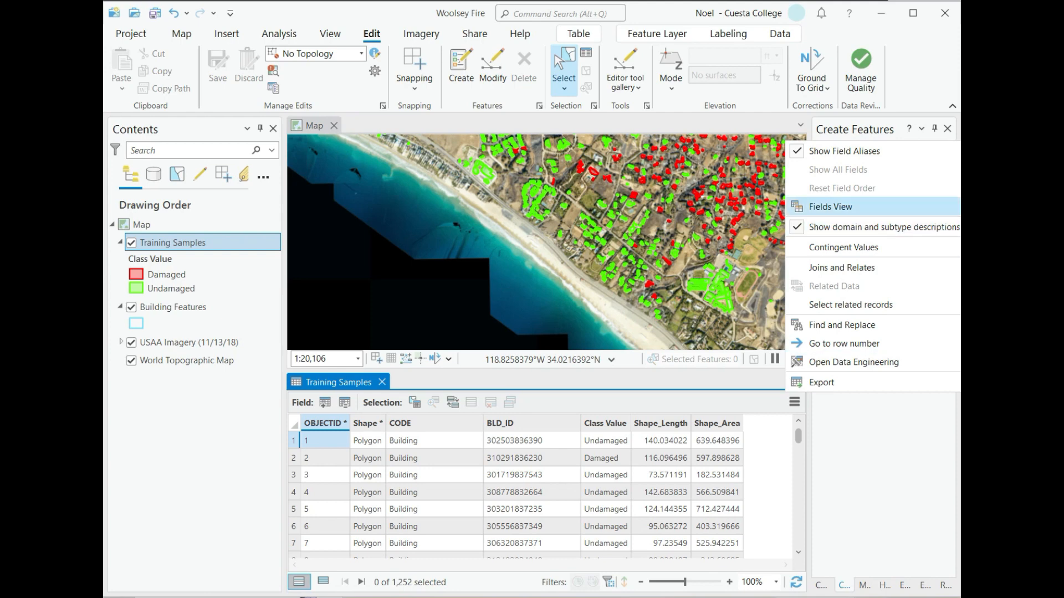
{"action": "left_click", "coordinate": [887, 207]}
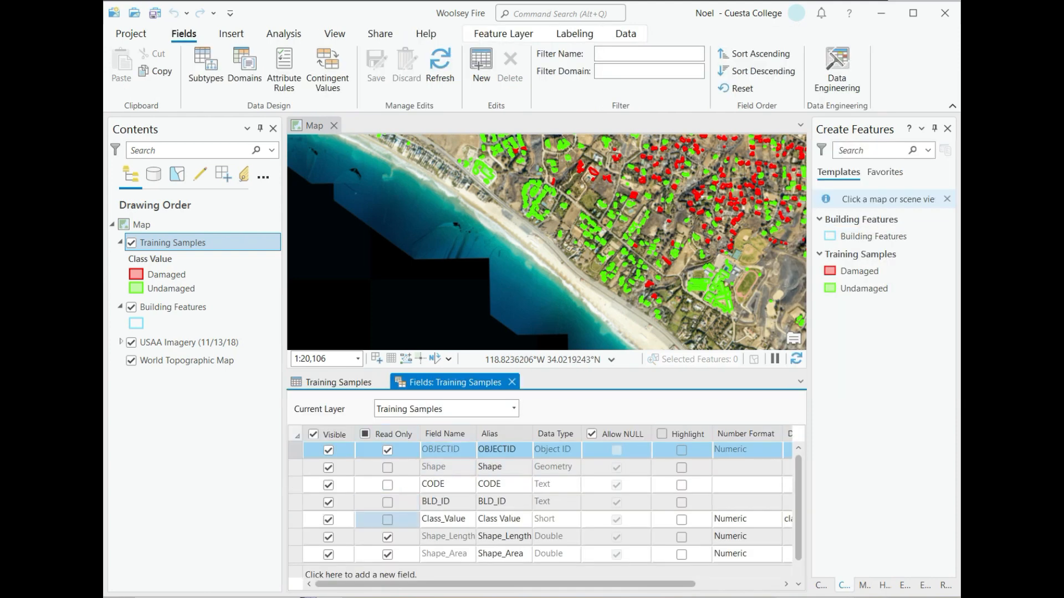
{"action": "left_click_drag", "start_coordinate": [444, 585], "coordinate": [518, 584]}
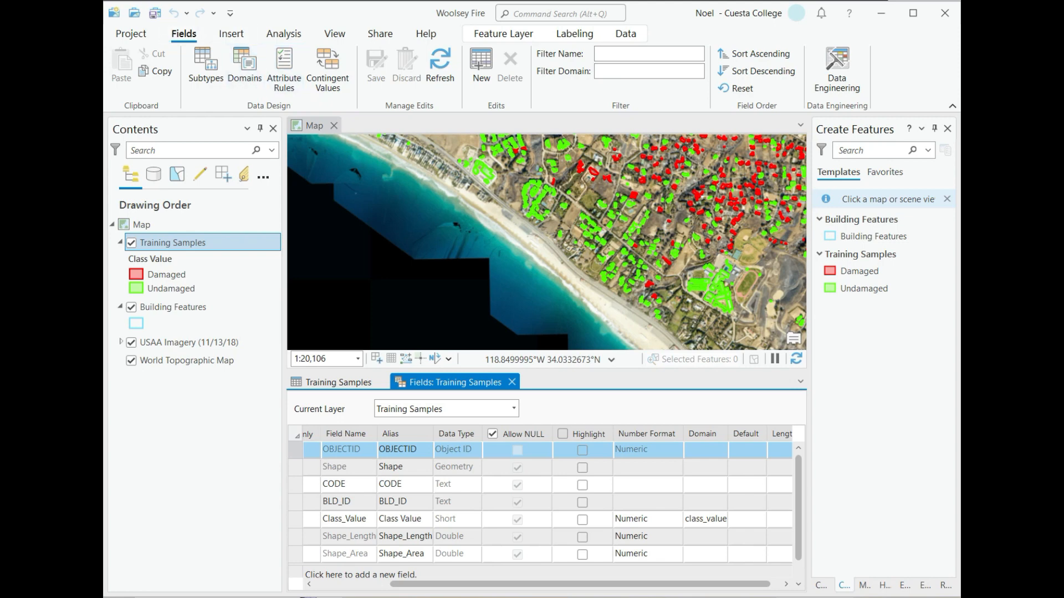
{"action": "left_click", "coordinate": [245, 69]}
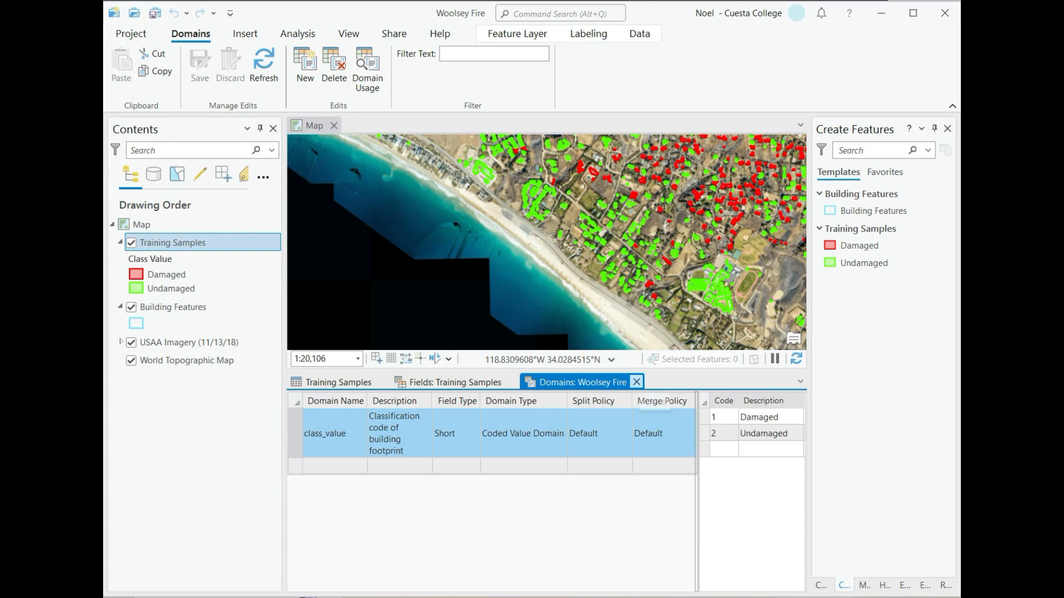
{"action": "left_click", "coordinate": [636, 382]}
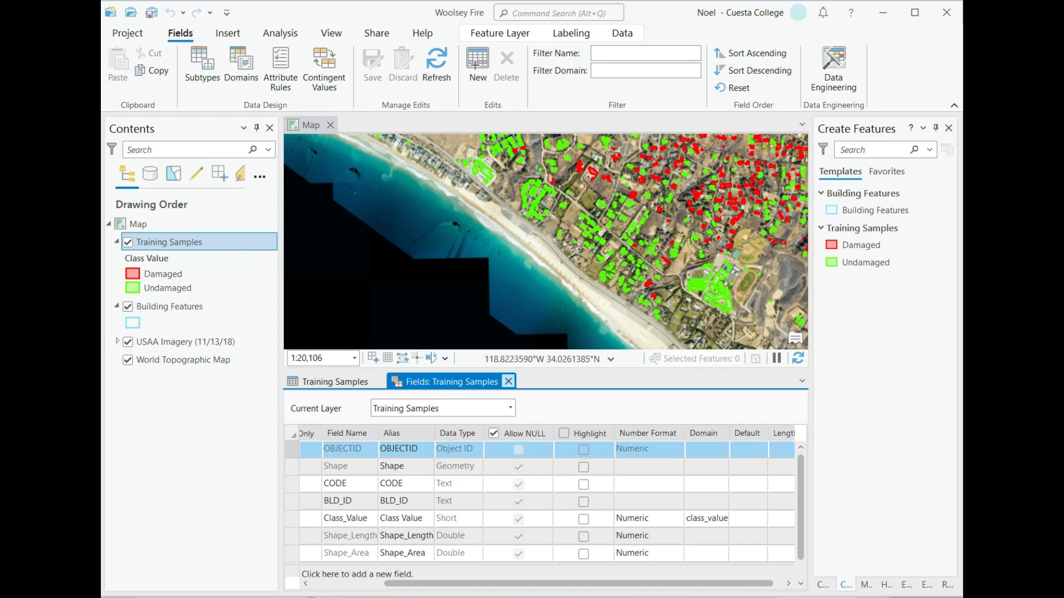
{"action": "left_click", "coordinate": [508, 381]}
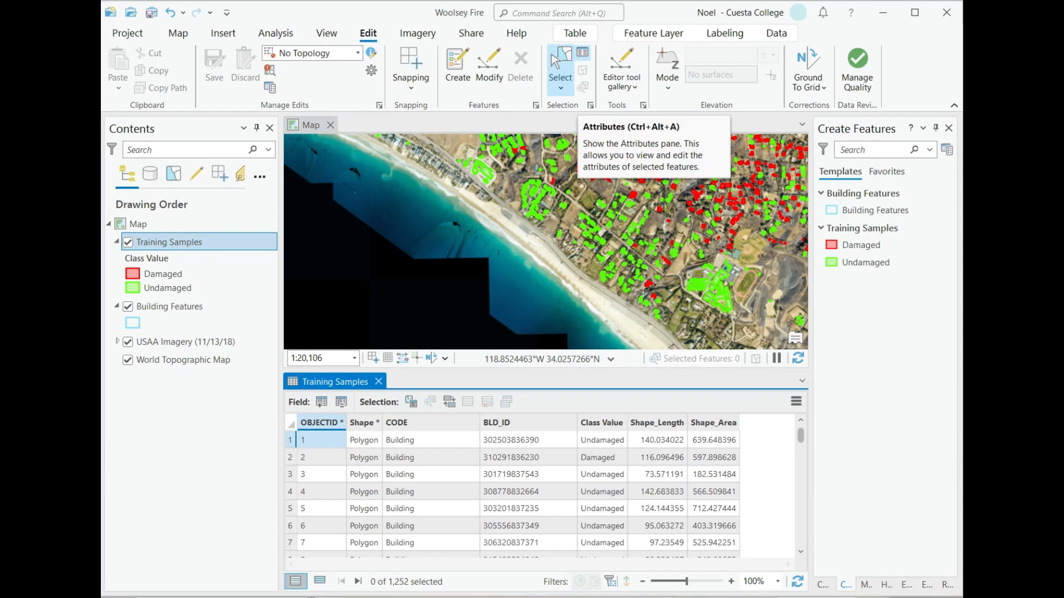
Show the attribute editor for the Training Samples layer, listing all its features and starting from the top of the list.
{"action": "left_click", "coordinate": [583, 52]}
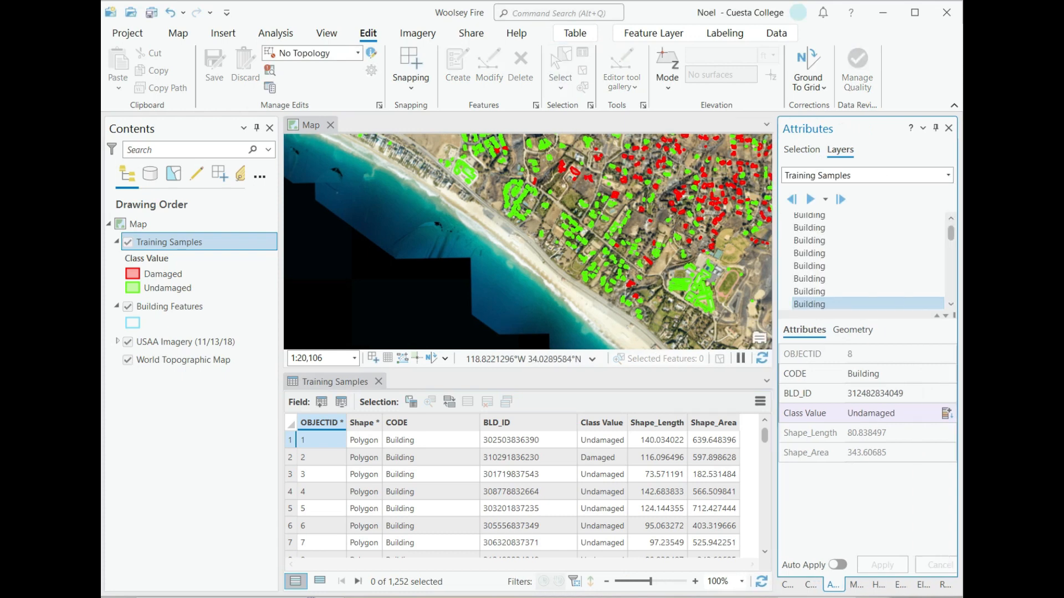
{"action": "left_click", "coordinate": [801, 150]}
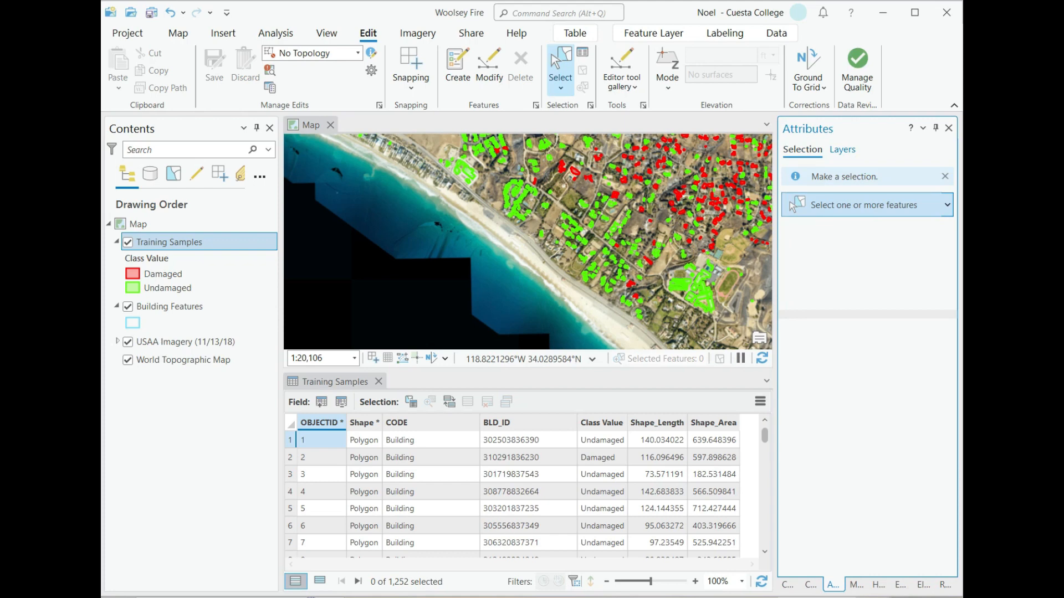
{"action": "left_click", "coordinate": [842, 150]}
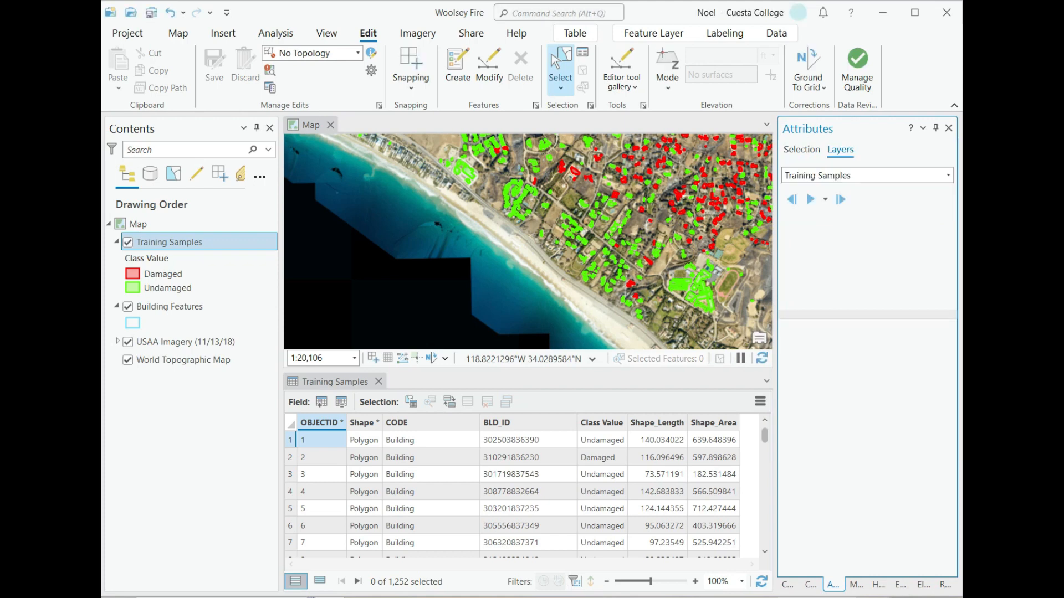
{"action": "left_click", "coordinate": [948, 175]}
{"action": "left_click", "coordinate": [948, 175]}
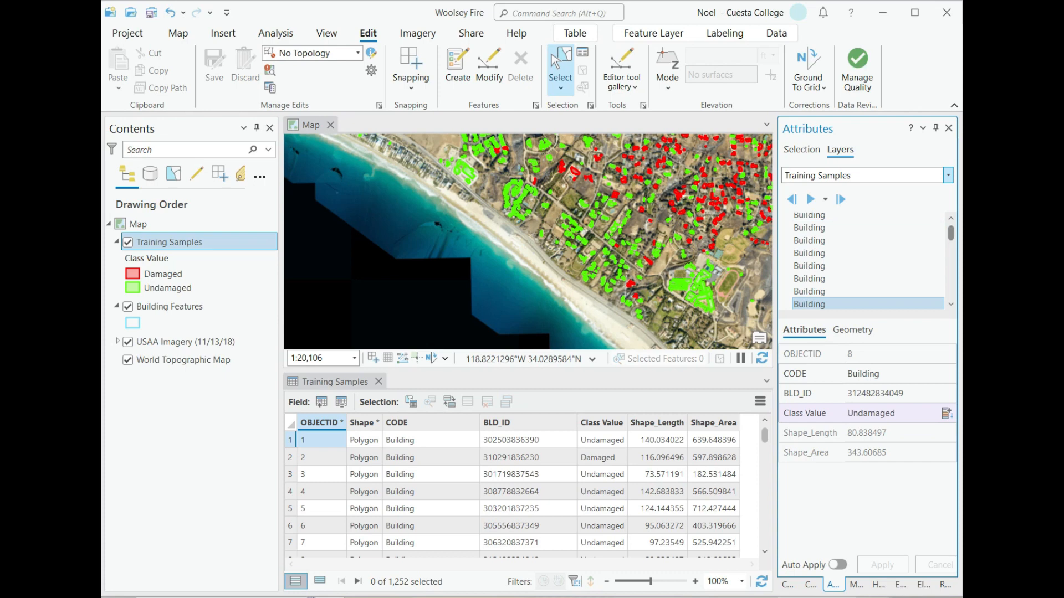
{"action": "left_click", "coordinate": [831, 217]}
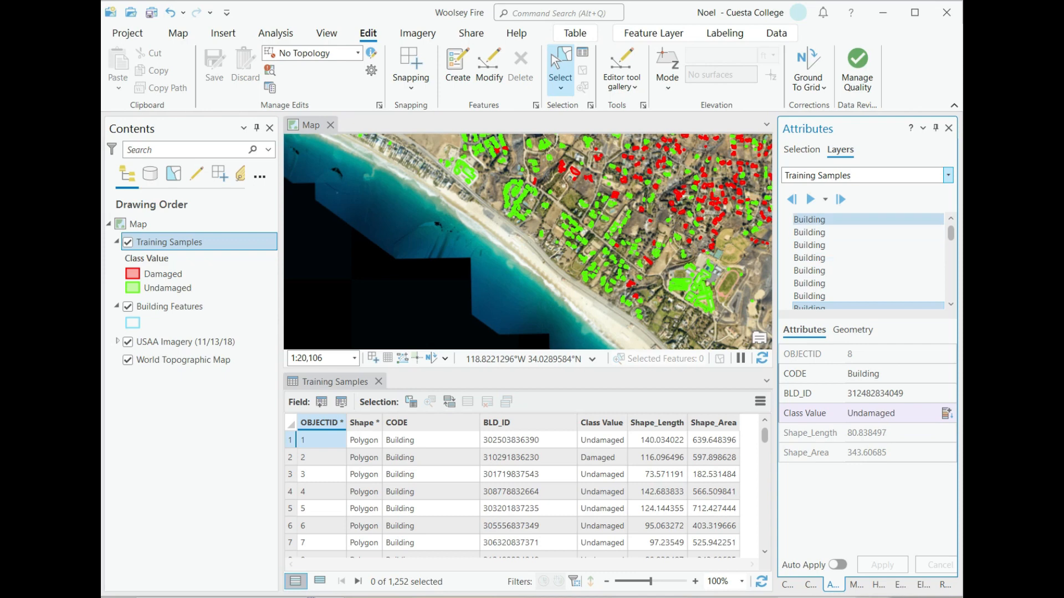
Step through the first eight Training Samples buildings, zooming to each to compare its class value with the imagery.
{"action": "left_click", "coordinate": [810, 220]}
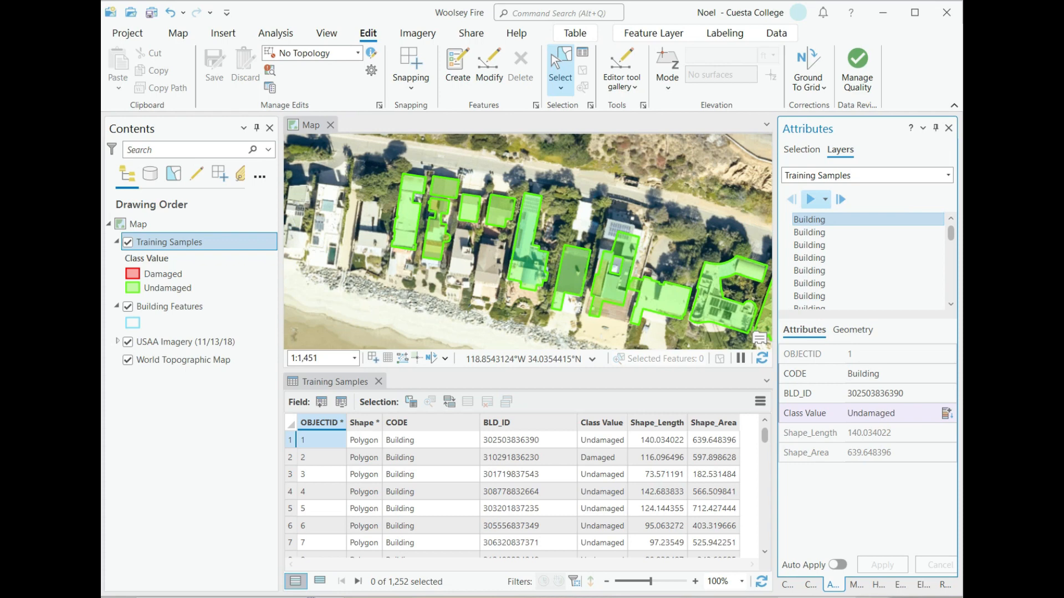
{"action": "left_click", "coordinate": [810, 199]}
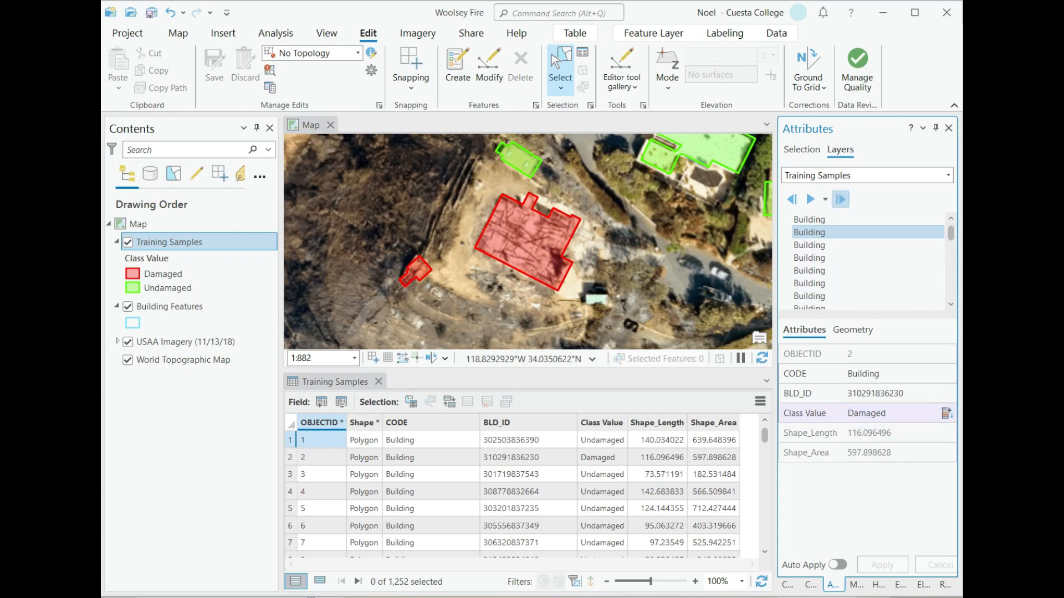
{"action": "left_click", "coordinate": [840, 199]}
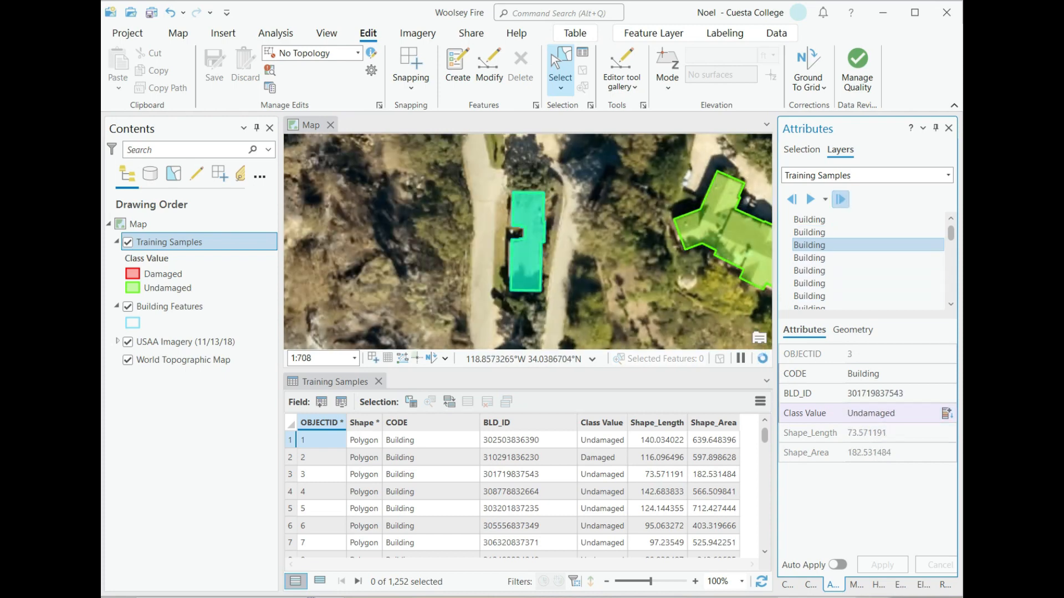
{"action": "left_click", "coordinate": [841, 200]}
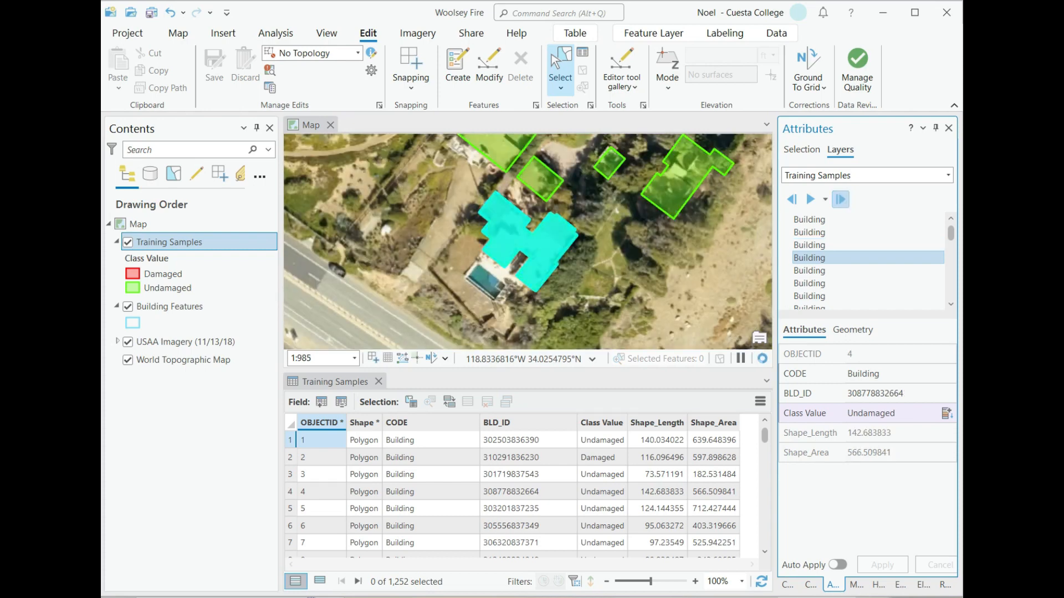
{"action": "left_click", "coordinate": [841, 199]}
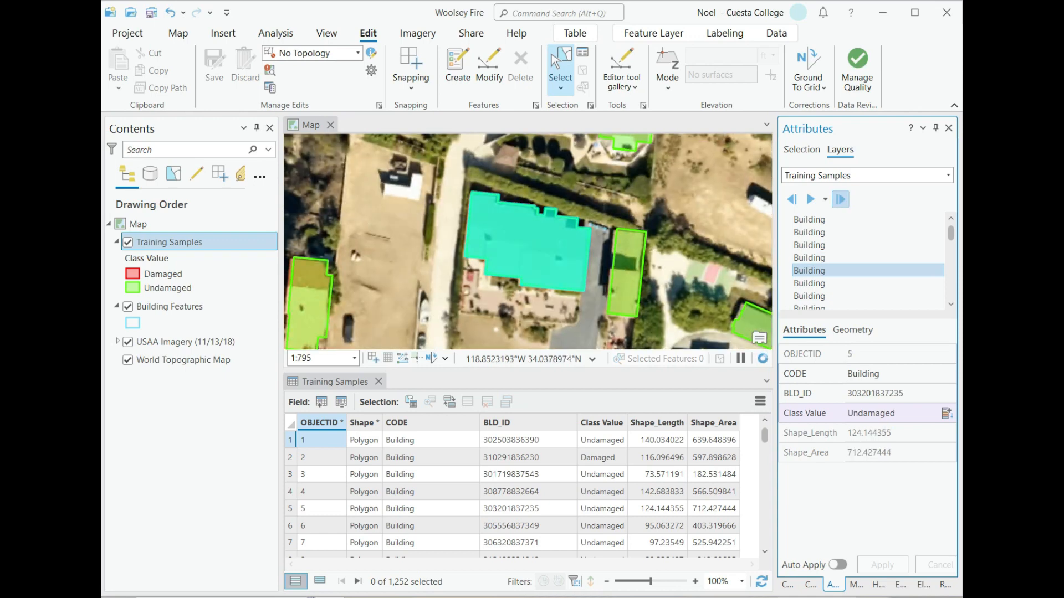
{"action": "left_click", "coordinate": [840, 200]}
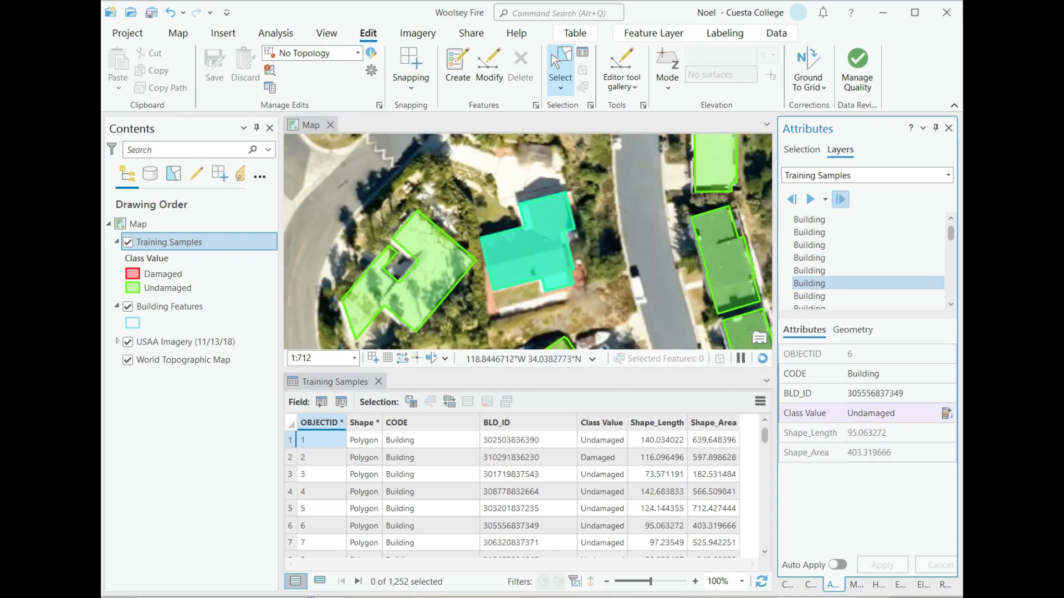
{"action": "left_click", "coordinate": [840, 199]}
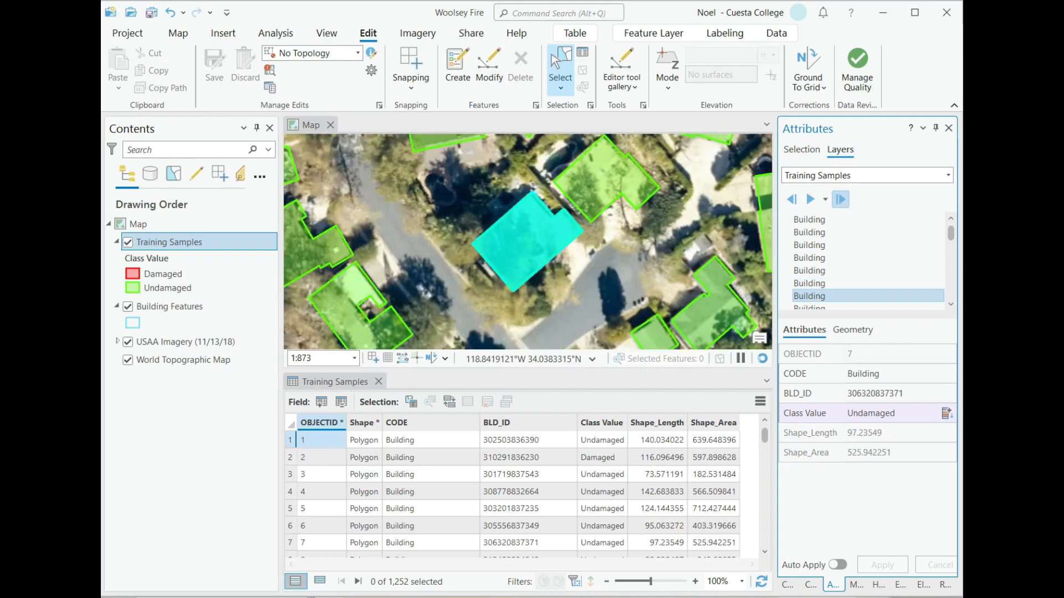
{"action": "left_click", "coordinate": [840, 199]}
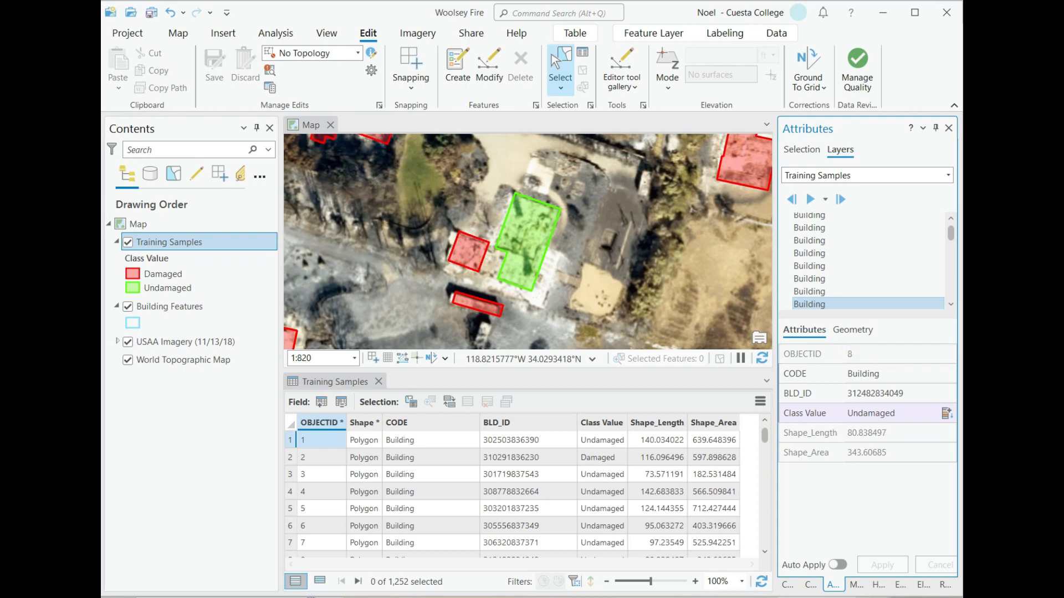
Select the OBJECTID 8 record in the table and inspect the imagery beneath by hiding and reshowing the Training Samples layer.
{"action": "scroll", "coordinate": [326, 512], "scroll_direction": "down", "scroll_amount": 3}
{"action": "scroll", "coordinate": [326, 512], "scroll_direction": "up", "scroll_amount": 3}
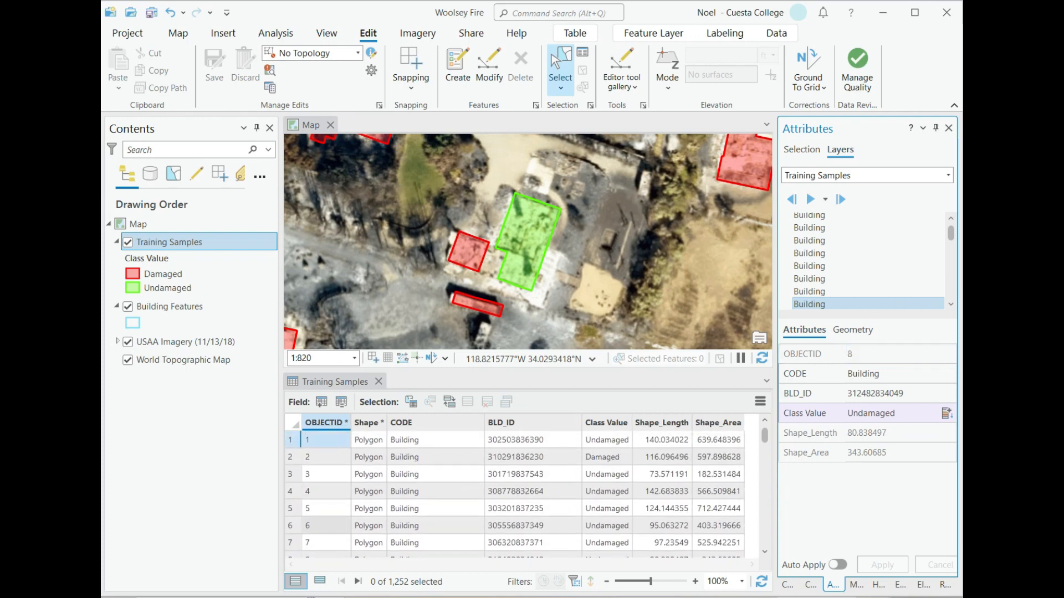
{"action": "scroll", "coordinate": [514, 494], "scroll_direction": "down", "scroll_amount": 3}
{"action": "left_click", "coordinate": [291, 473]}
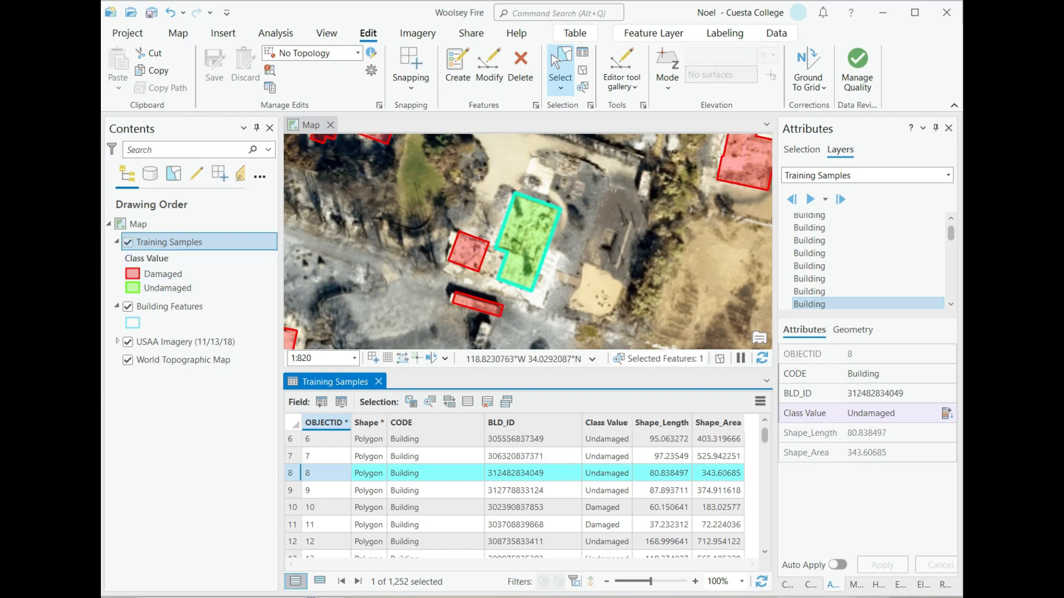
{"action": "left_click", "coordinate": [128, 242]}
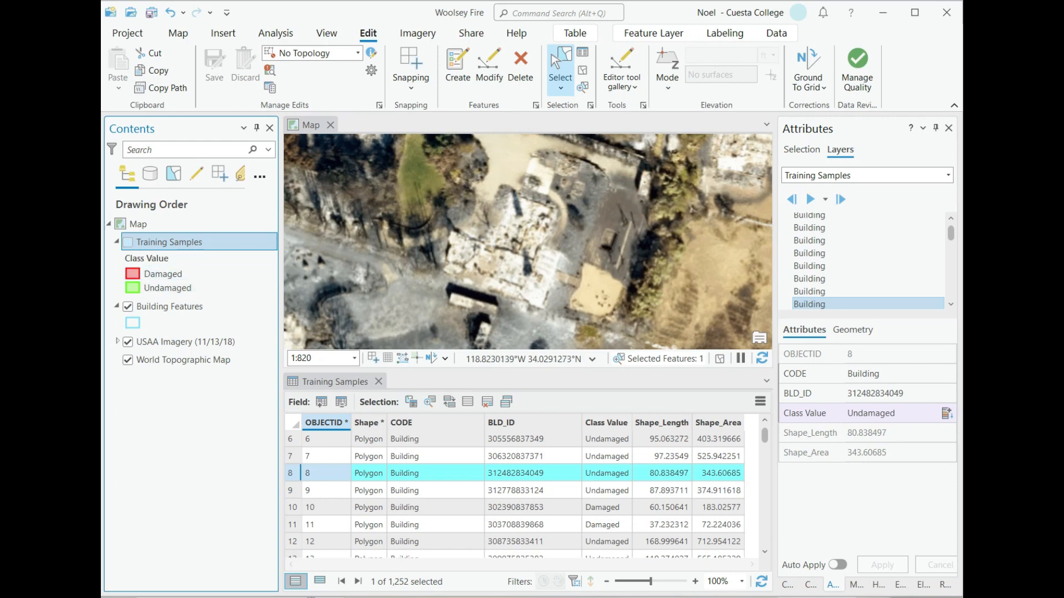
{"action": "left_click", "coordinate": [128, 242]}
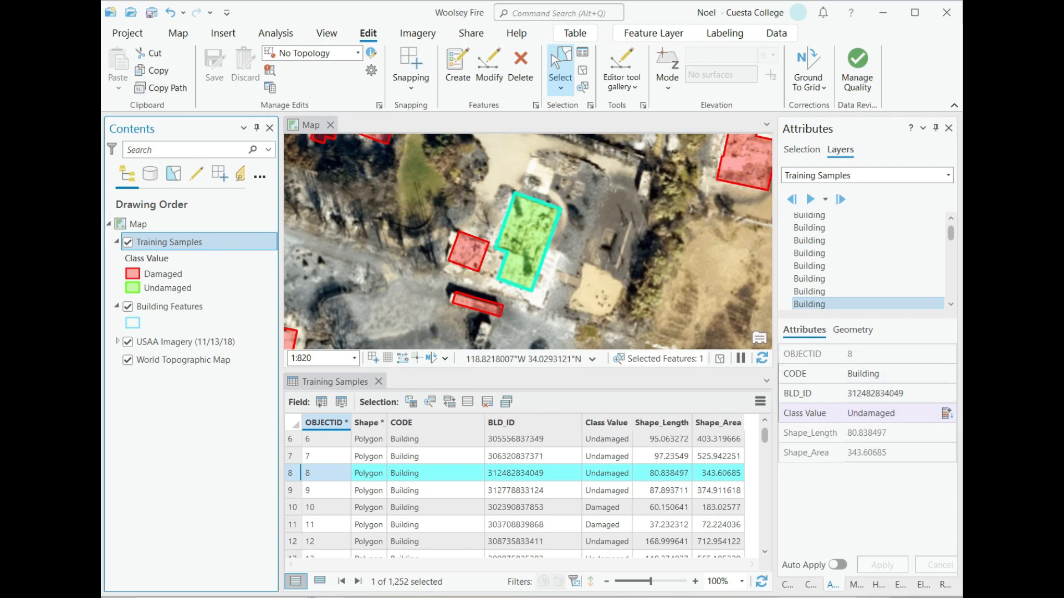
Set the Class Value of building OBJECTID 8 to Damaged and apply the change.
{"action": "left_click", "coordinate": [887, 414]}
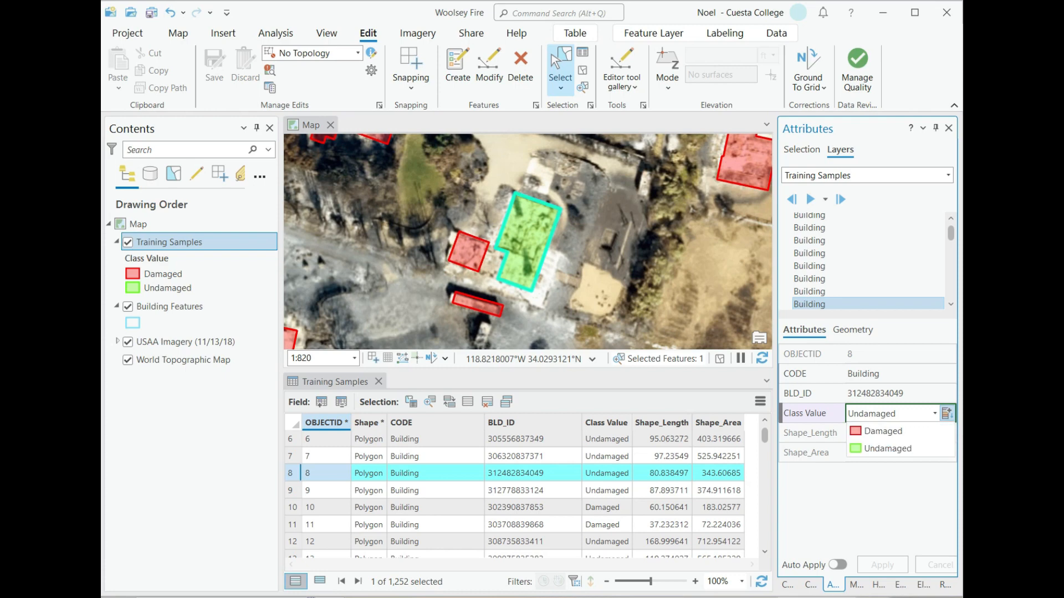
{"action": "left_click", "coordinate": [883, 432]}
{"action": "left_click", "coordinate": [882, 564]}
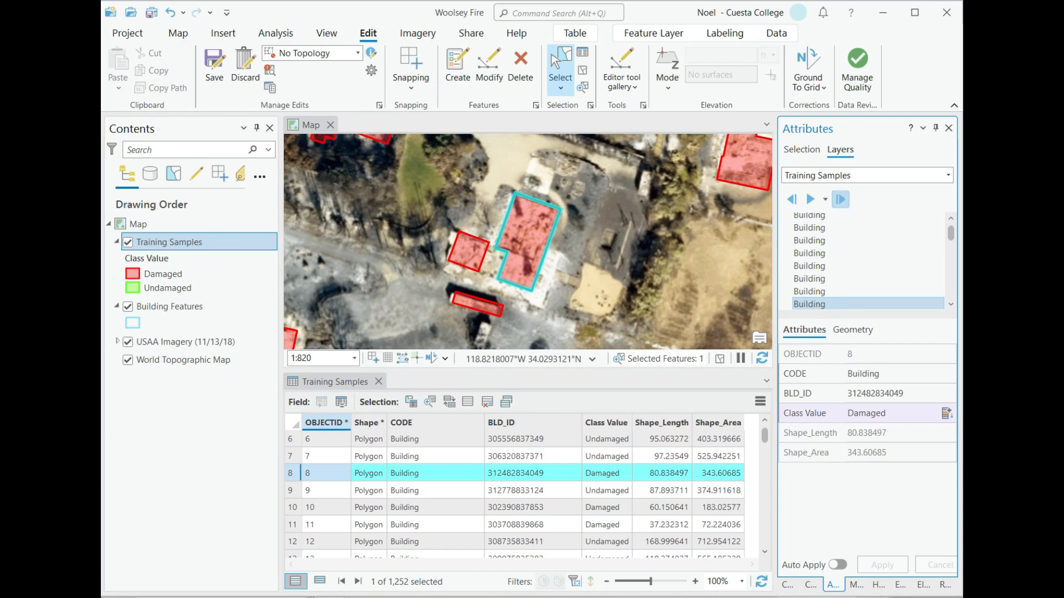
Advance to building OBJECTID 9, set its Class Value to Damaged and apply the change.
{"action": "left_click", "coordinate": [841, 199]}
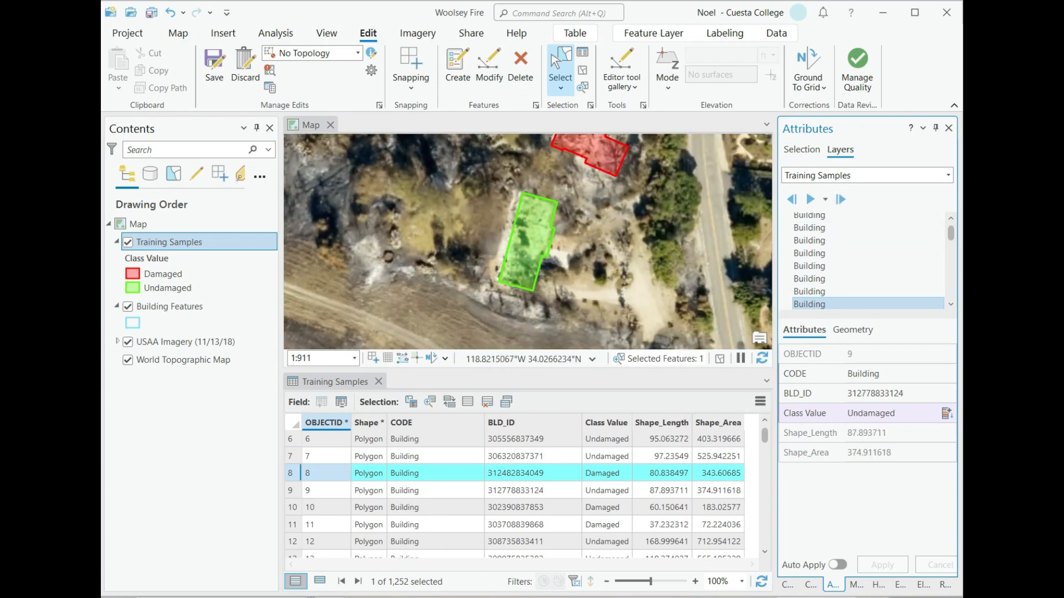
{"action": "left_click", "coordinate": [886, 414]}
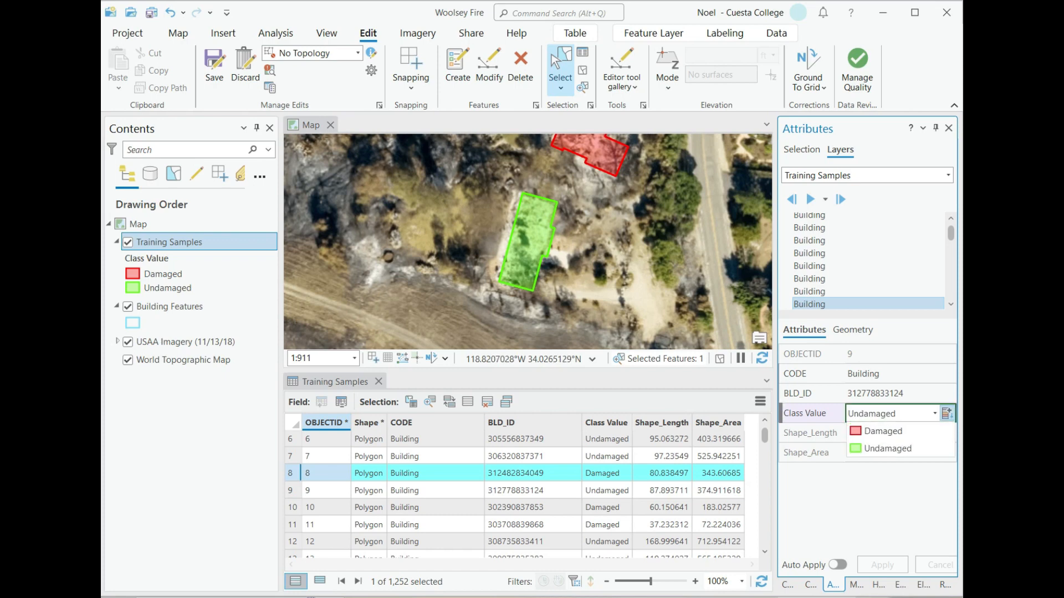
{"action": "key", "text": "Up"}
{"action": "key", "text": "Return"}
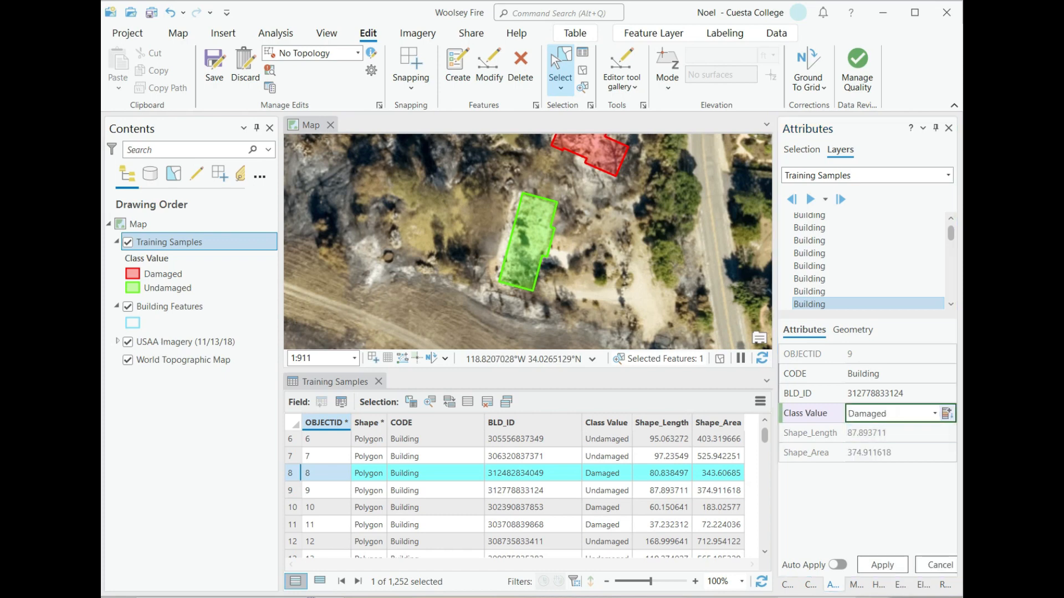
{"action": "left_click", "coordinate": [882, 565]}
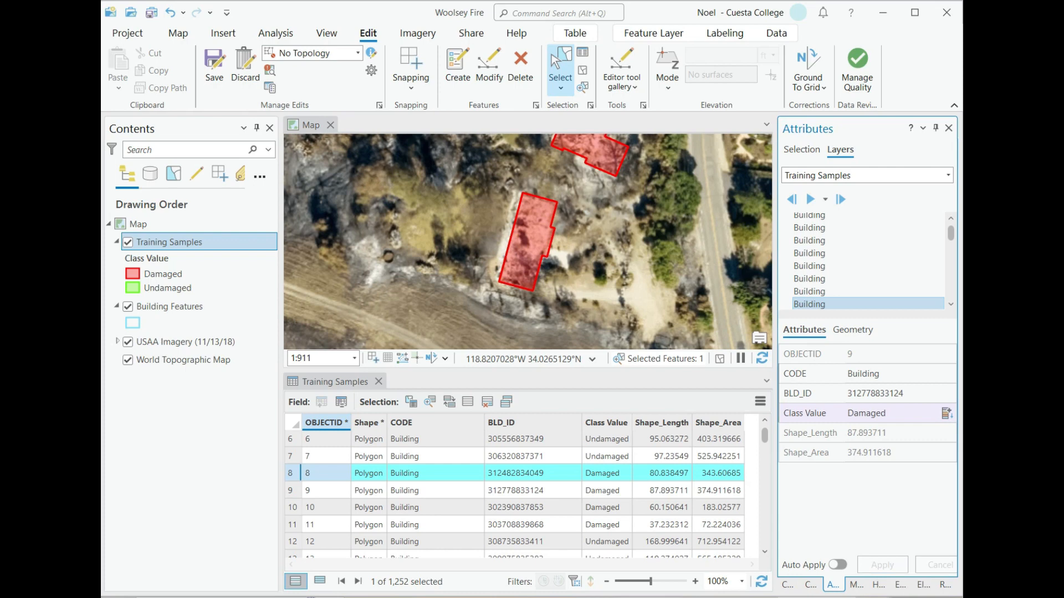
Advance to building OBJECTID 10, check it against the imagery beneath, set its Class Value to Undamaged and apply the change.
{"action": "left_click", "coordinate": [841, 199]}
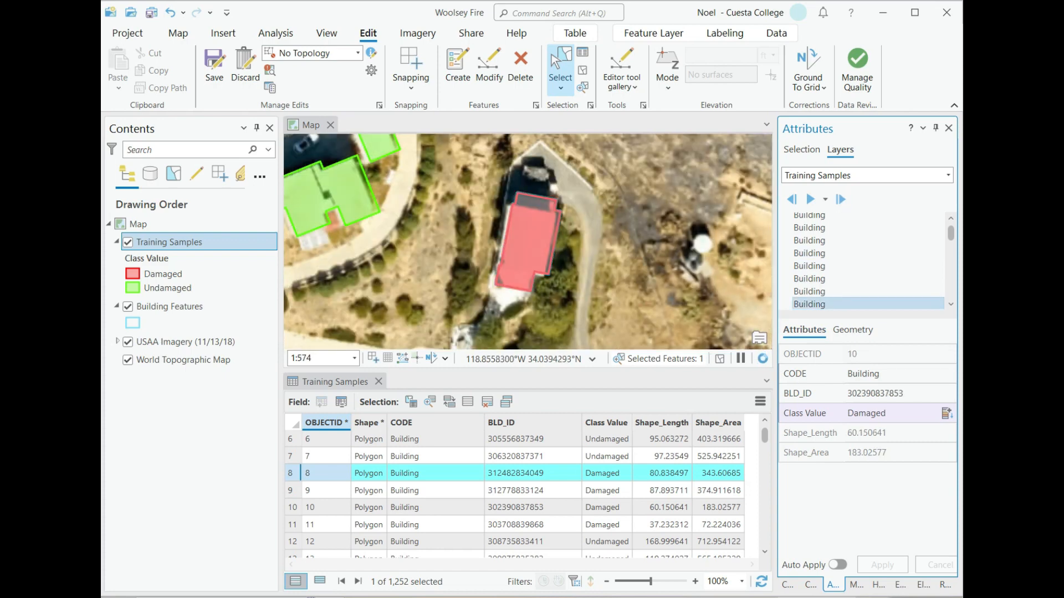
{"action": "left_click", "coordinate": [128, 242]}
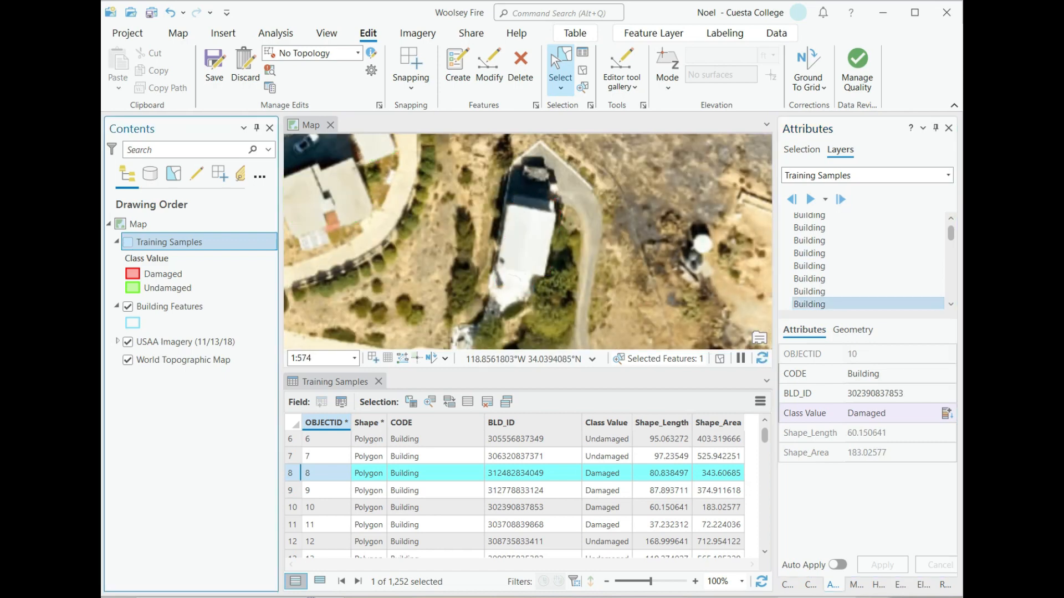
{"action": "left_click", "coordinate": [128, 242]}
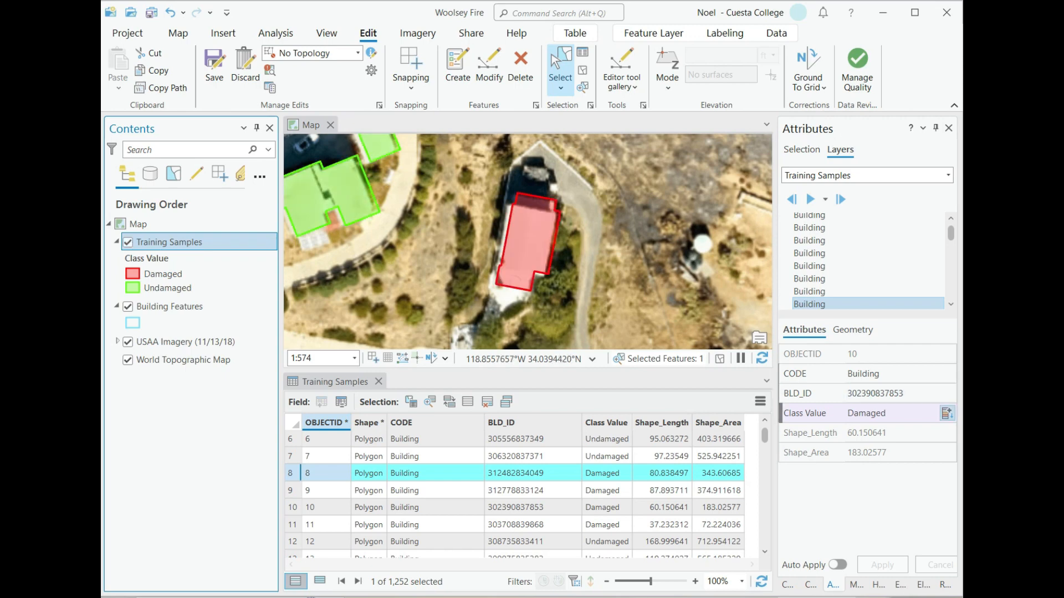
{"action": "left_click", "coordinate": [887, 413]}
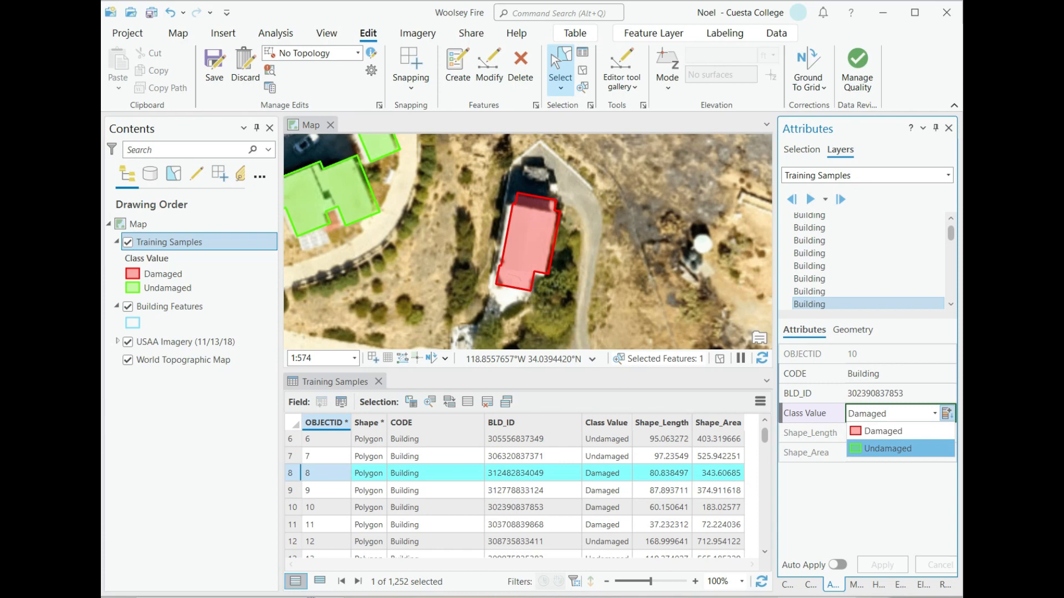
{"action": "left_click", "coordinate": [887, 448]}
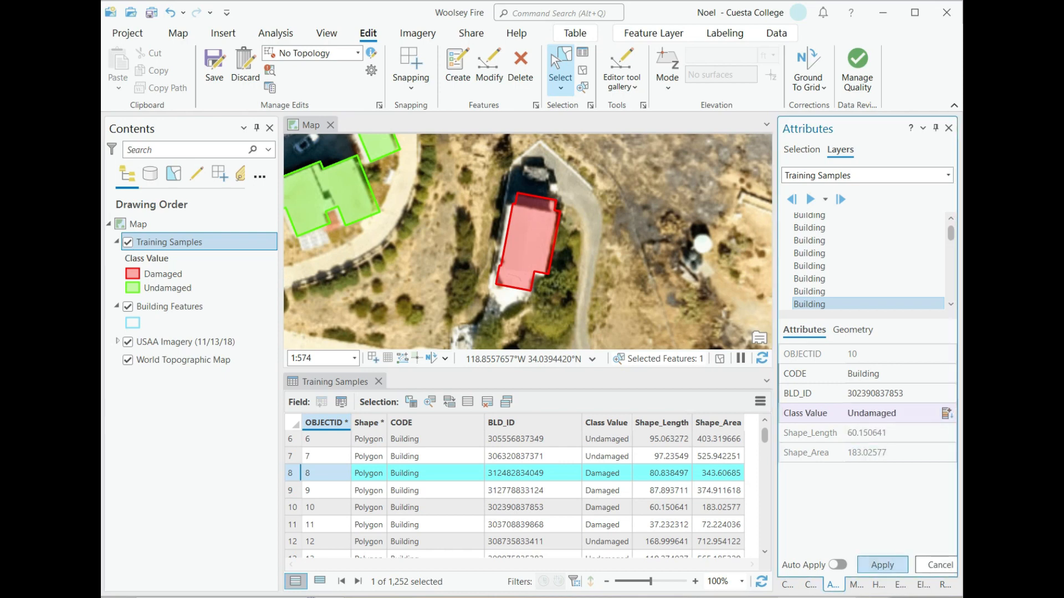
{"action": "left_click", "coordinate": [882, 565]}
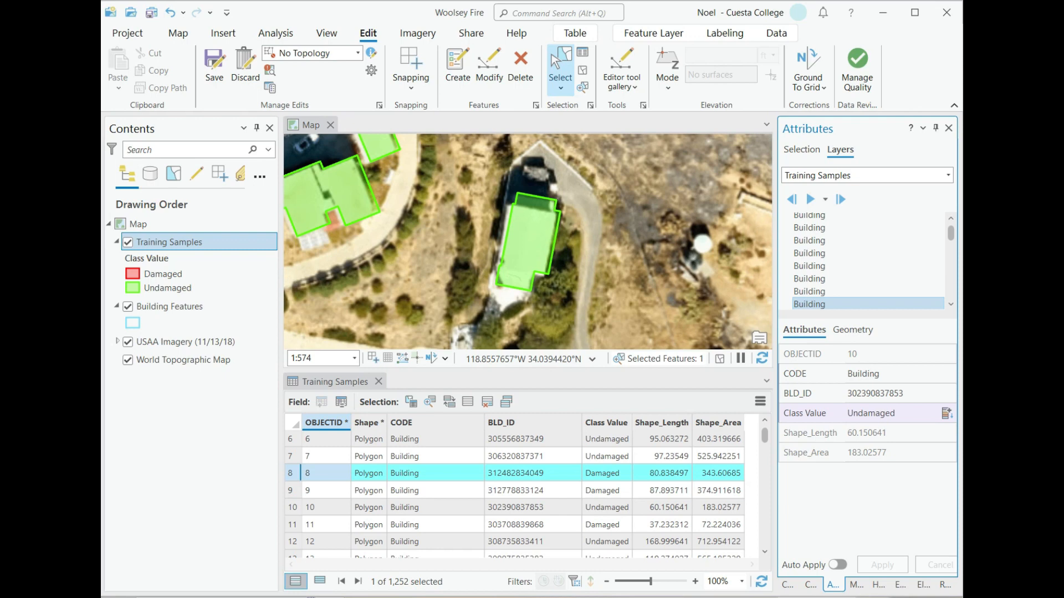
Advance to building OBJECTID 11, compare it with the imagery beneath and its surroundings, and apply Undamaged as its Class Value.
{"action": "left_click", "coordinate": [840, 199]}
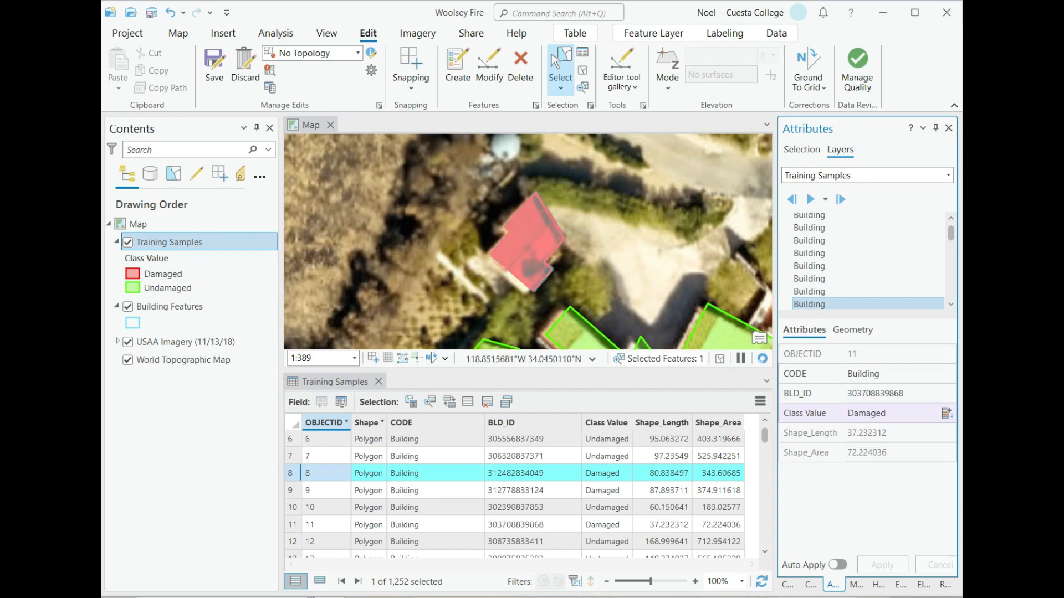
{"action": "left_click", "coordinate": [128, 242]}
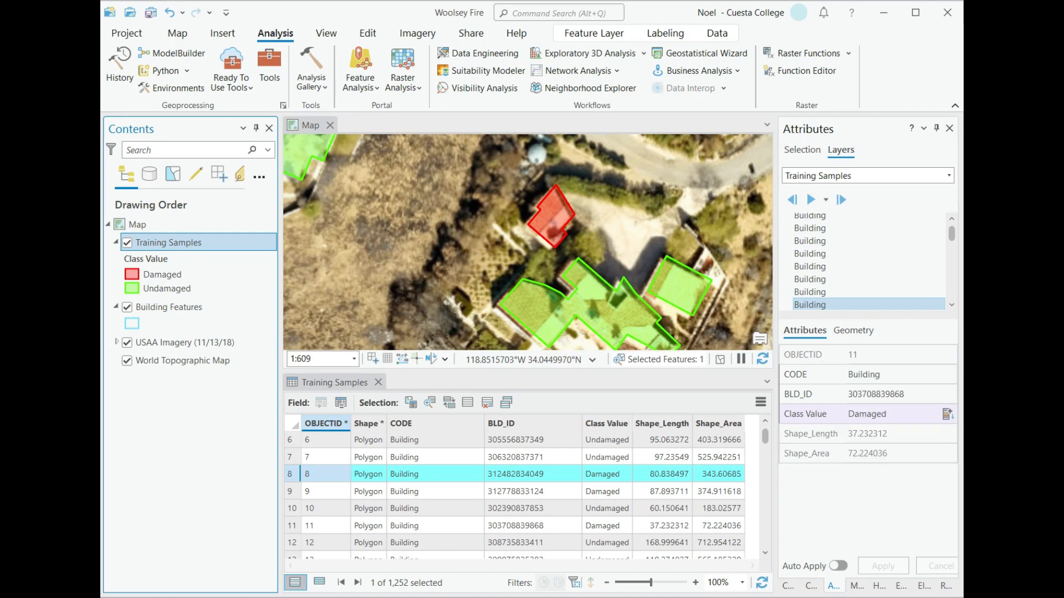
{"action": "left_click", "coordinate": [126, 242]}
{"action": "scroll", "coordinate": [582, 261], "scroll_direction": "down", "scroll_amount": 2}
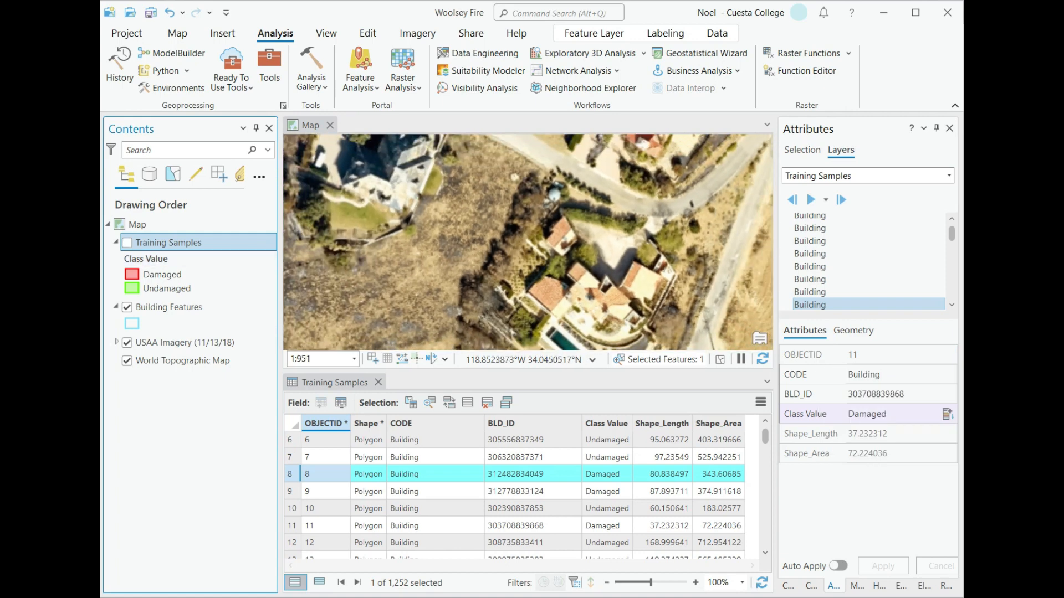
{"action": "left_click", "coordinate": [127, 243]}
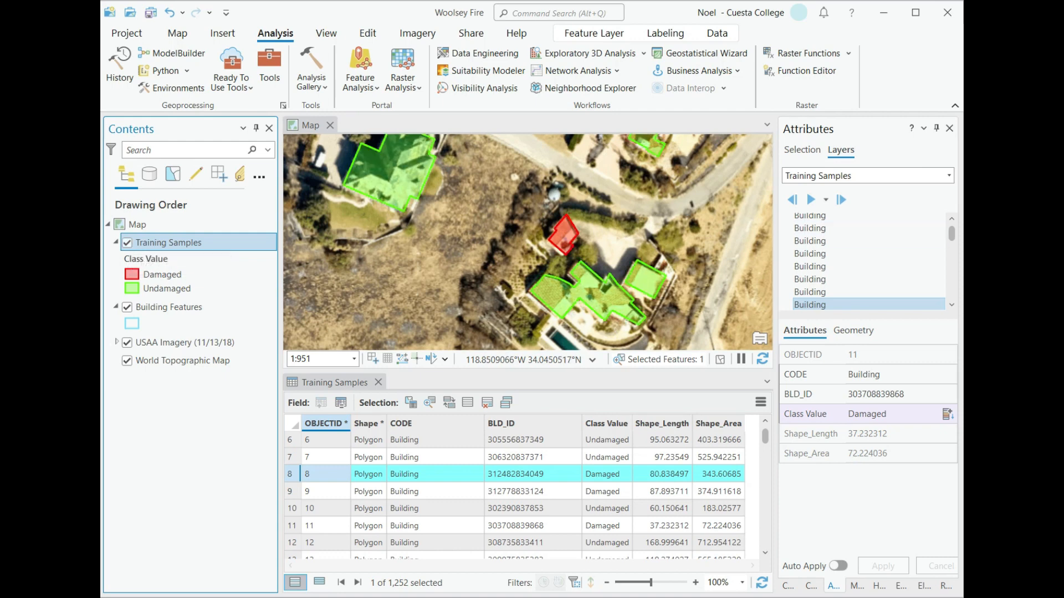
{"action": "scroll", "coordinate": [637, 263], "scroll_direction": "down", "scroll_amount": 2}
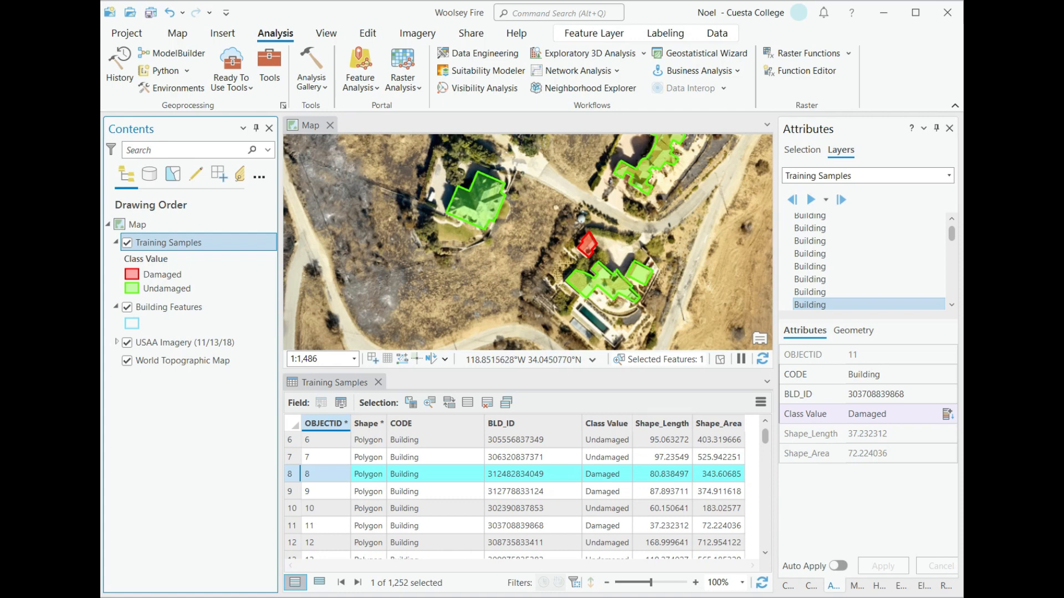
{"action": "left_click", "coordinate": [886, 413]}
{"action": "left_click", "coordinate": [935, 415]}
{"action": "key", "text": "Return"}
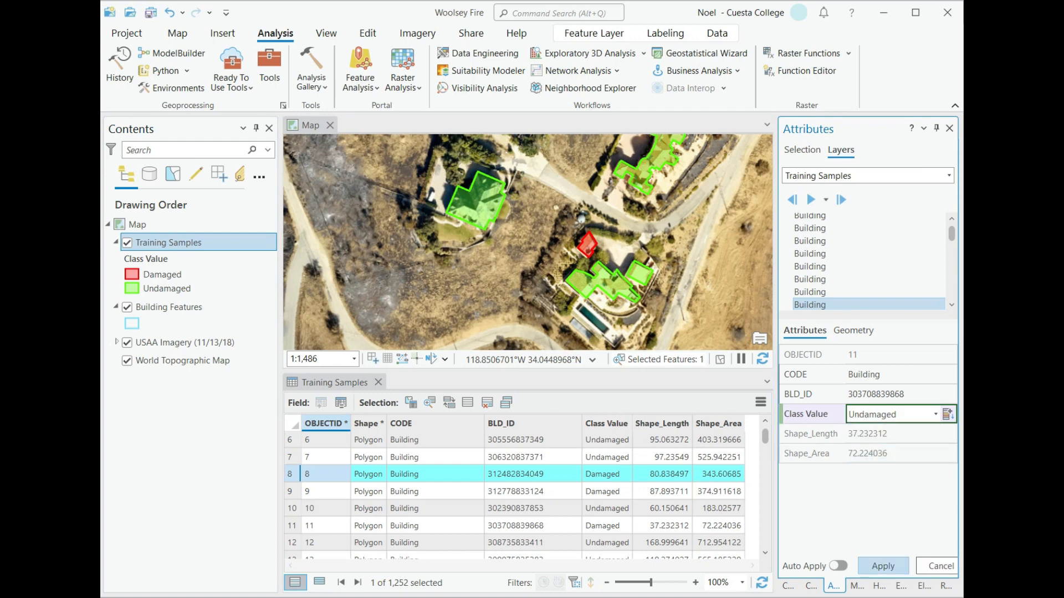
{"action": "key", "text": "Return"}
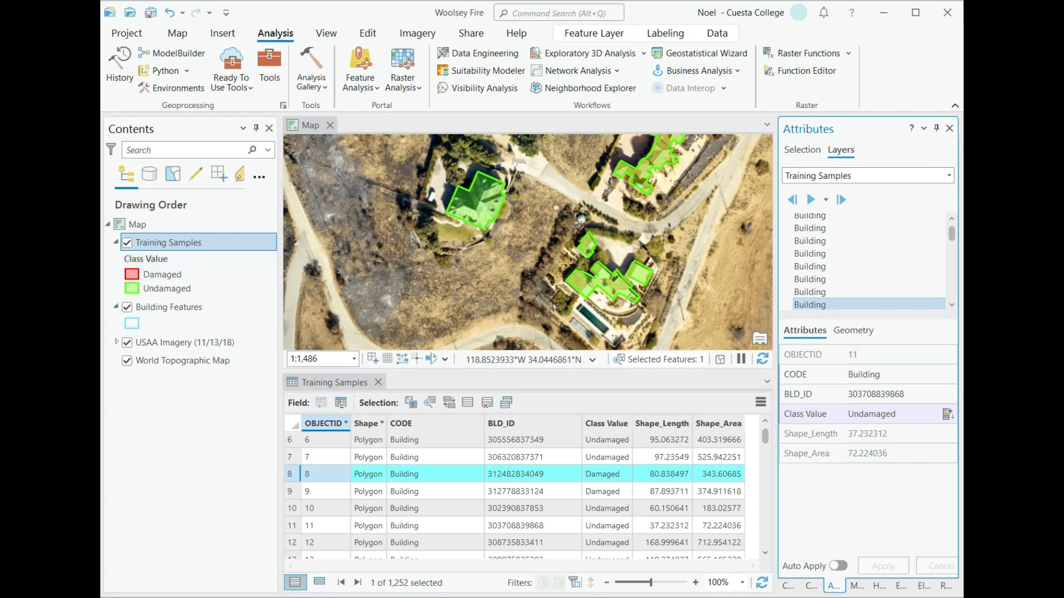
Save all edits to the Training Samples layer and close the attribute editor.
{"action": "key", "text": "alt+Tab"}
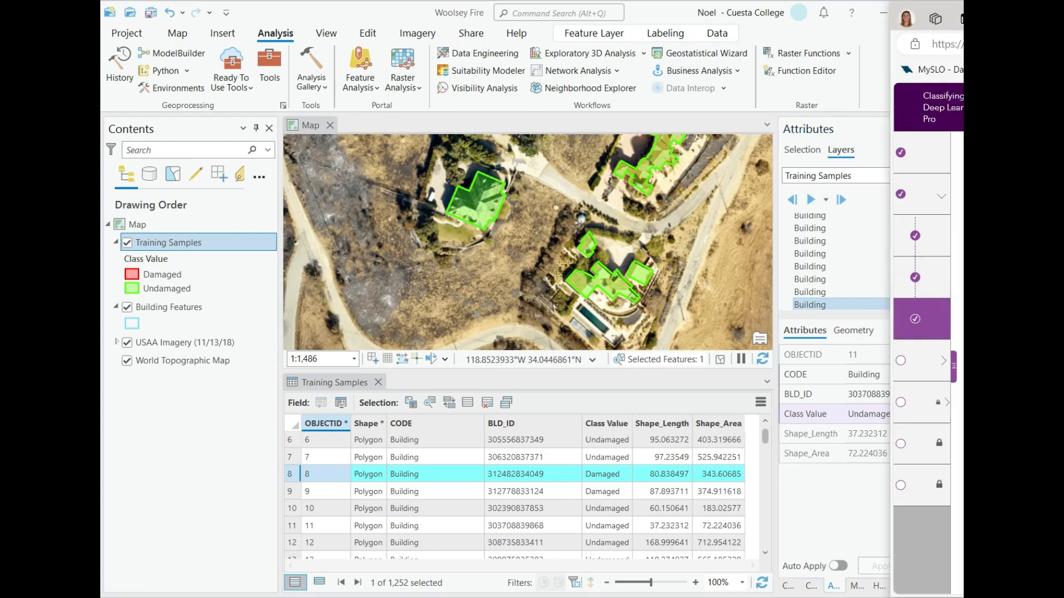
{"action": "key", "text": "alt+Tab"}
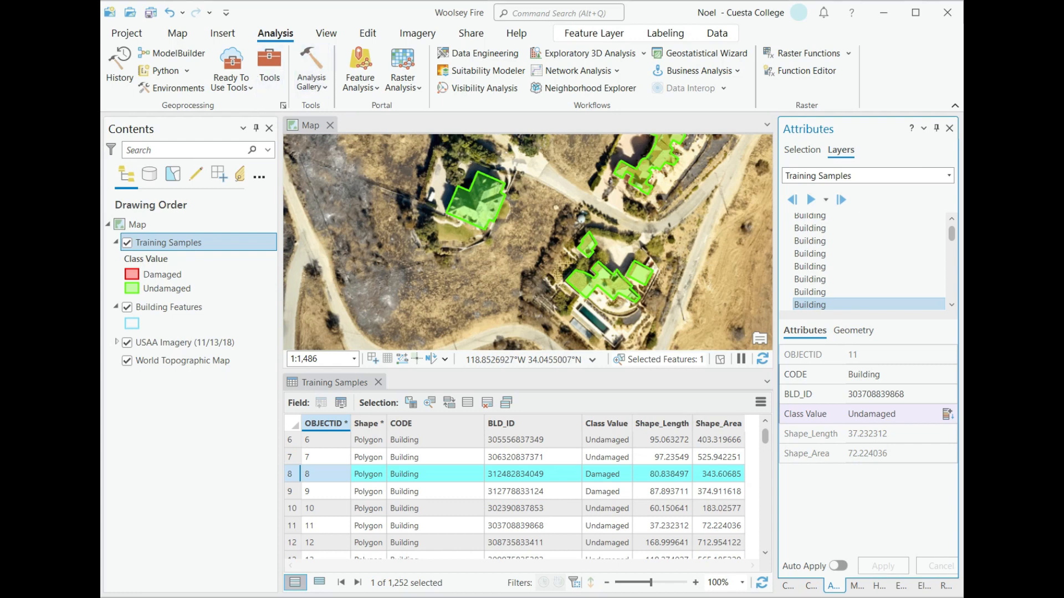
{"action": "left_click", "coordinate": [367, 32]}
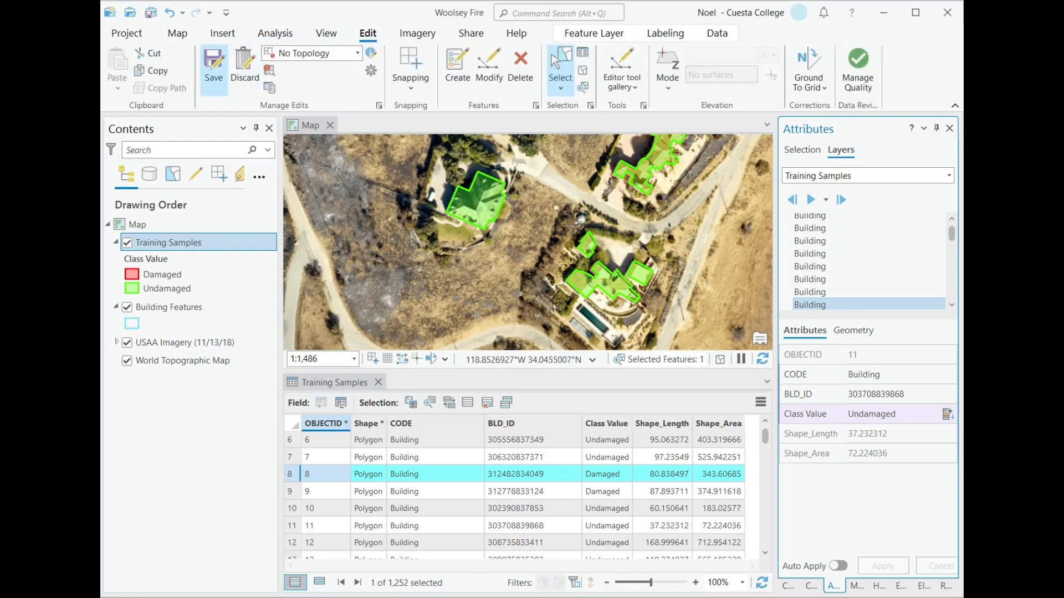
{"action": "left_click", "coordinate": [214, 66]}
{"action": "left_click", "coordinate": [542, 328]}
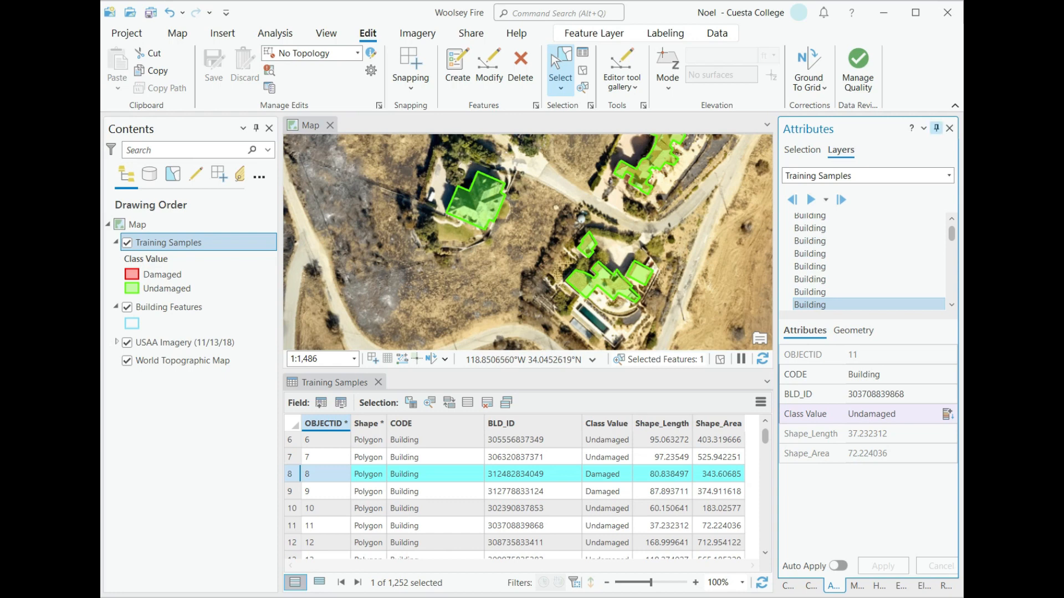
{"action": "left_click", "coordinate": [949, 128]}
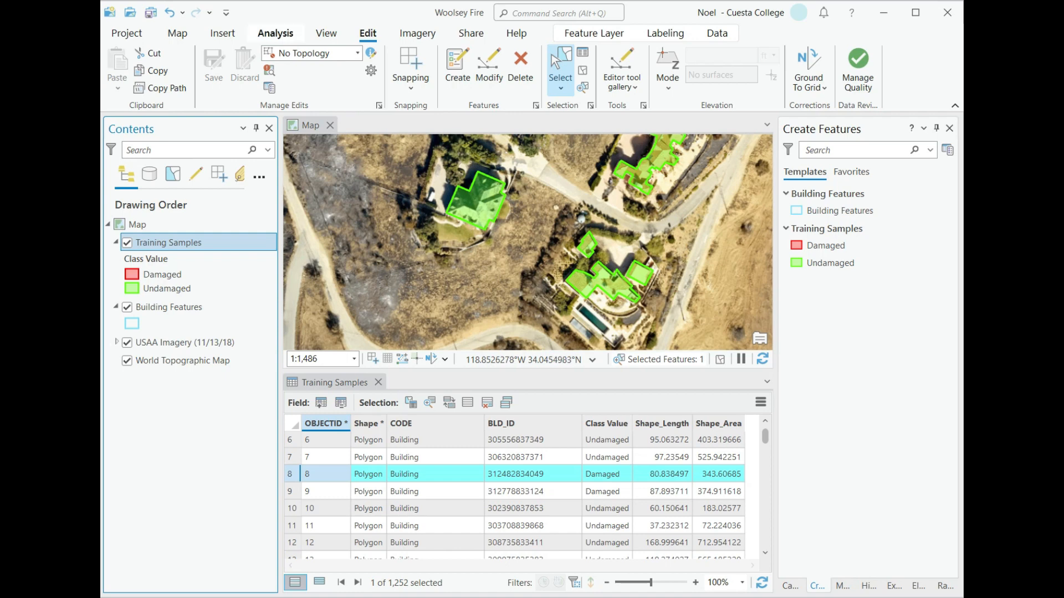
Open the geoprocessing tools, clear the deep learning search and display the full list of toolboxes.
{"action": "left_click", "coordinate": [275, 33]}
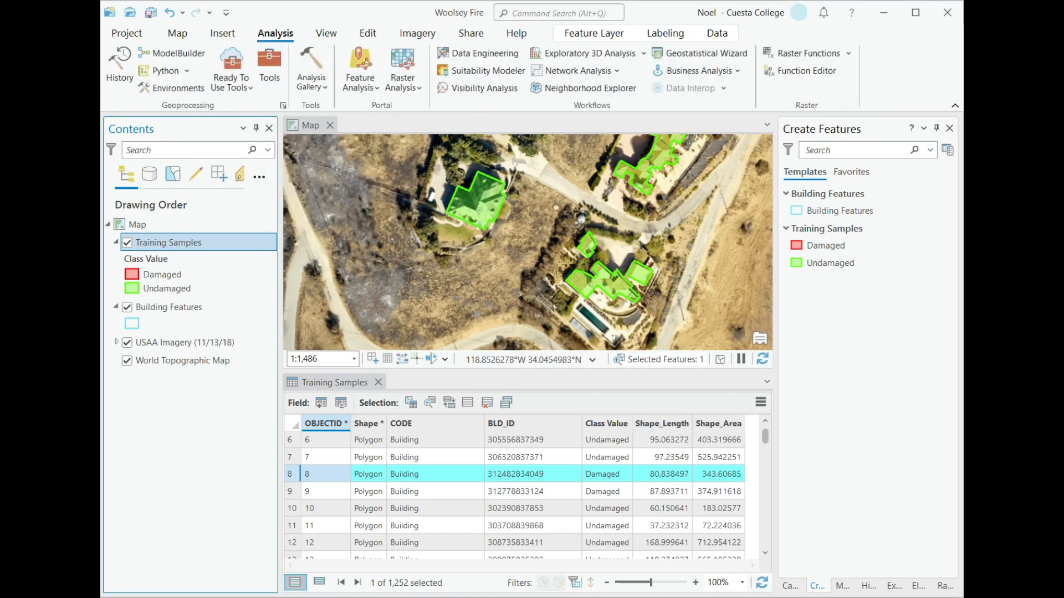
{"action": "left_click", "coordinate": [269, 72]}
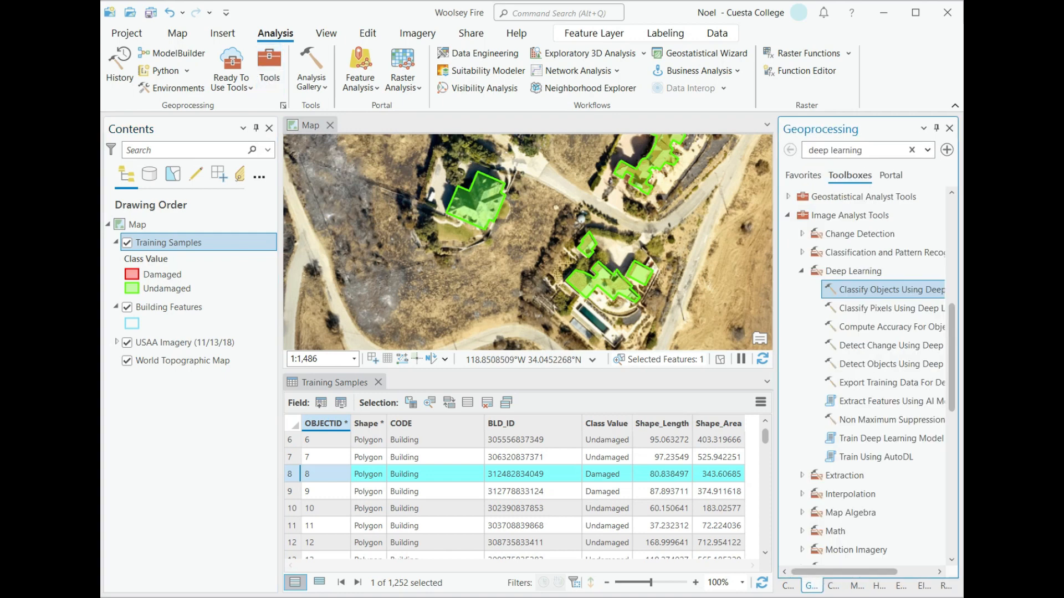
{"action": "left_click", "coordinate": [787, 215]}
{"action": "scroll", "coordinate": [864, 377], "scroll_direction": "up", "scroll_amount": 10}
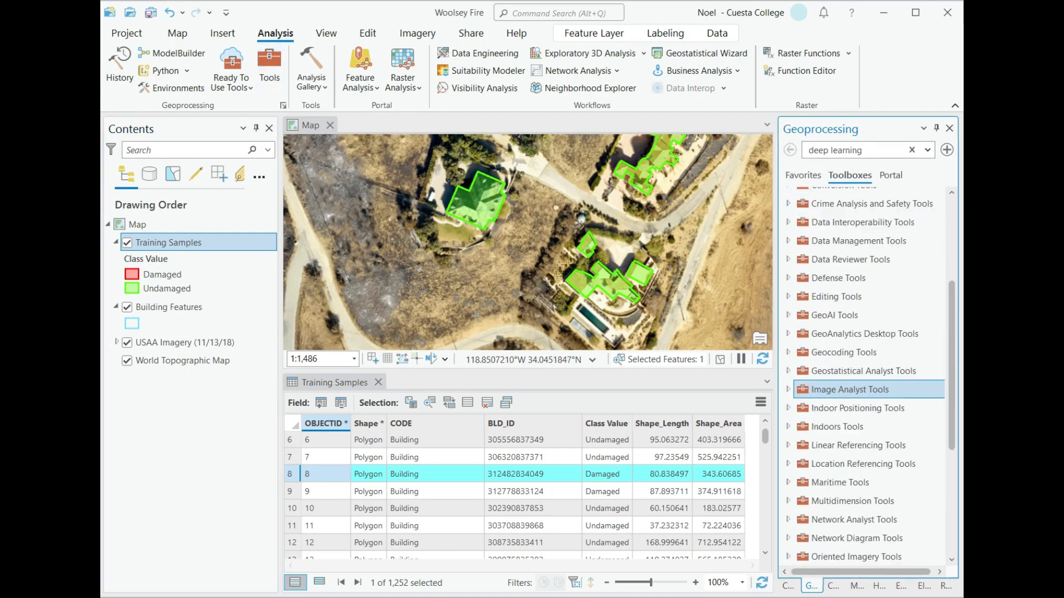
{"action": "left_click", "coordinate": [802, 175]}
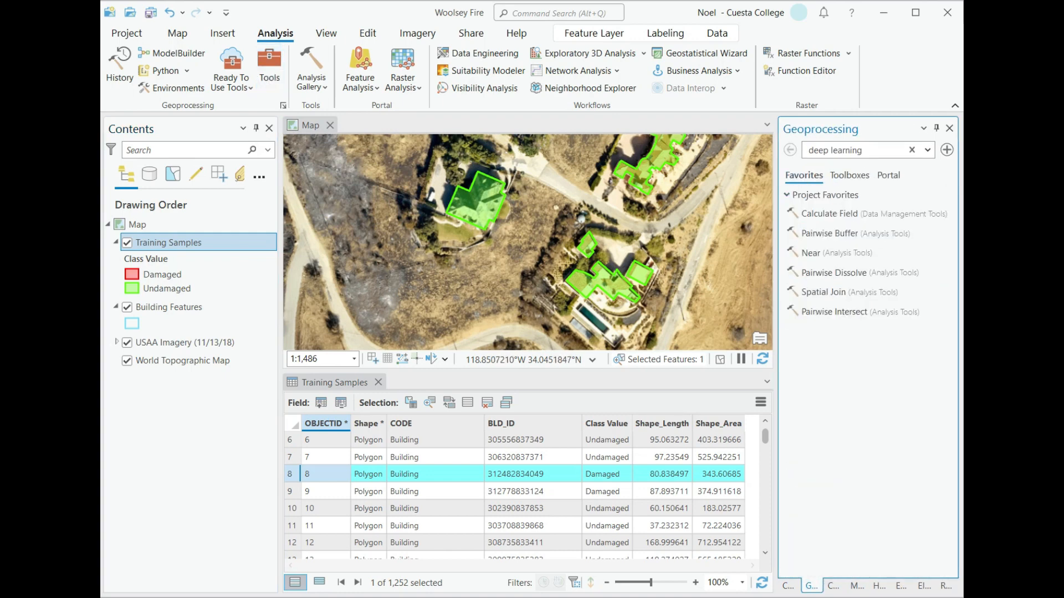
{"action": "left_click", "coordinate": [911, 151]}
{"action": "left_click", "coordinate": [849, 175]}
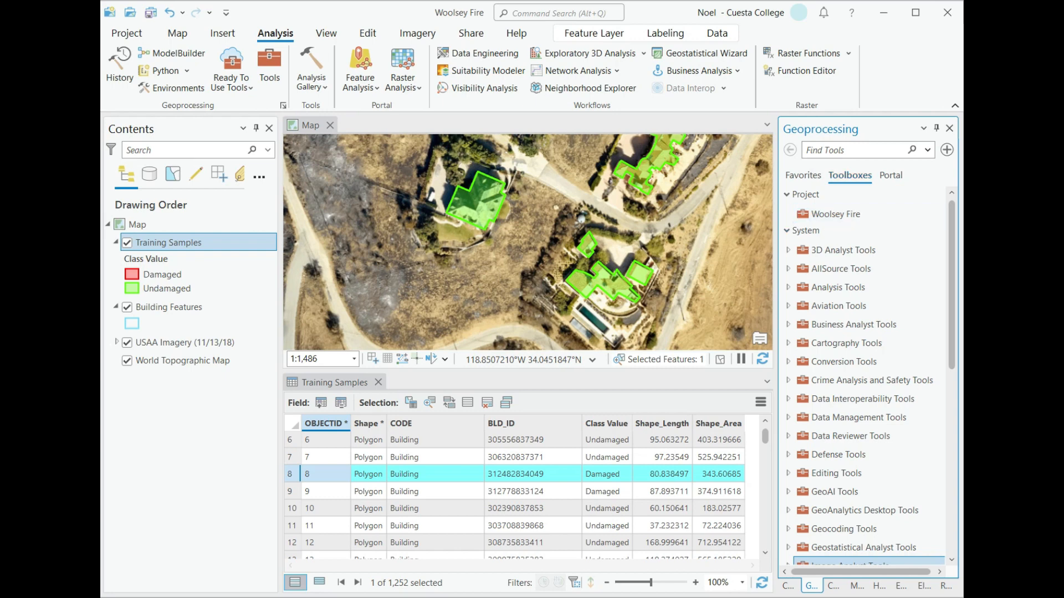
Open the Export Training Data For Deep Learning tool from the Deep Learning toolset of Image Analyst Tools.
{"action": "scroll", "coordinate": [867, 377], "scroll_direction": "down", "scroll_amount": 3}
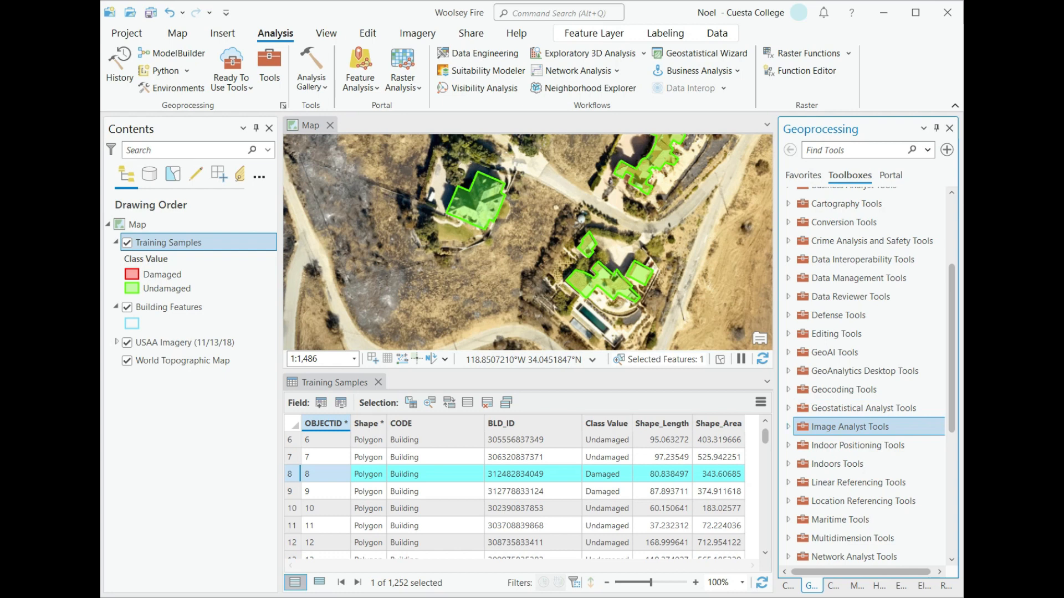
{"action": "left_click", "coordinate": [788, 426]}
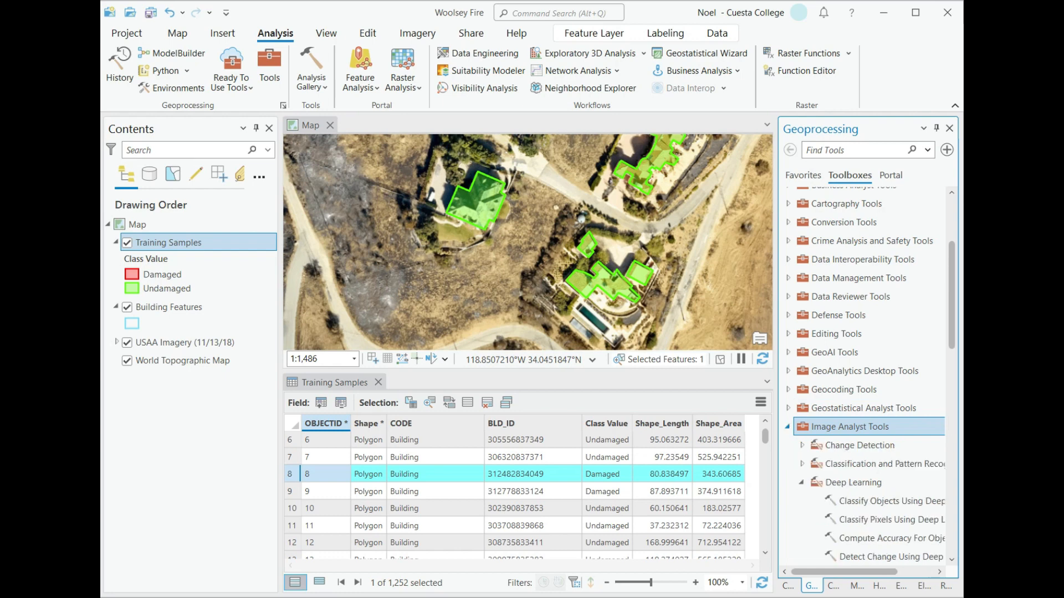
{"action": "left_click", "coordinate": [801, 482]}
{"action": "scroll", "coordinate": [864, 430], "scroll_direction": "down", "scroll_amount": 2}
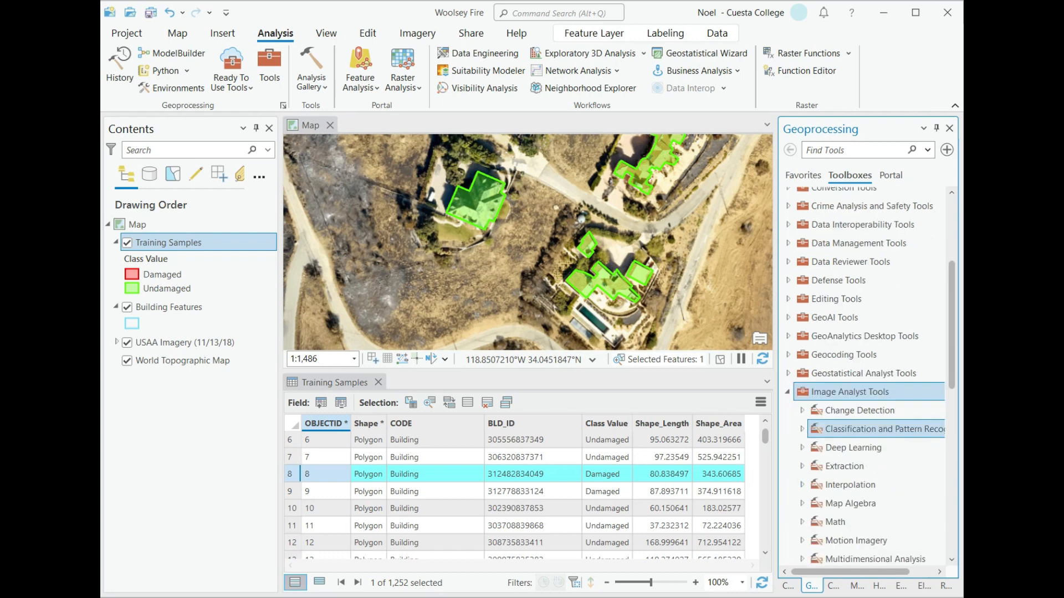
{"action": "scroll", "coordinate": [865, 360], "scroll_direction": "down", "scroll_amount": 1}
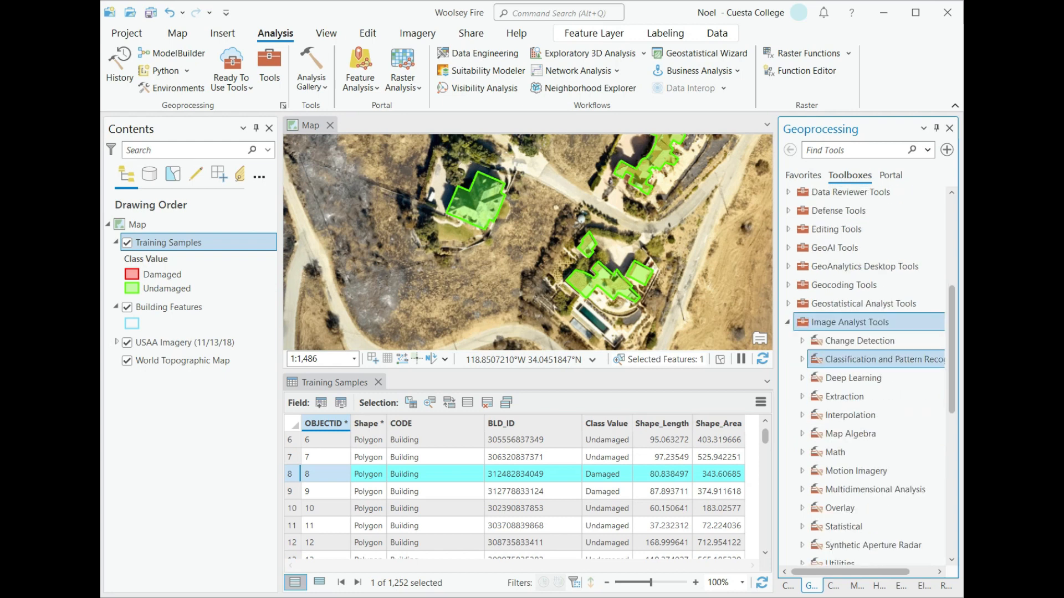
{"action": "scroll", "coordinate": [864, 377], "scroll_direction": "down", "scroll_amount": 1}
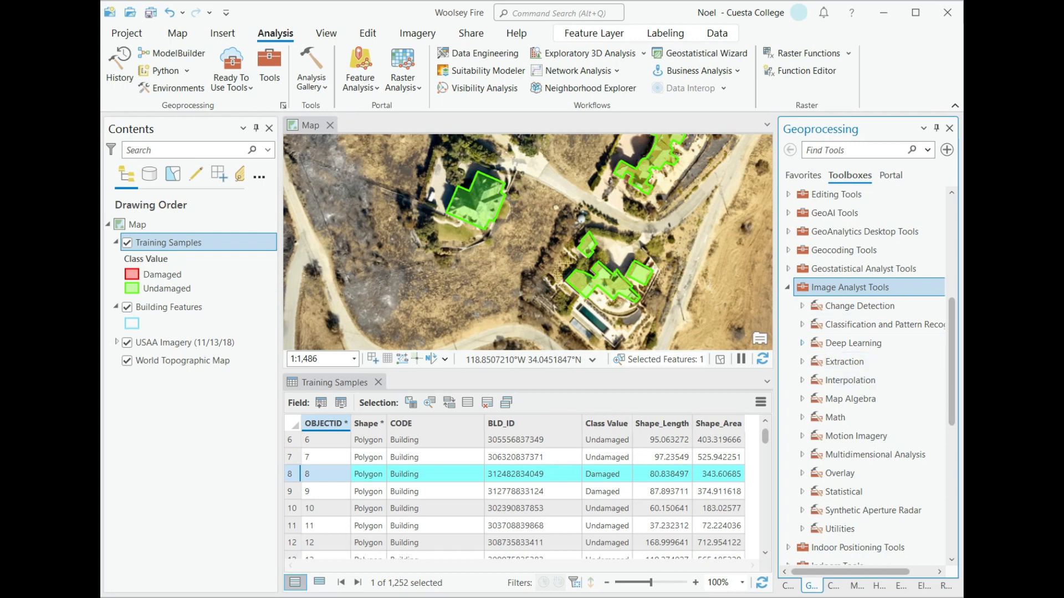
{"action": "left_click", "coordinate": [801, 343]}
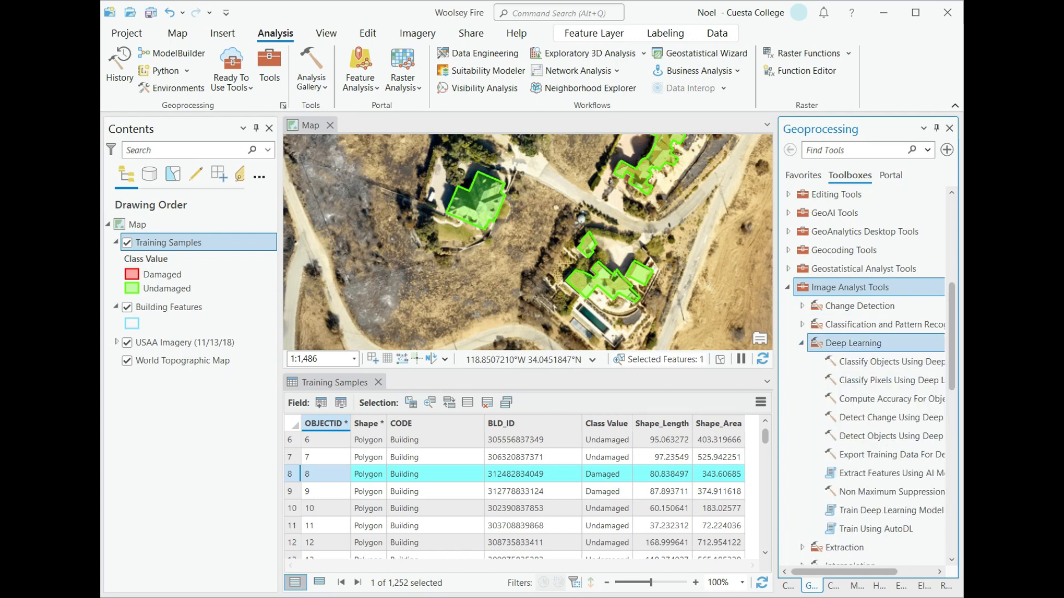
{"action": "double_click", "coordinate": [881, 345]}
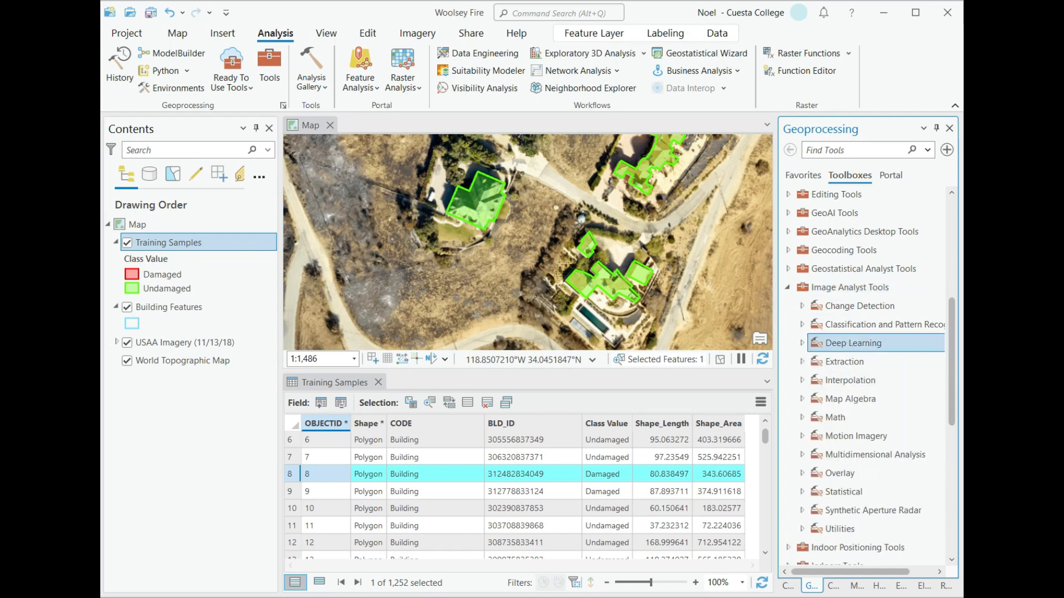
{"action": "key", "text": "Right"}
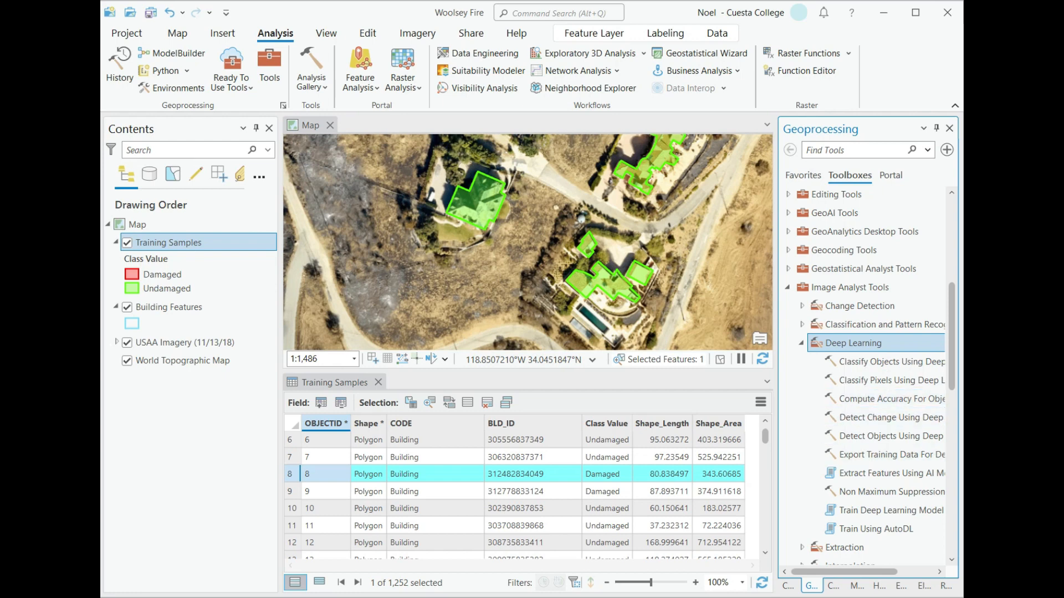
{"action": "scroll", "coordinate": [853, 572], "scroll_direction": "right", "scroll_amount": 2}
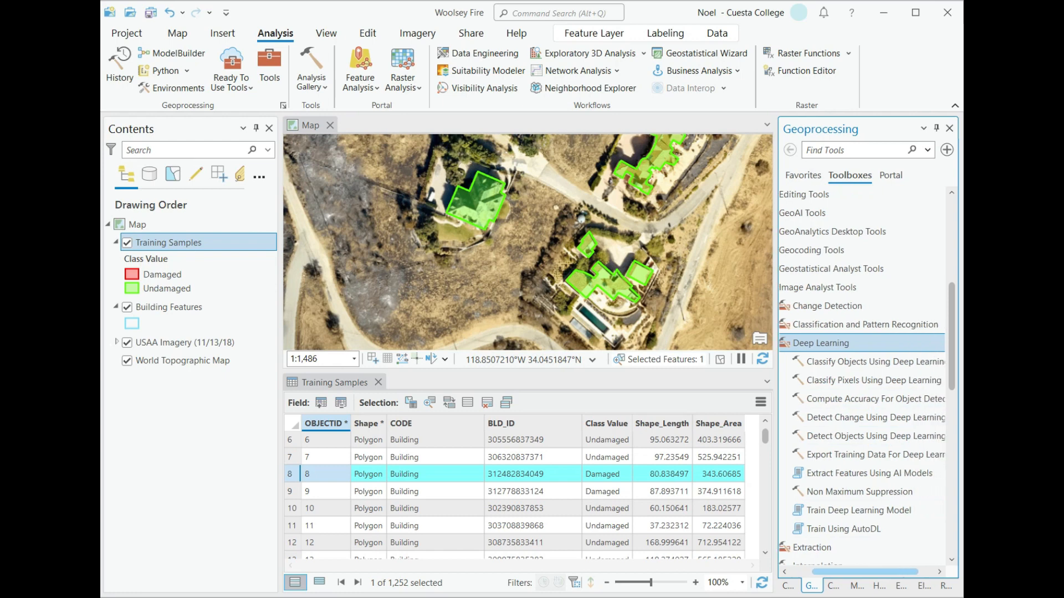
{"action": "double_click", "coordinate": [869, 455]}
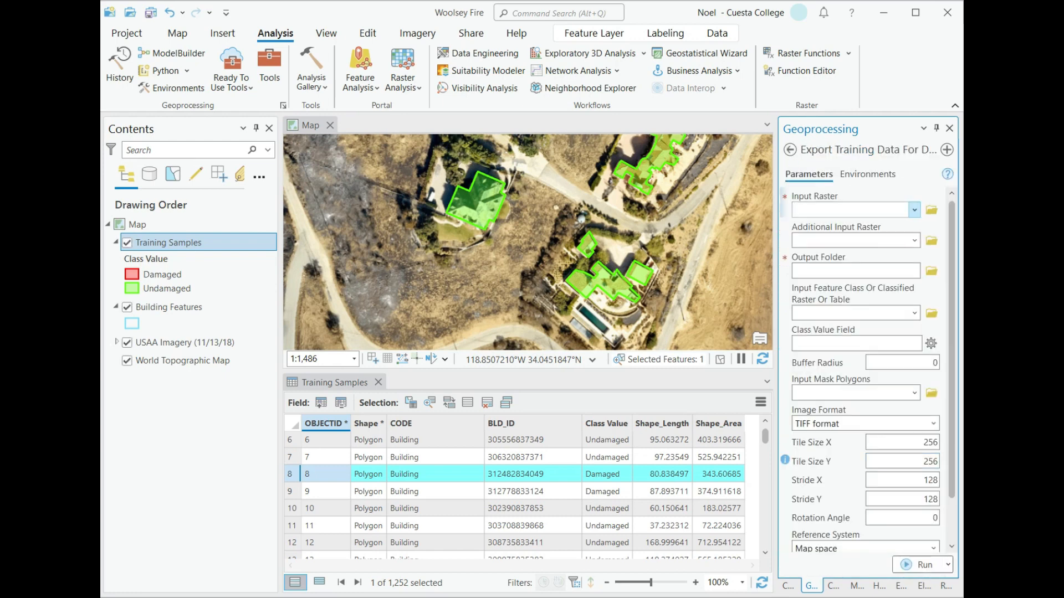
Set the export's input raster to USAA Imagery (11/13/18) and its input feature class to Training Samples.
{"action": "left_click_drag", "start_coordinate": [776, 338], "coordinate": [699, 338]}
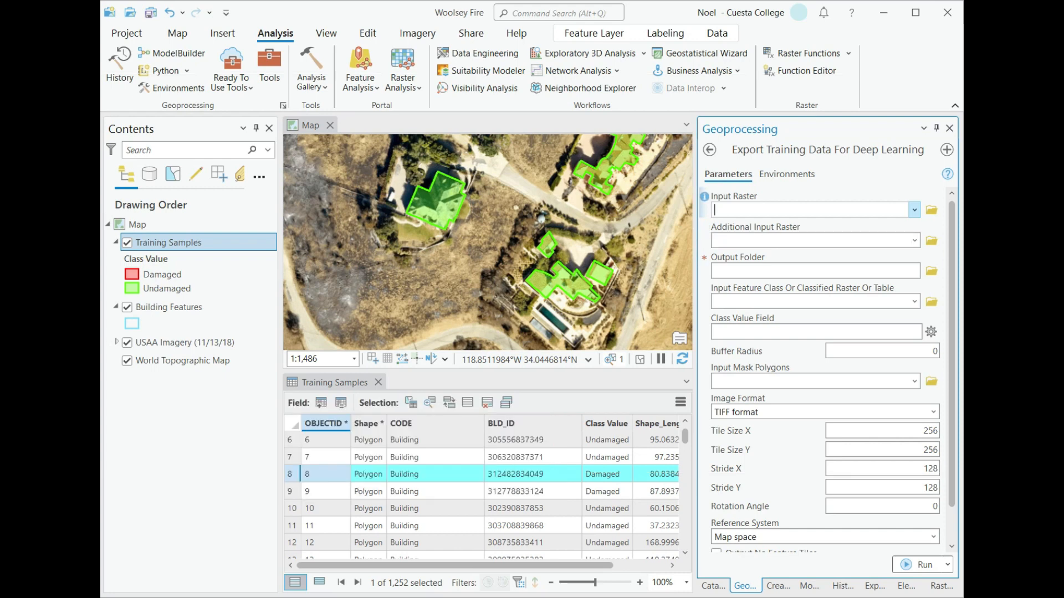
{"action": "key", "text": "alt+Down"}
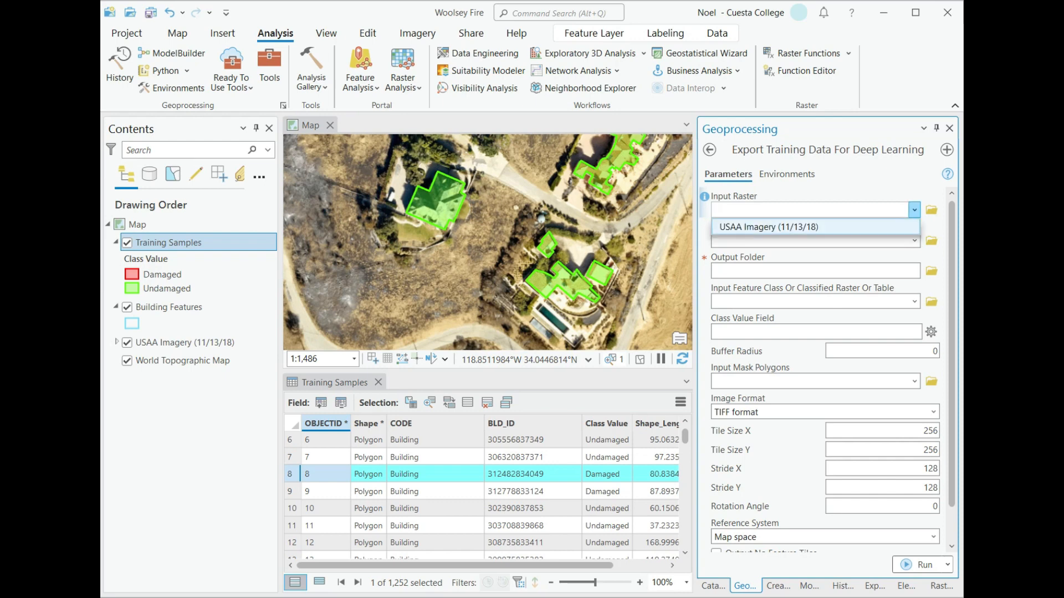
{"action": "key", "text": "Return"}
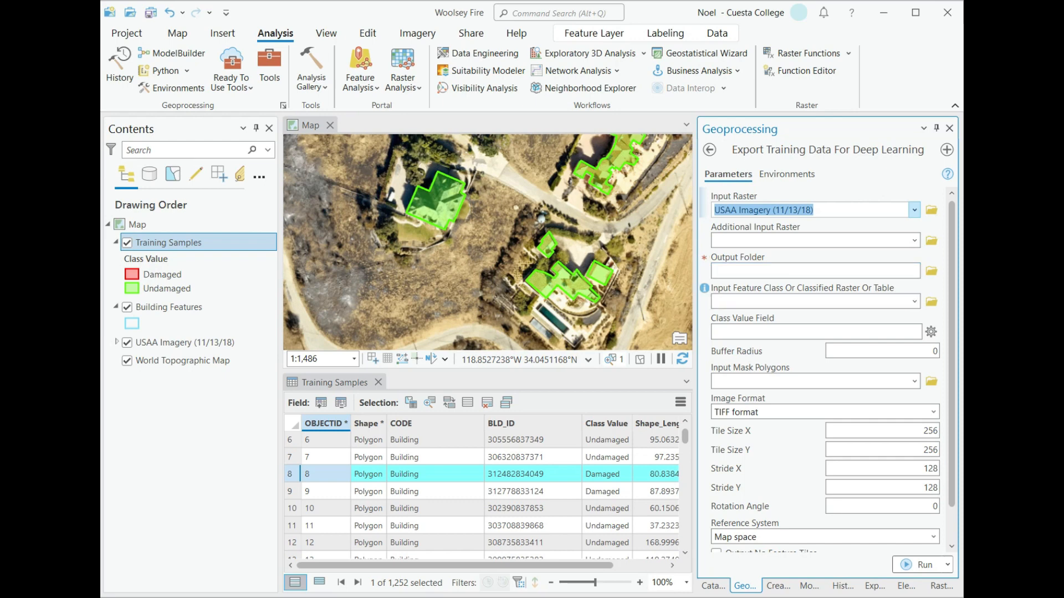
{"action": "left_click", "coordinate": [914, 302]}
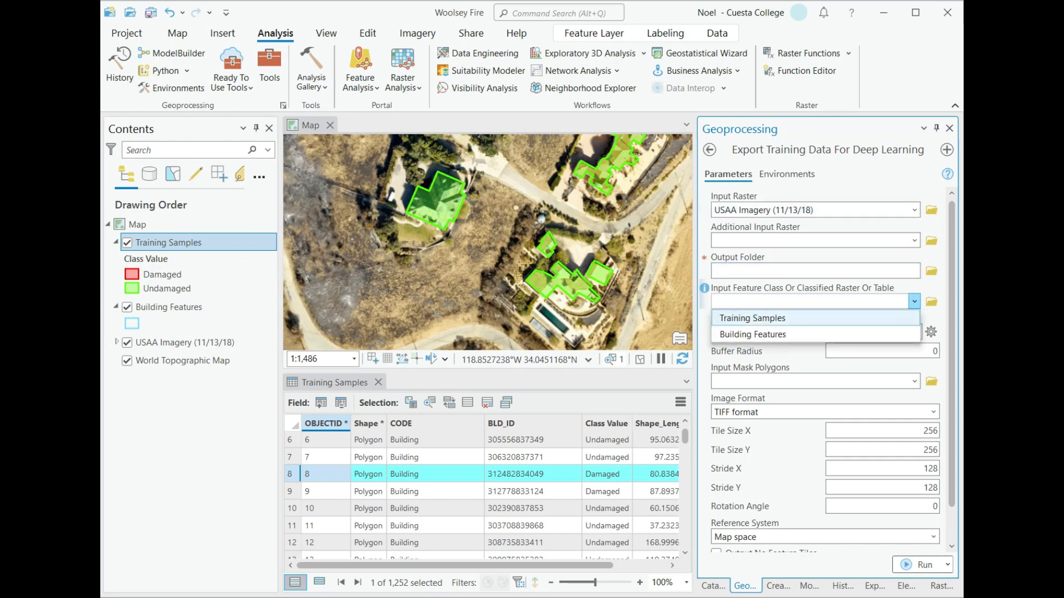
{"action": "left_click", "coordinate": [752, 318]}
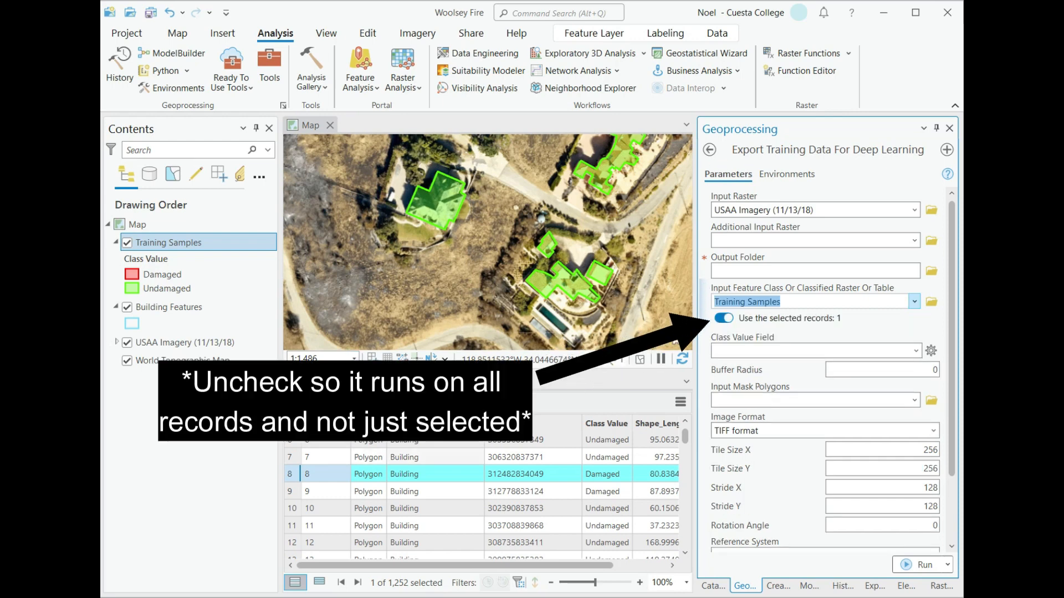
Assign Class Value as the class value field for the training data export.
{"action": "scroll", "coordinate": [456, 233], "scroll_direction": "down", "scroll_amount": 1}
{"action": "scroll", "coordinate": [456, 233], "scroll_direction": "down", "scroll_amount": 1}
{"action": "left_click_drag", "start_coordinate": [456, 233], "coordinate": [412, 286]}
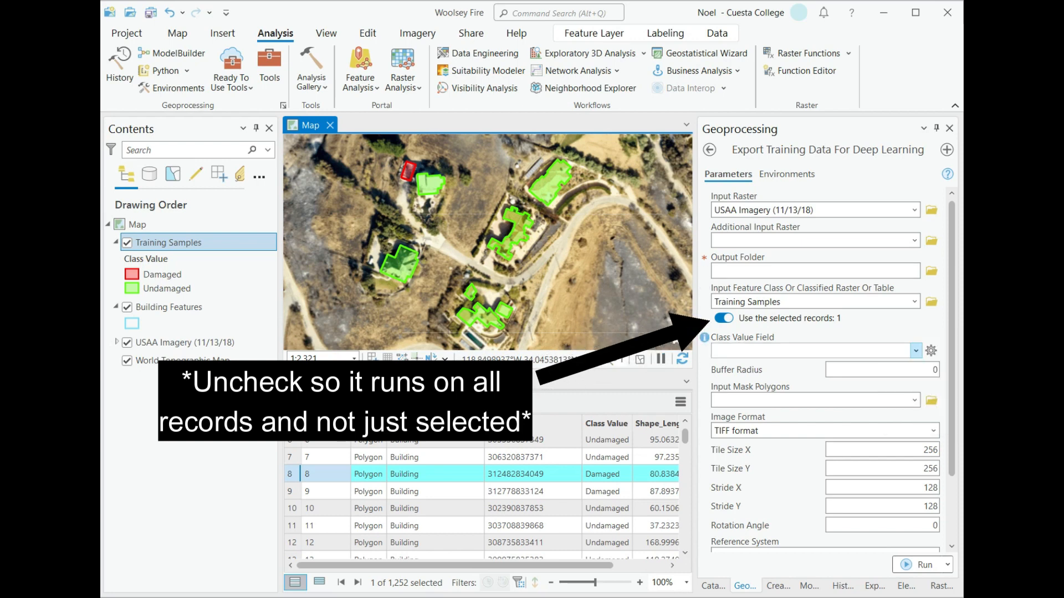
{"action": "left_click", "coordinate": [915, 351]}
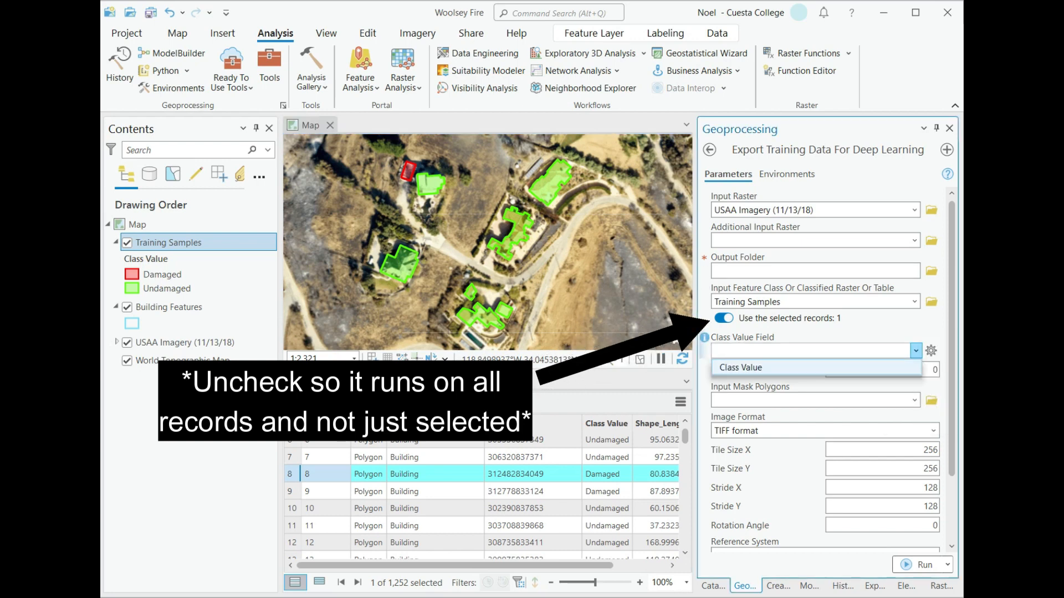
{"action": "left_click", "coordinate": [741, 368]}
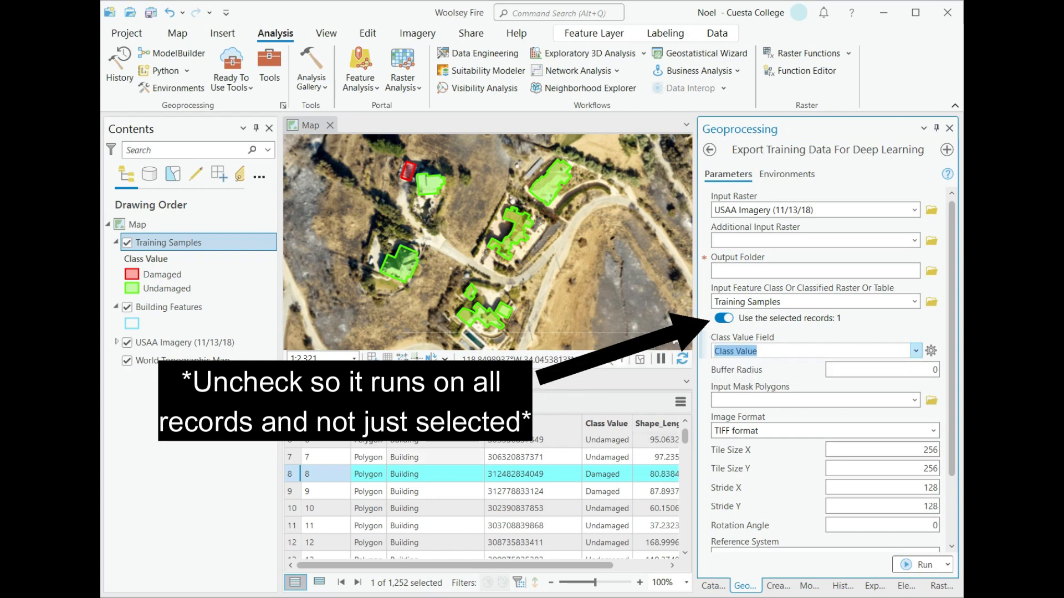
{"action": "left_click_drag", "start_coordinate": [443, 566], "coordinate": [477, 566]}
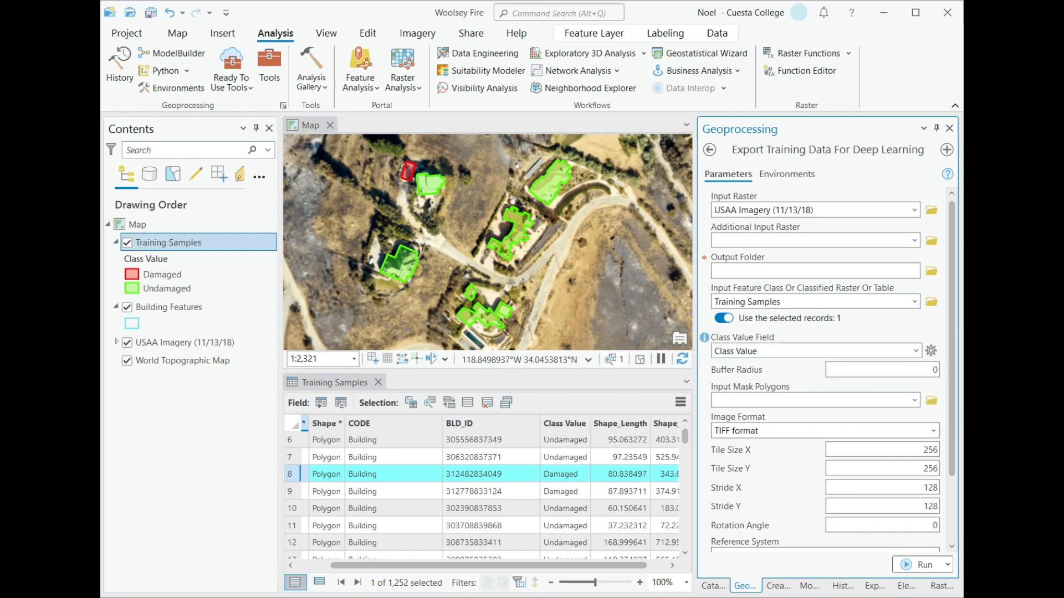
Set both Stride X and Stride Y of the export to 448.
{"action": "scroll", "coordinate": [775, 413], "scroll_direction": "down", "scroll_amount": 3}
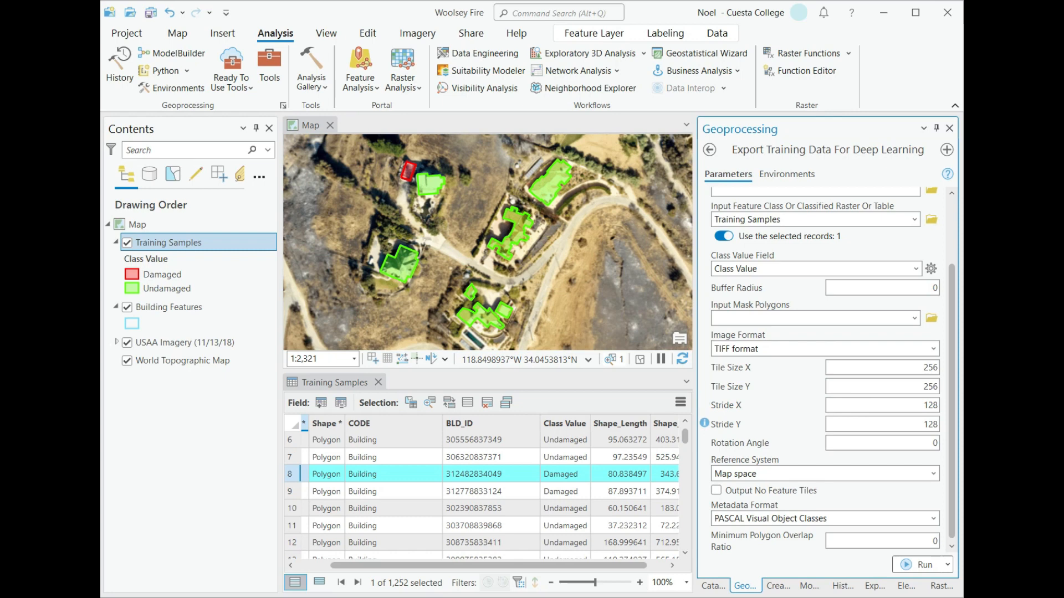
{"action": "left_click_drag", "start_coordinate": [922, 406], "coordinate": [938, 406]}
{"action": "type", "text": "448"}
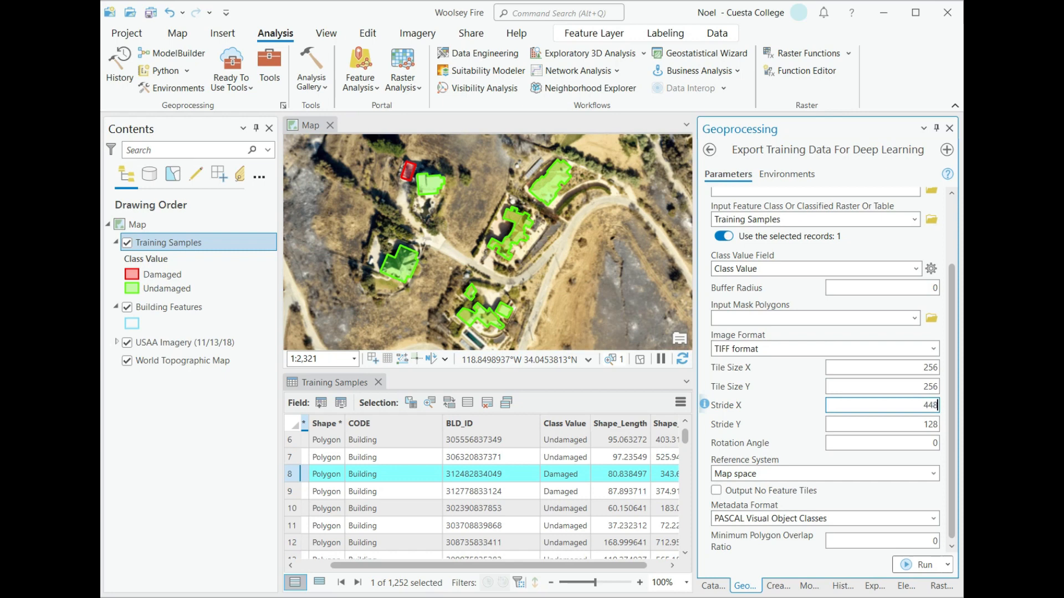
{"action": "key", "text": "Tab"}
{"action": "left_click_drag", "start_coordinate": [924, 424], "coordinate": [937, 424]}
{"action": "type", "text": "448"}
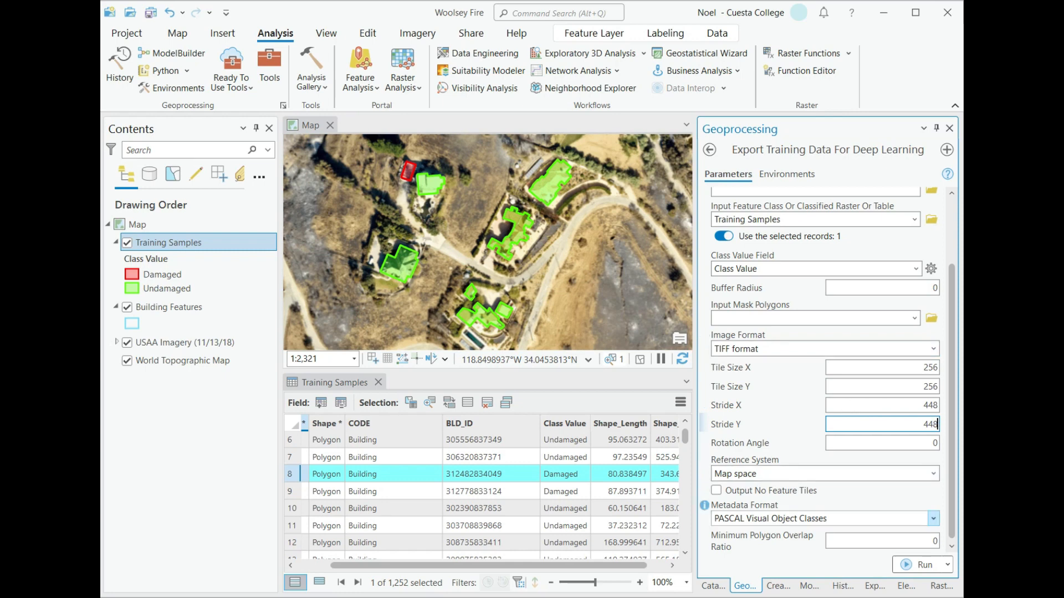
Set the export's metadata format to Labeled Tiles and review the remaining parameters.
{"action": "left_click", "coordinate": [933, 519]}
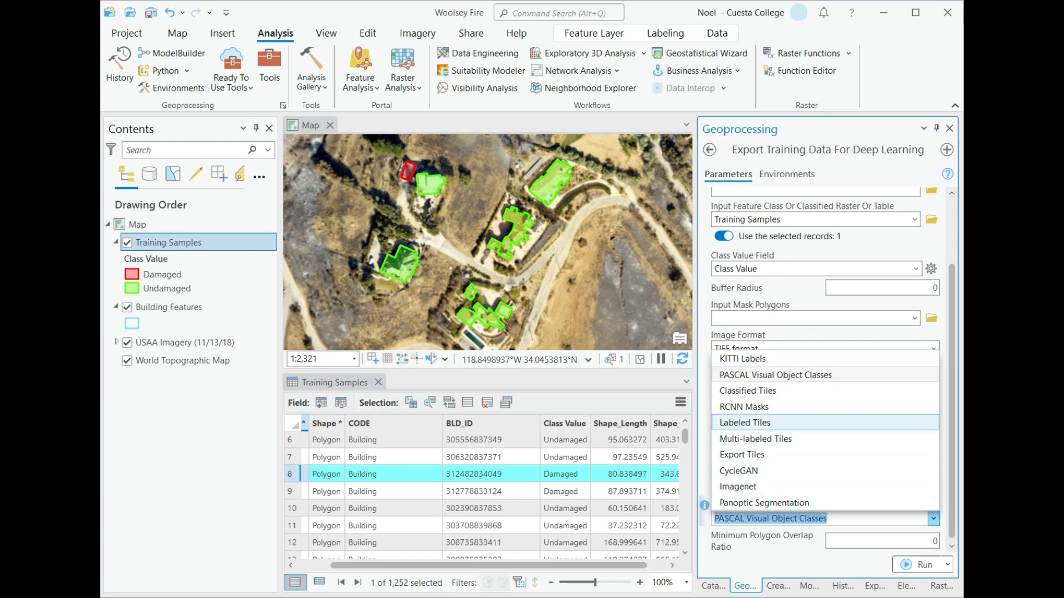
{"action": "left_click", "coordinate": [744, 423]}
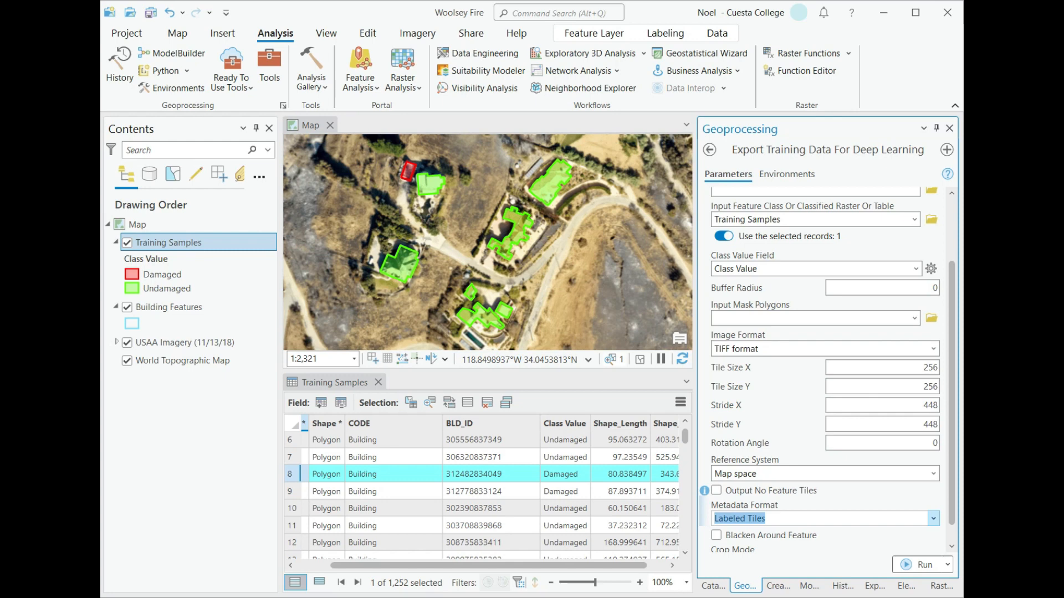
{"action": "left_click", "coordinate": [878, 491]}
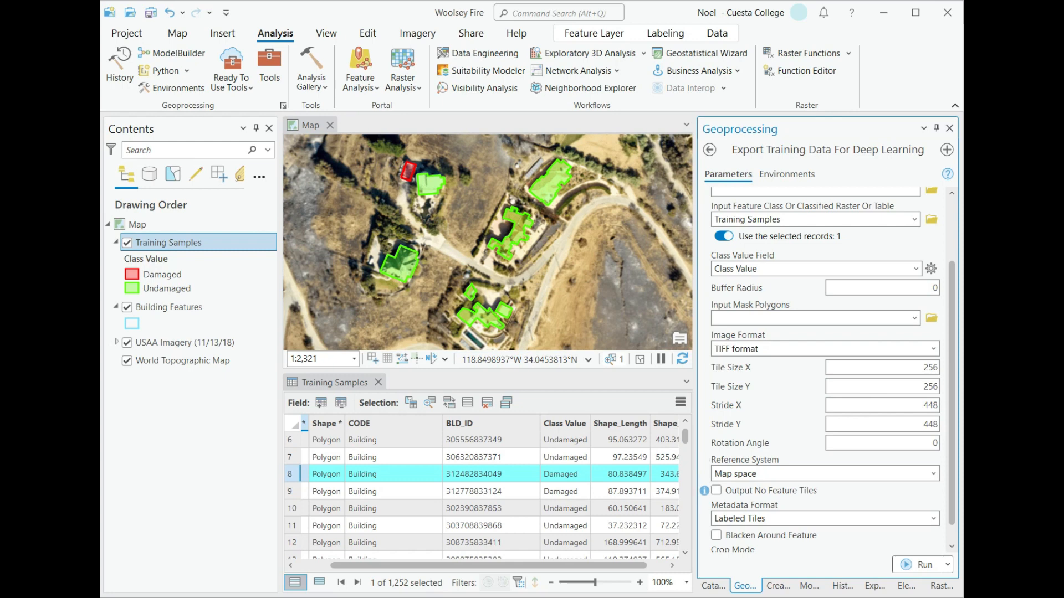
{"action": "scroll", "coordinate": [811, 478], "scroll_direction": "down", "scroll_amount": 1}
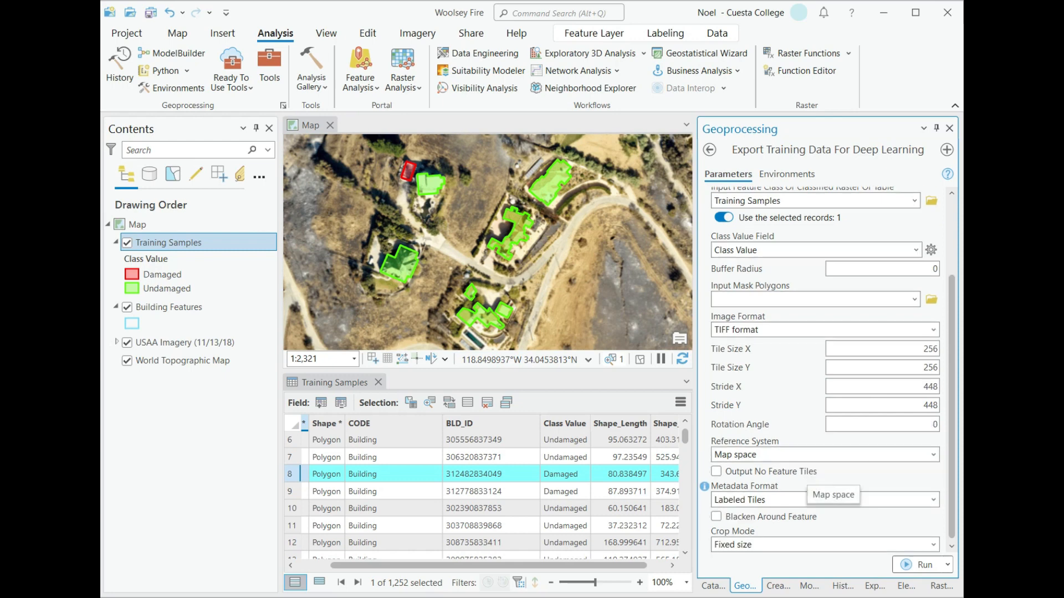
{"action": "scroll", "coordinate": [811, 477], "scroll_direction": "up", "scroll_amount": 3}
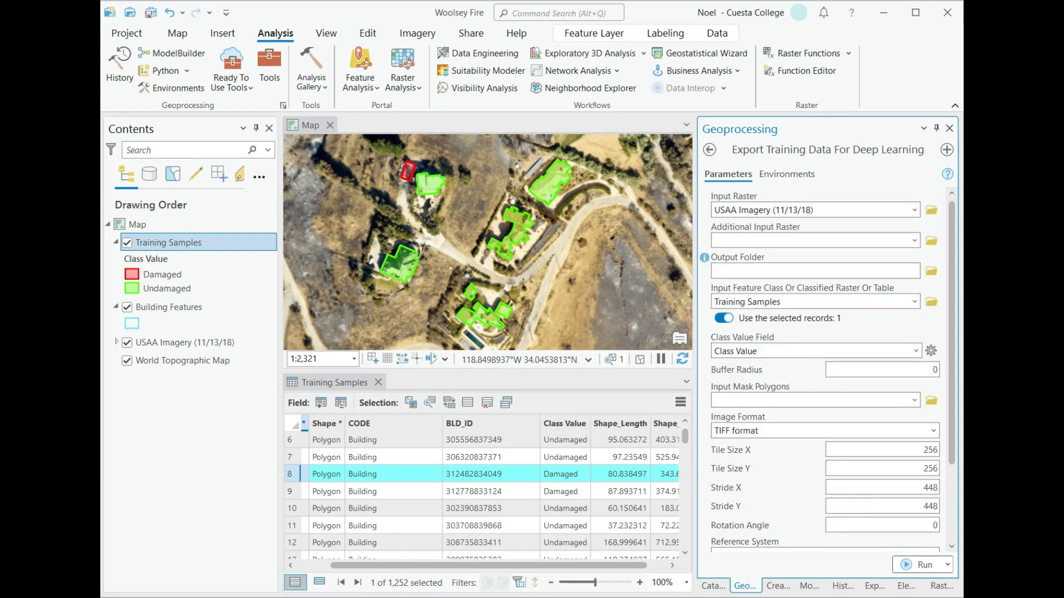
Set the raster analysis cell size in the export tool's environment settings to 0.3.
{"action": "left_click", "coordinate": [786, 174]}
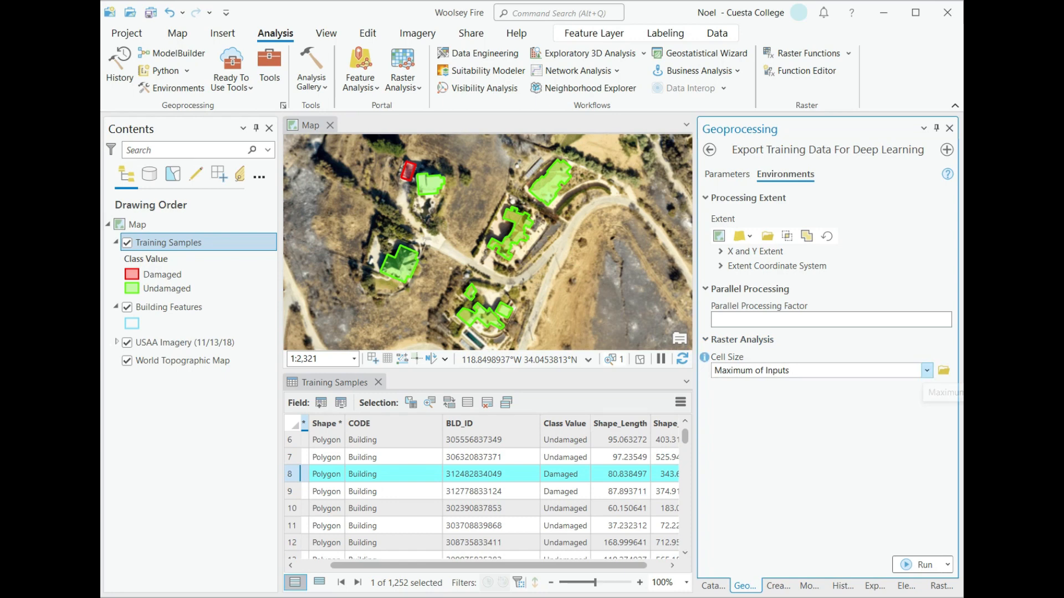
{"action": "left_click", "coordinate": [927, 370]}
{"action": "key", "text": "Return"}
{"action": "key", "text": "ctrl+a"}
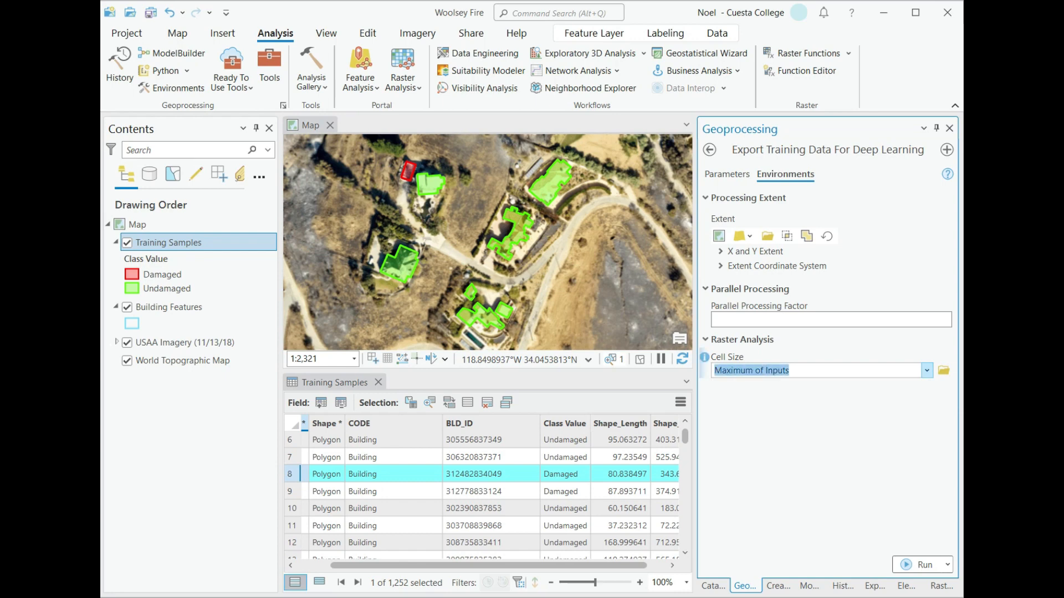
{"action": "type", "text": "0.3"}
{"action": "key", "text": "Tab"}
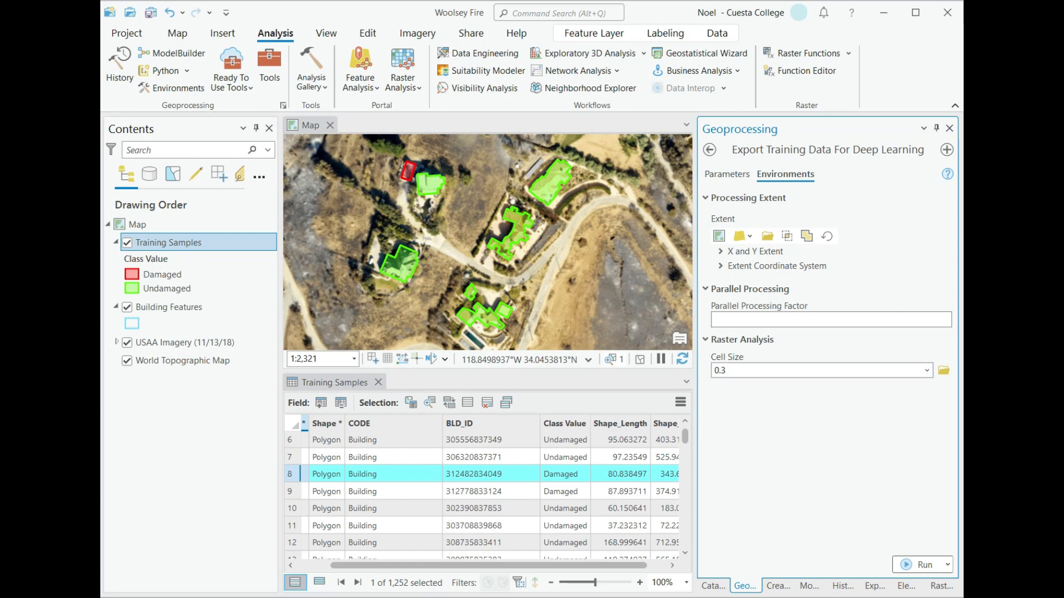
Return to the export parameters and name the output folder Buildings_trainingsamples.
{"action": "key", "text": "ctrl+Tab"}
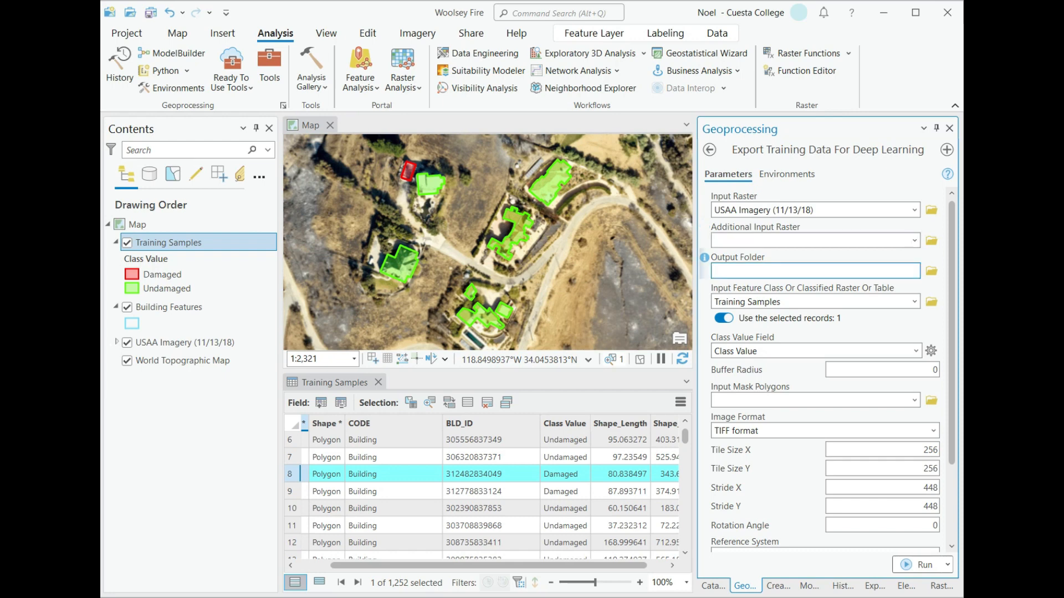
{"action": "type", "text": "BUILDING"}
{"action": "key", "text": "BackSpace"}
{"action": "key", "text": "BackSpace"}
{"action": "key", "text": "BackSpace"}
{"action": "key", "text": "BackSpace"}
{"action": "key", "text": "BackSpace"}
{"action": "key", "text": "BackSpace"}
{"action": "key", "text": "BackSpace"}
{"action": "key", "text": "BackSpace"}
{"action": "type", "text": "Buildings_trainingsamples"}
Clear the record selection in the Training Samples table so the export covers all buildings.
{"action": "scroll", "coordinate": [881, 367], "scroll_direction": "down", "scroll_amount": 3}
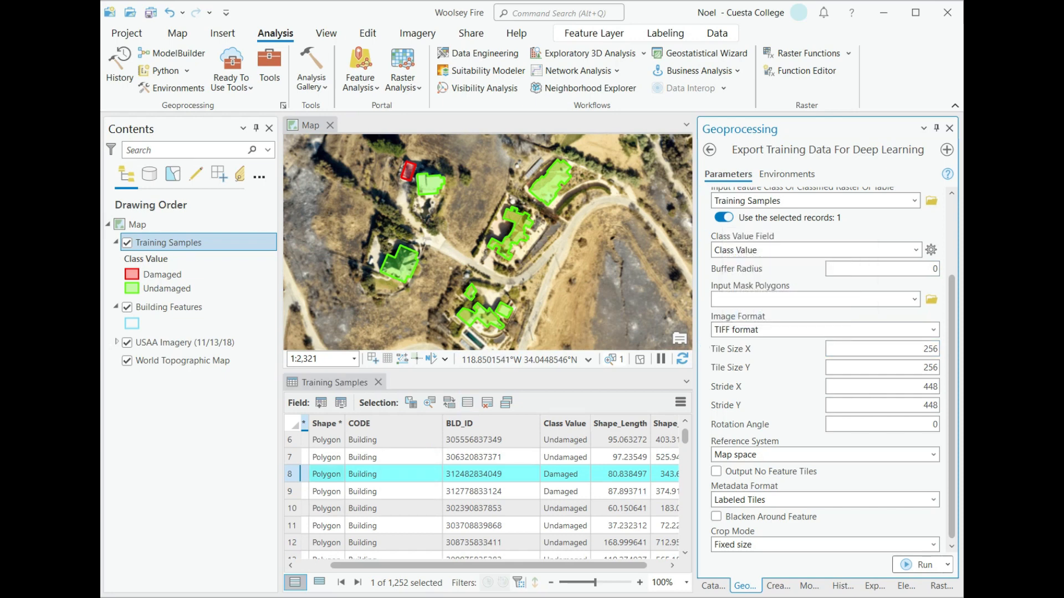
{"action": "left_click", "coordinate": [467, 403]}
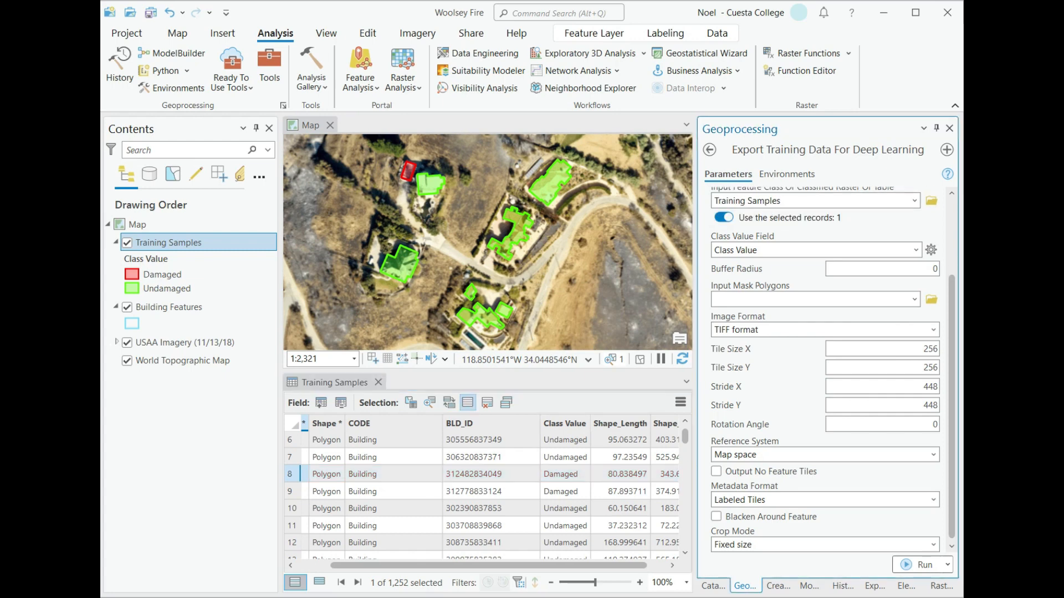
{"action": "key", "text": "ctrl+shift+a"}
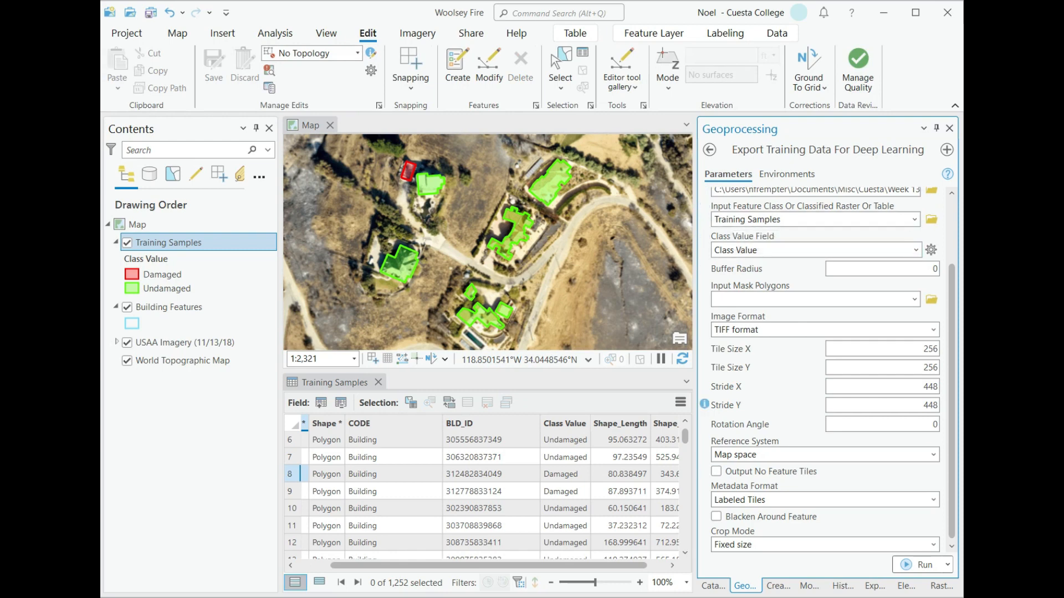
Review the export parameters, run Export Training Data For Deep Learning, and close the geoprocessing tool.
{"action": "scroll", "coordinate": [775, 404], "scroll_direction": "up", "scroll_amount": 3}
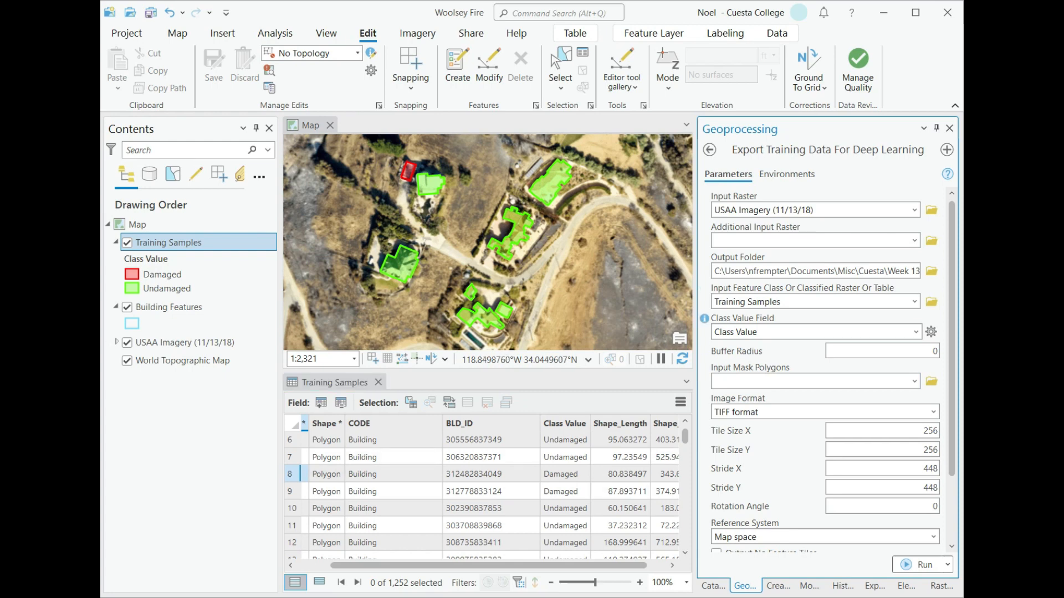
{"action": "scroll", "coordinate": [820, 315], "scroll_direction": "down", "scroll_amount": 2}
{"action": "scroll", "coordinate": [820, 316], "scroll_direction": "down", "scroll_amount": 3}
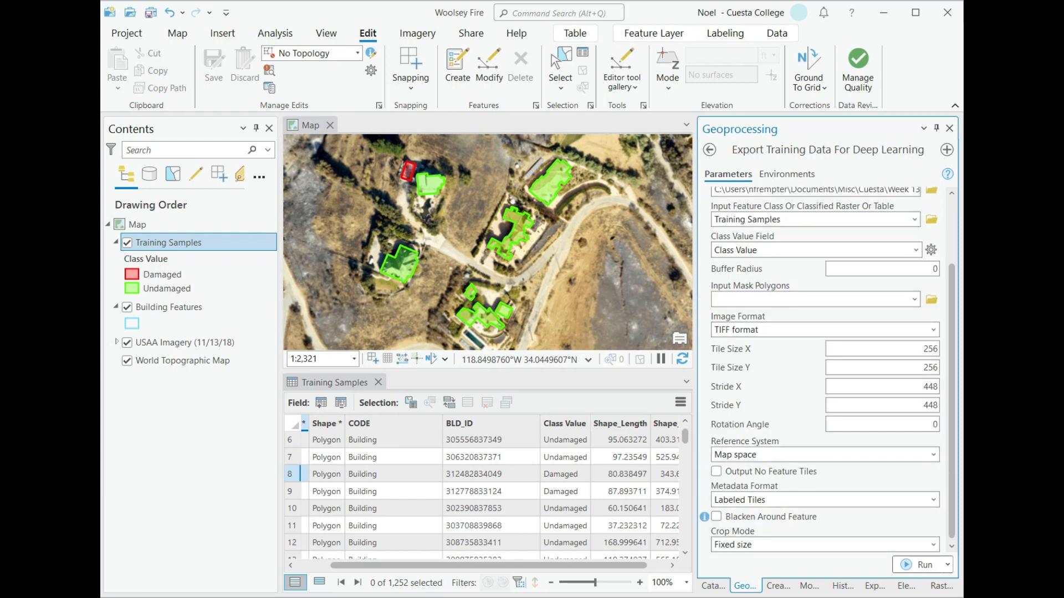
{"action": "left_click", "coordinate": [920, 565]}
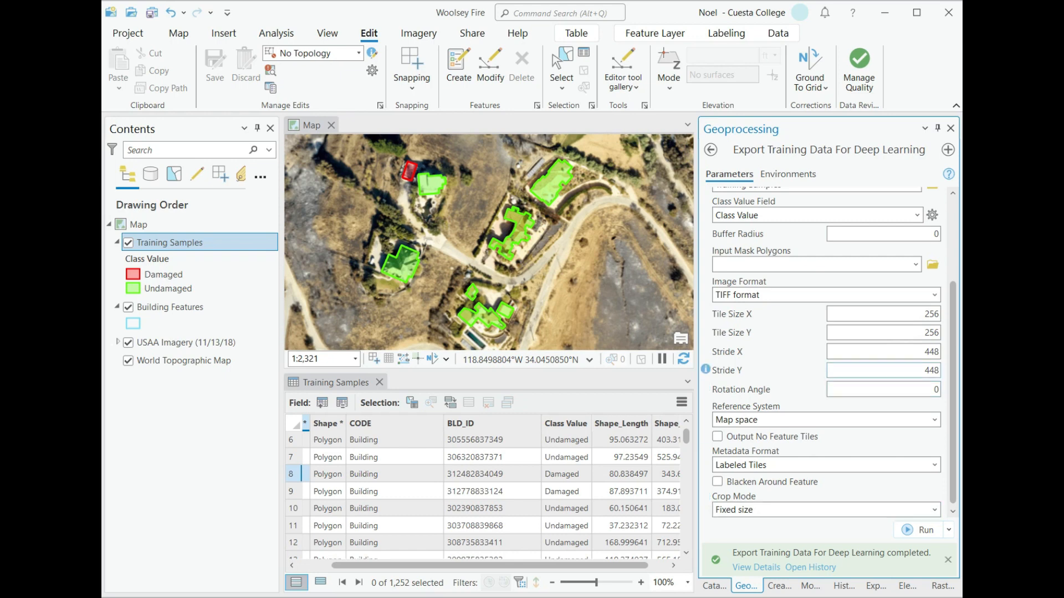
{"action": "scroll", "coordinate": [825, 355], "scroll_direction": "up", "scroll_amount": 3}
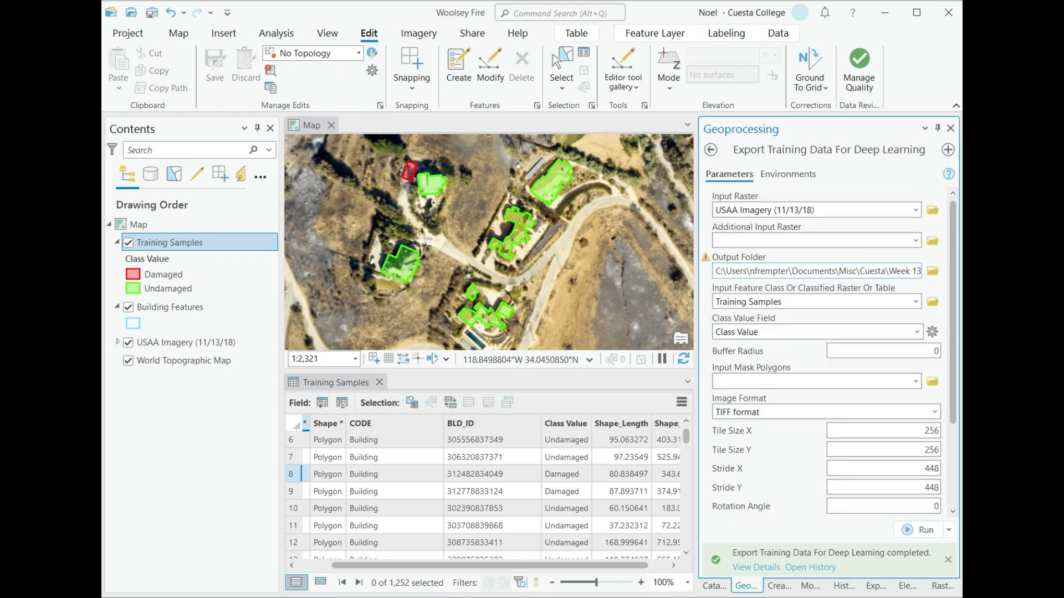
{"action": "mouse_move", "coordinate": [705, 258]}
{"action": "scroll", "coordinate": [825, 349], "scroll_direction": "down", "scroll_amount": 4}
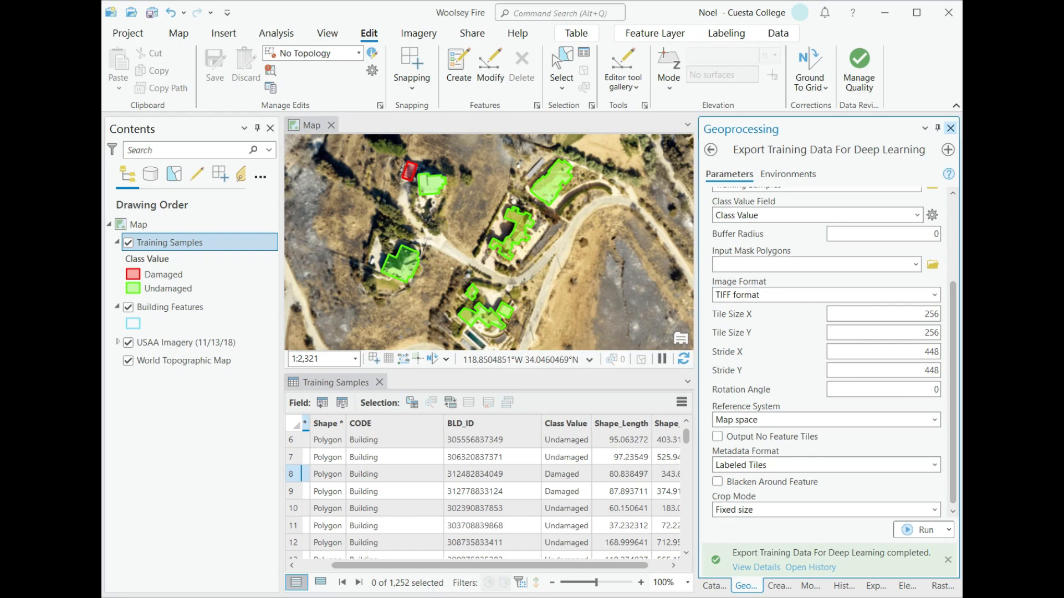
{"action": "left_click", "coordinate": [950, 128]}
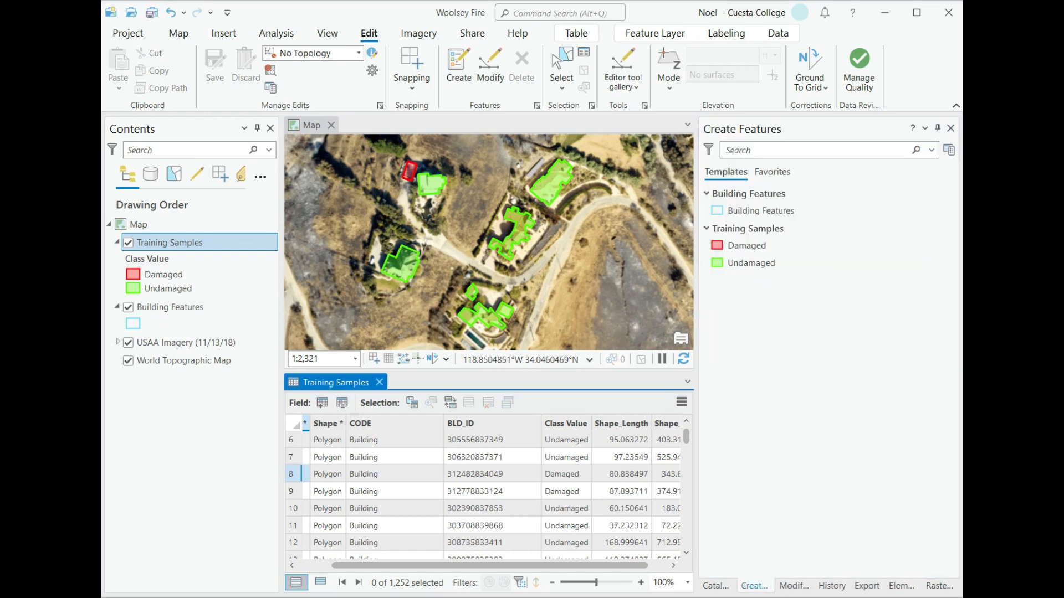
Start the Train Deep Learning Model assisted workflow, choose to set your own parameters, and advance to the Train page.
{"action": "left_click", "coordinate": [178, 33]}
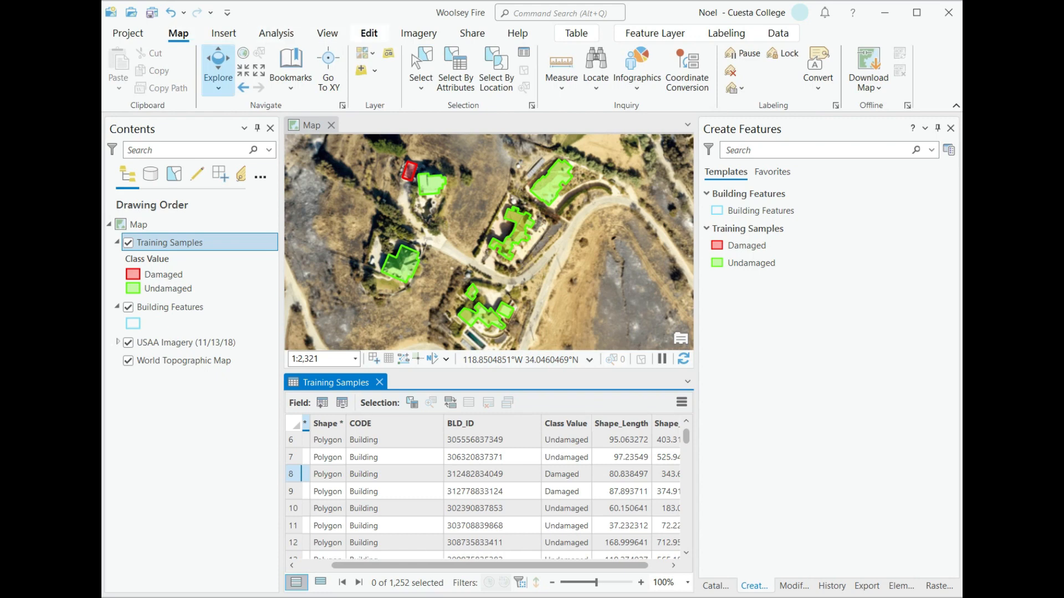
{"action": "left_click", "coordinate": [418, 33]}
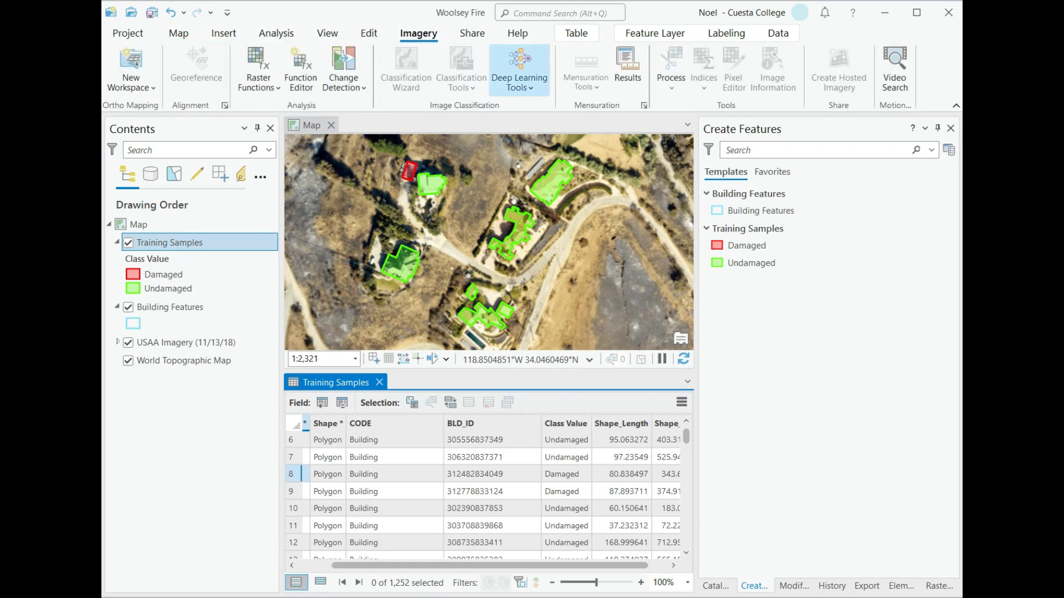
{"action": "left_click", "coordinate": [519, 72]}
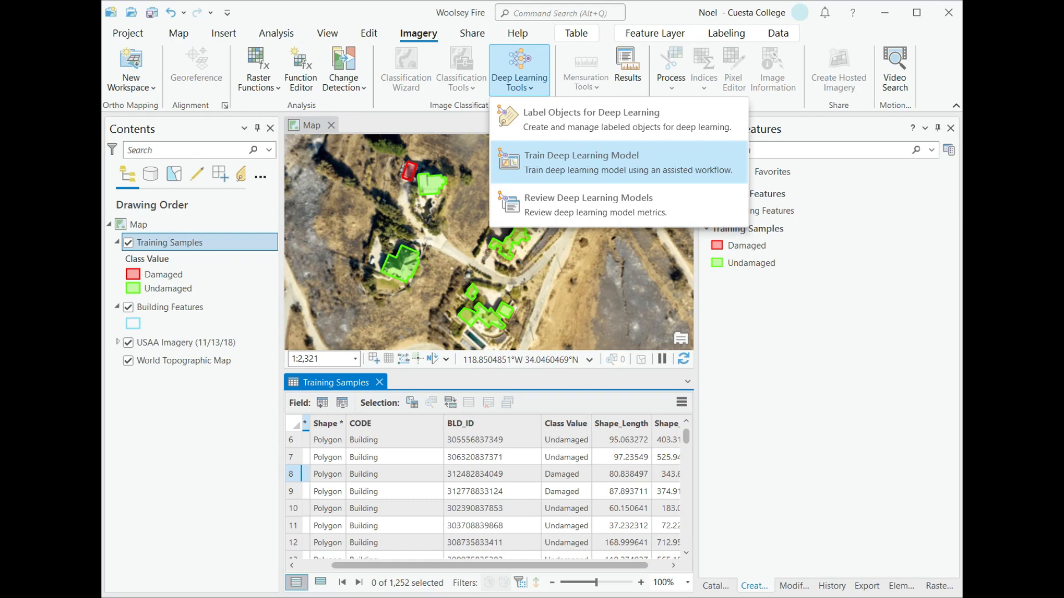
{"action": "left_click", "coordinate": [626, 163]}
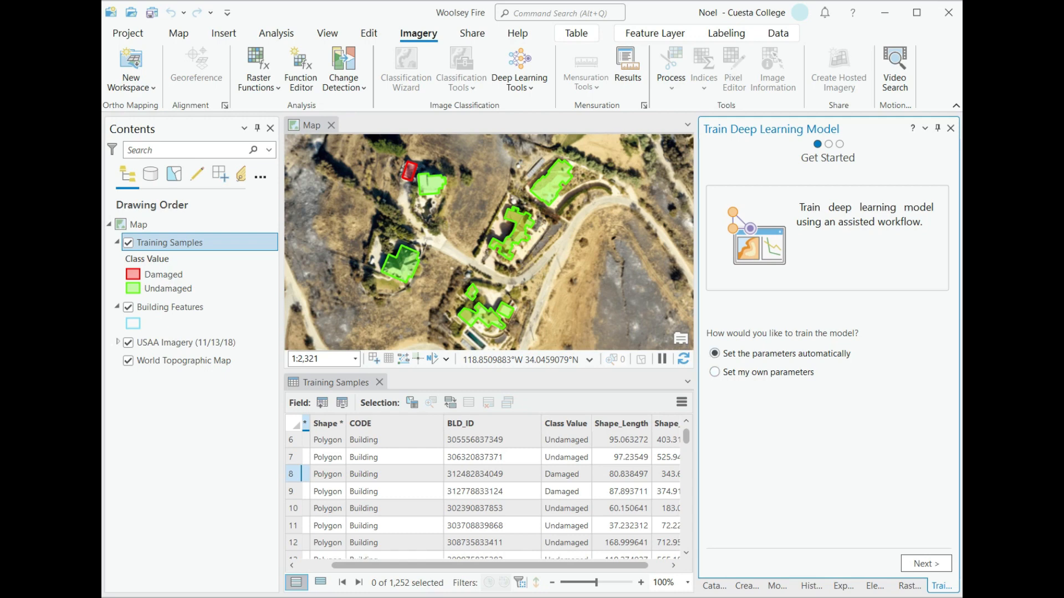
{"action": "left_click", "coordinate": [715, 372]}
{"action": "left_click", "coordinate": [926, 564]}
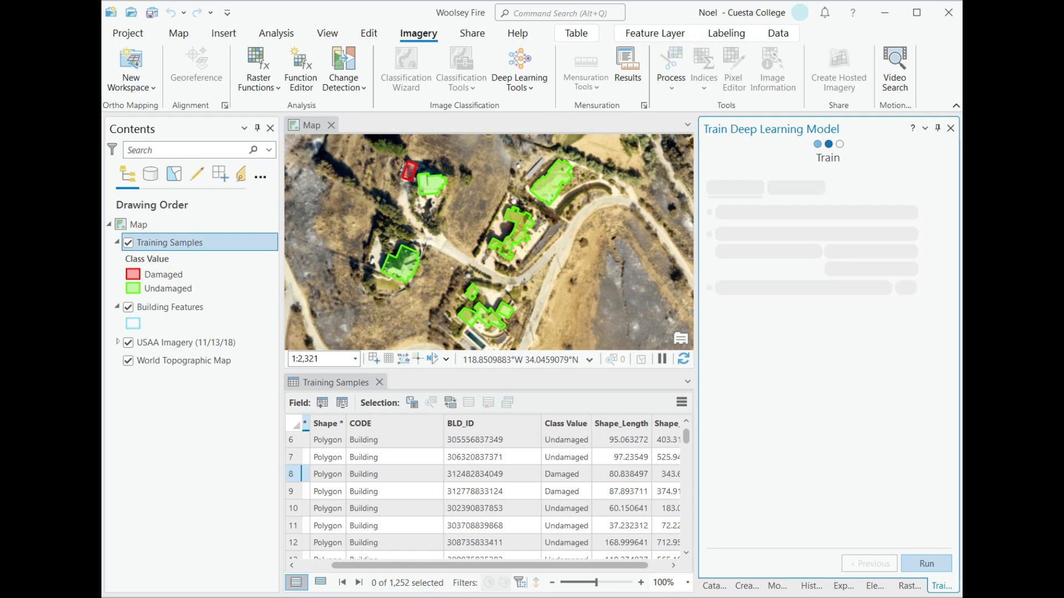
Set the input training data to the Buildings_trainingsamples folder inside the ClassifyingObjectsDeepLearning project folder.
{"action": "left_click", "coordinate": [732, 221]}
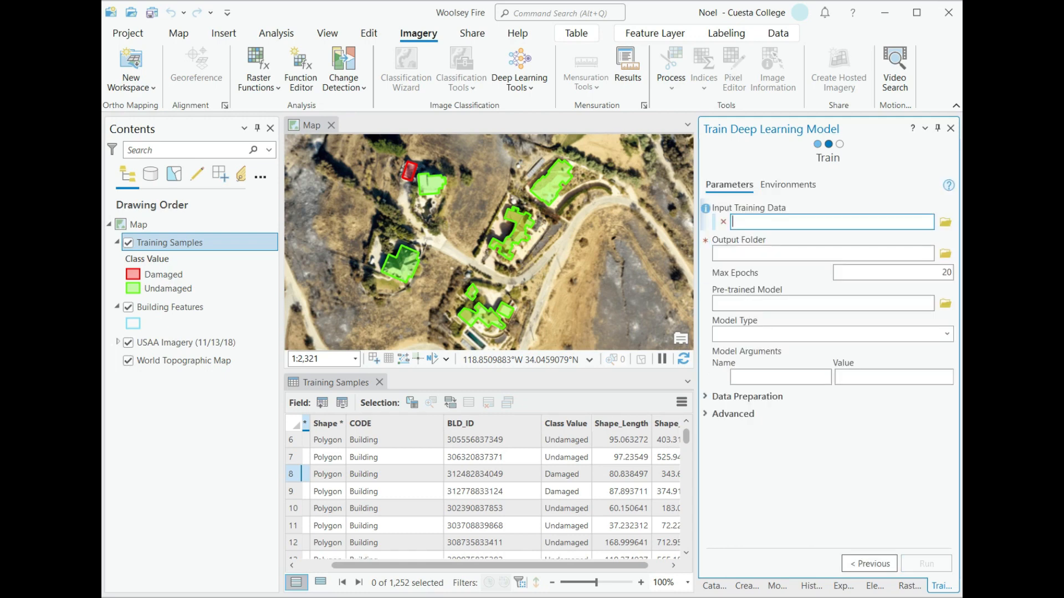
{"action": "key", "text": "Tab"}
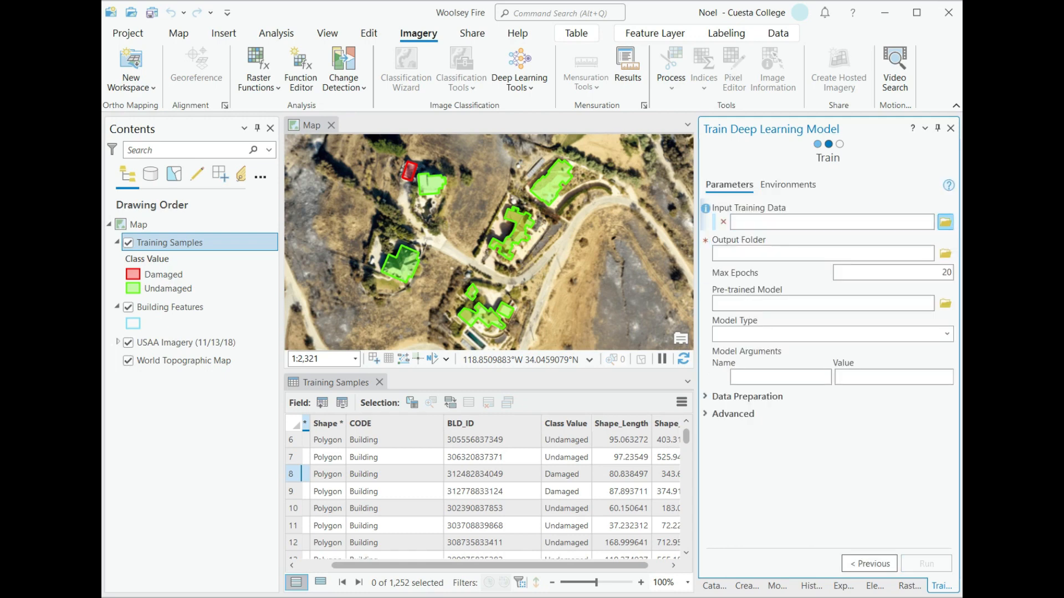
{"action": "key", "text": "Return"}
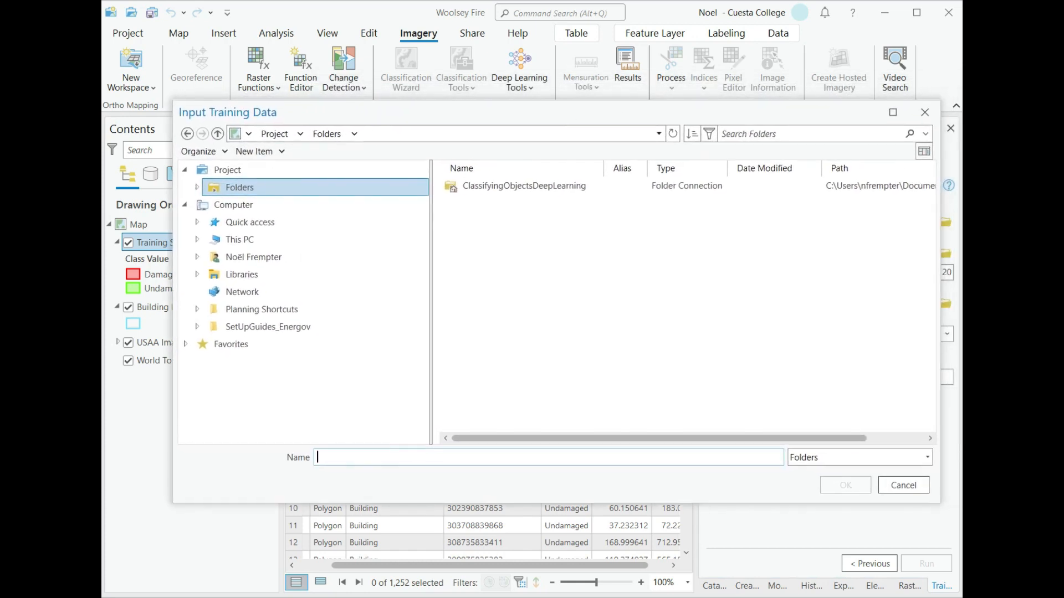
{"action": "key", "text": "Tab"}
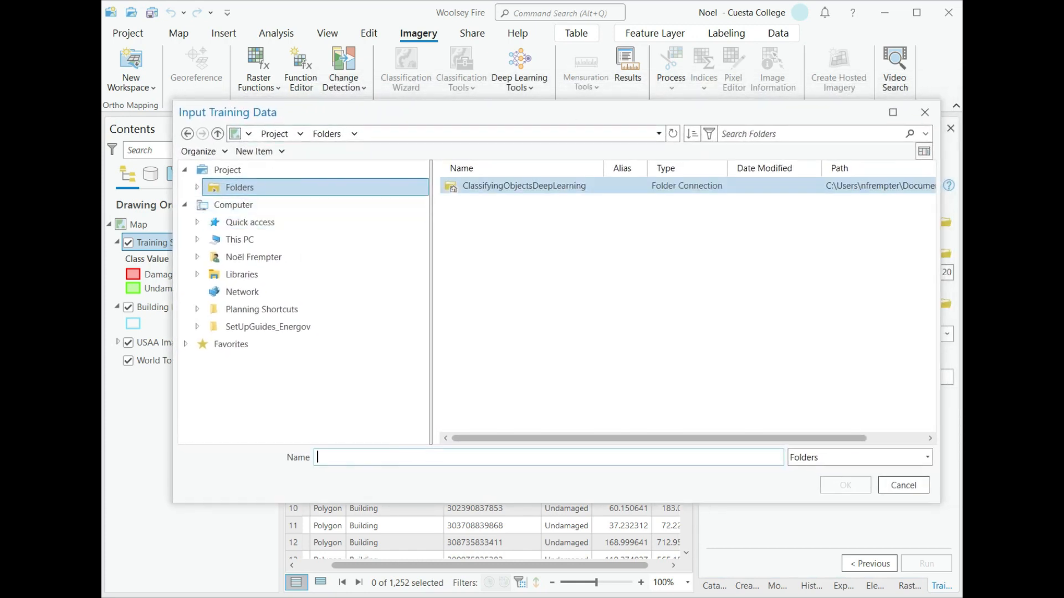
{"action": "key", "text": "Return"}
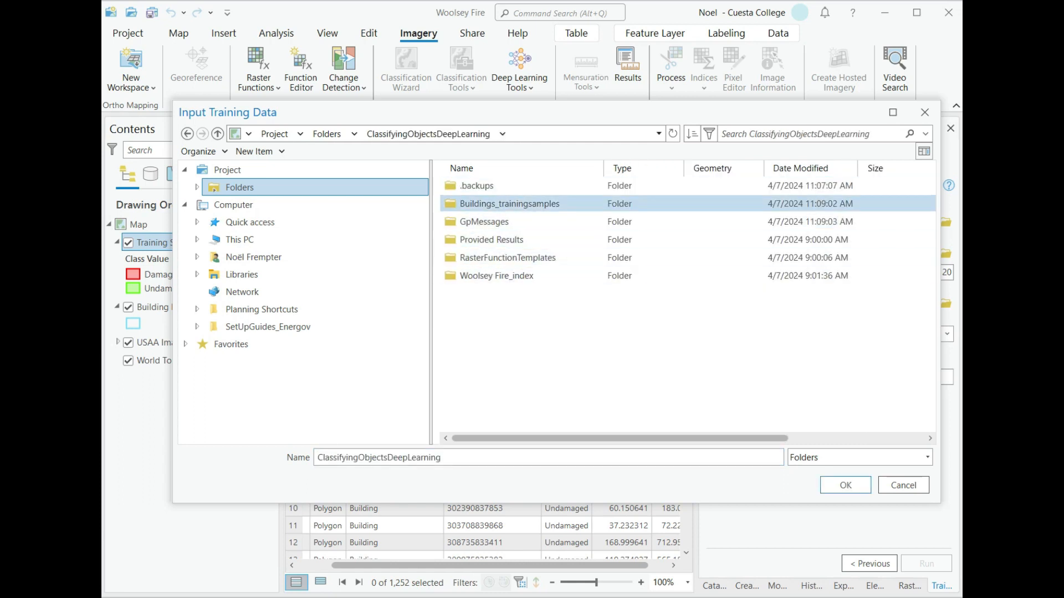
{"action": "left_click", "coordinate": [509, 203]}
{"action": "left_click", "coordinate": [509, 203]}
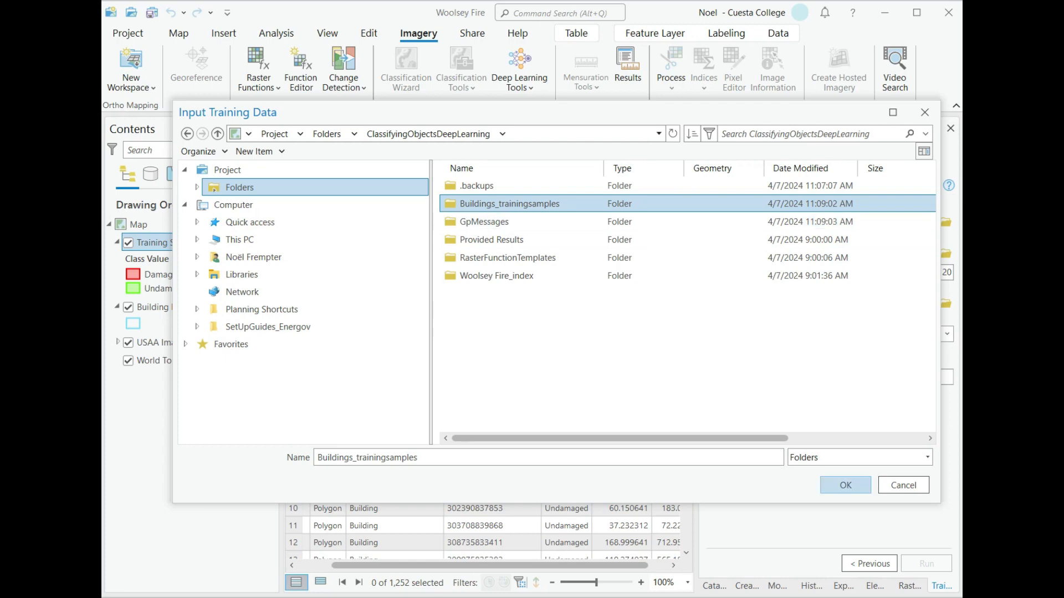
{"action": "left_click", "coordinate": [846, 486]}
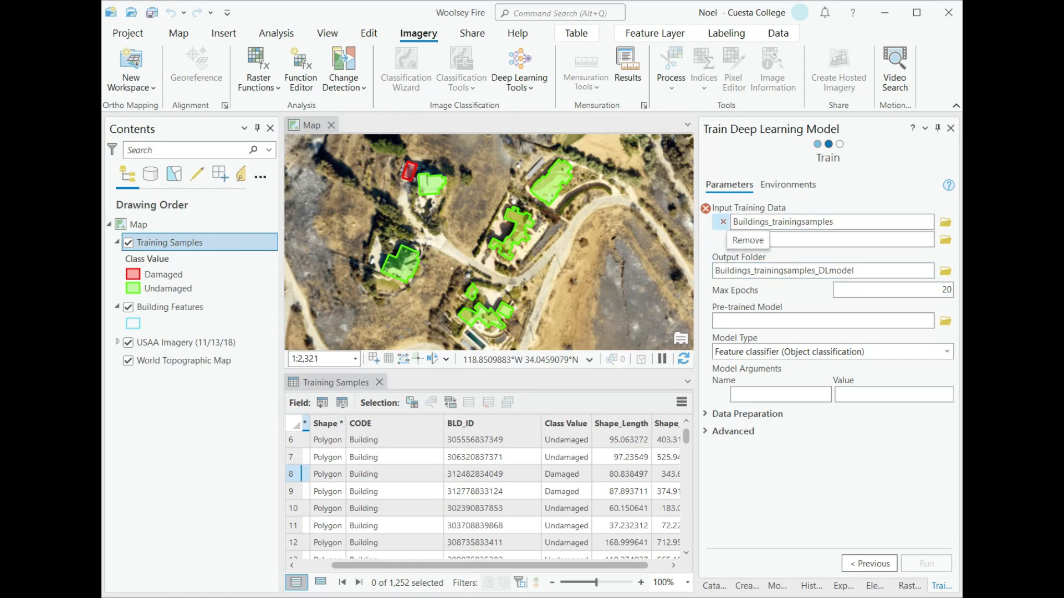
{"action": "mouse_move", "coordinate": [705, 209]}
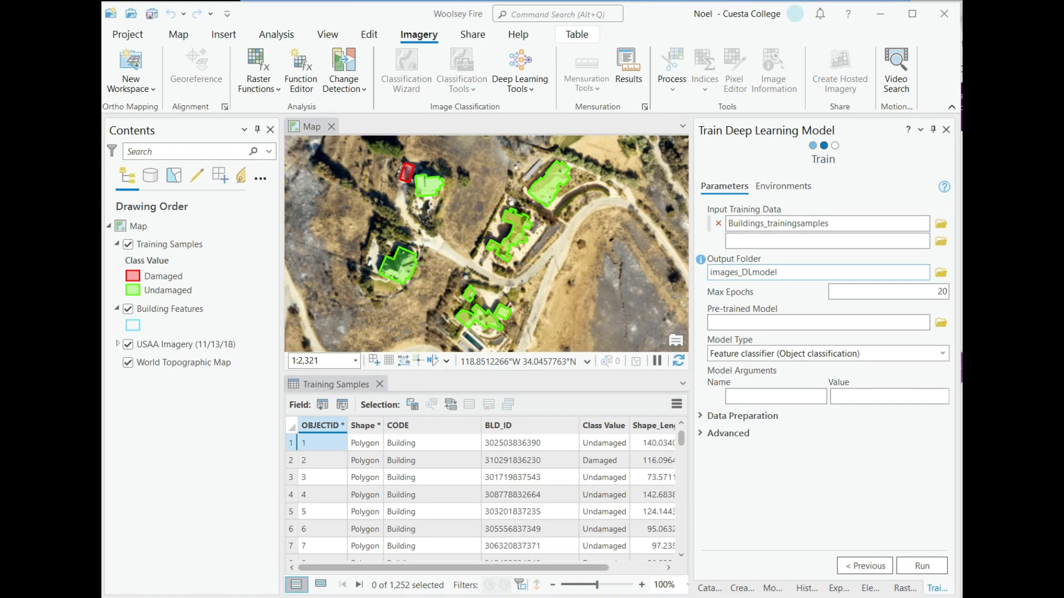
Review the max epochs setting and choose Feature classifier (Object classification) as the model type.
{"action": "left_click", "coordinate": [827, 241]}
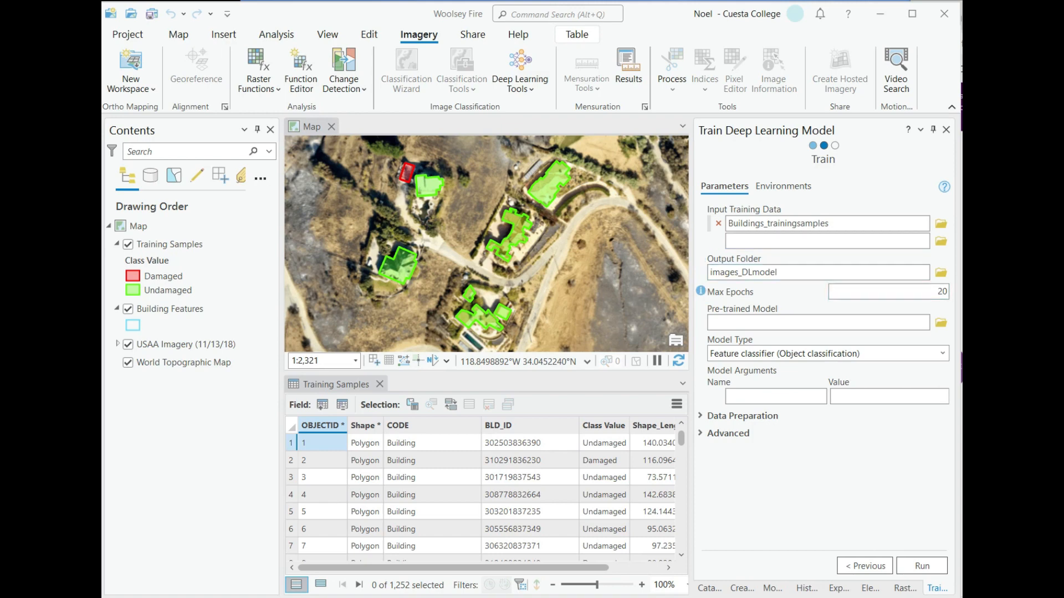
{"action": "left_click", "coordinate": [888, 292]}
{"action": "left_click", "coordinate": [889, 292]}
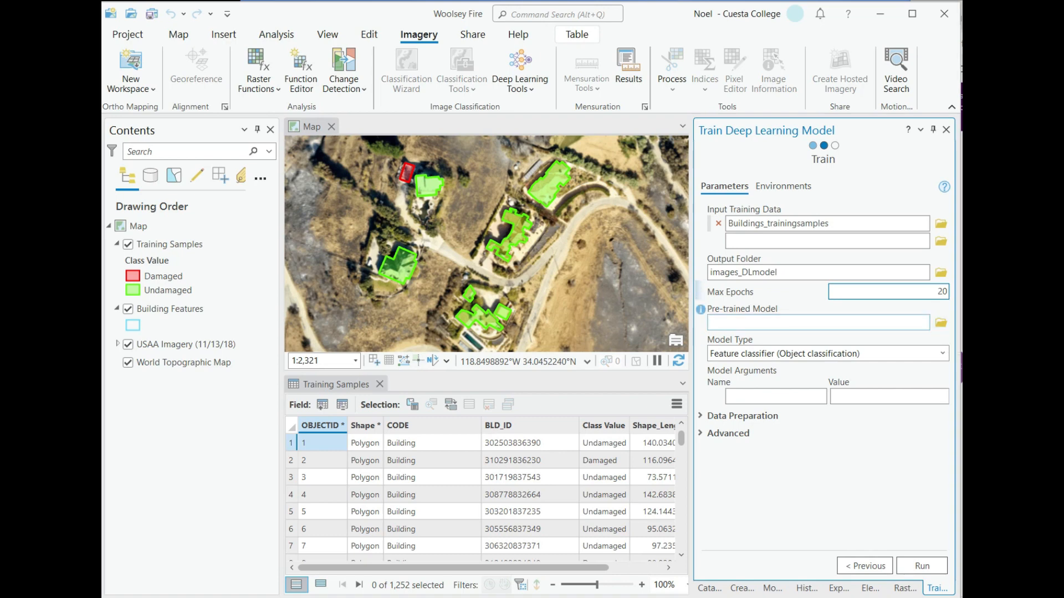
{"action": "left_click", "coordinate": [943, 353]}
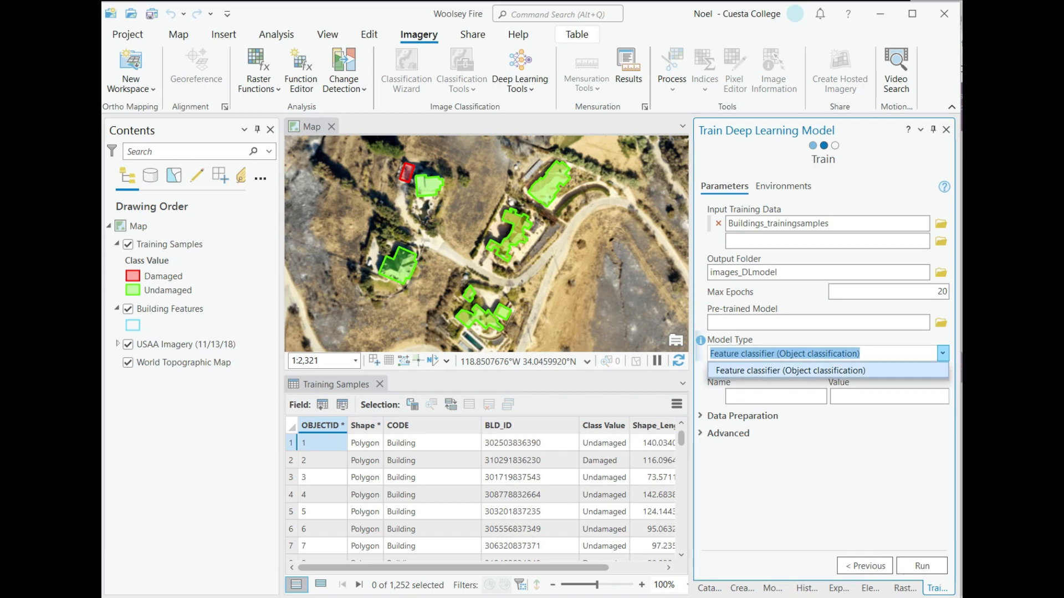
{"action": "left_click", "coordinate": [790, 370]}
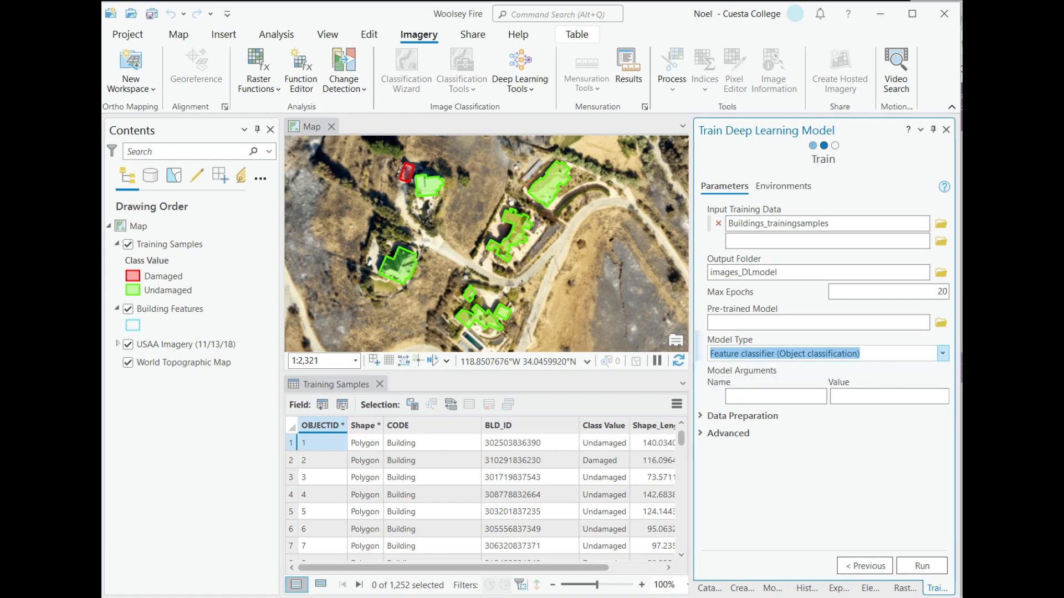
Expand the data preparation settings for review and run the model training.
{"action": "key", "text": "alt+Tab"}
{"action": "key", "text": "alt+Tab"}
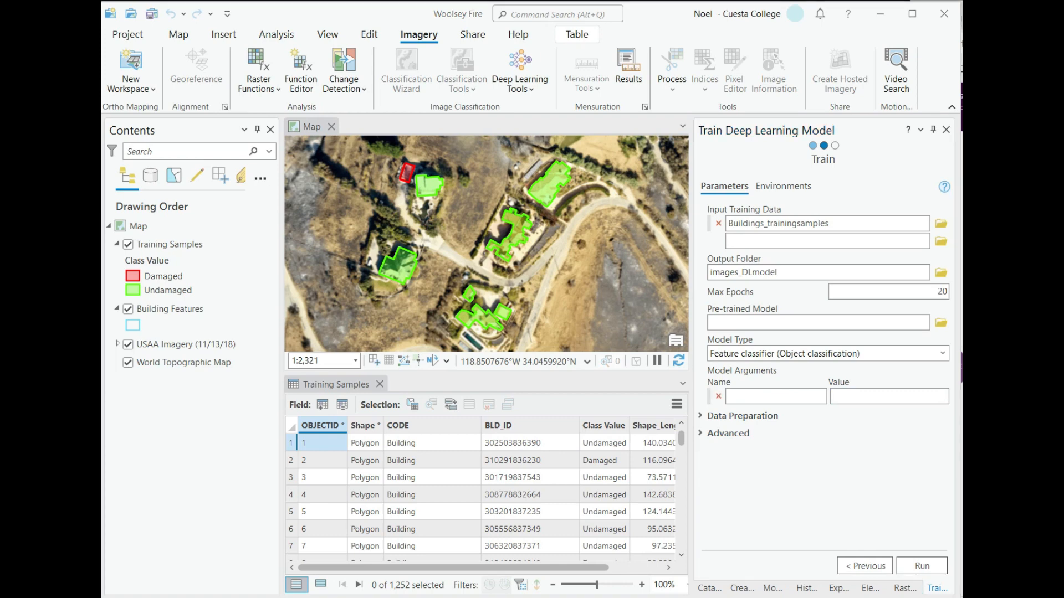
{"action": "left_click", "coordinate": [742, 416]}
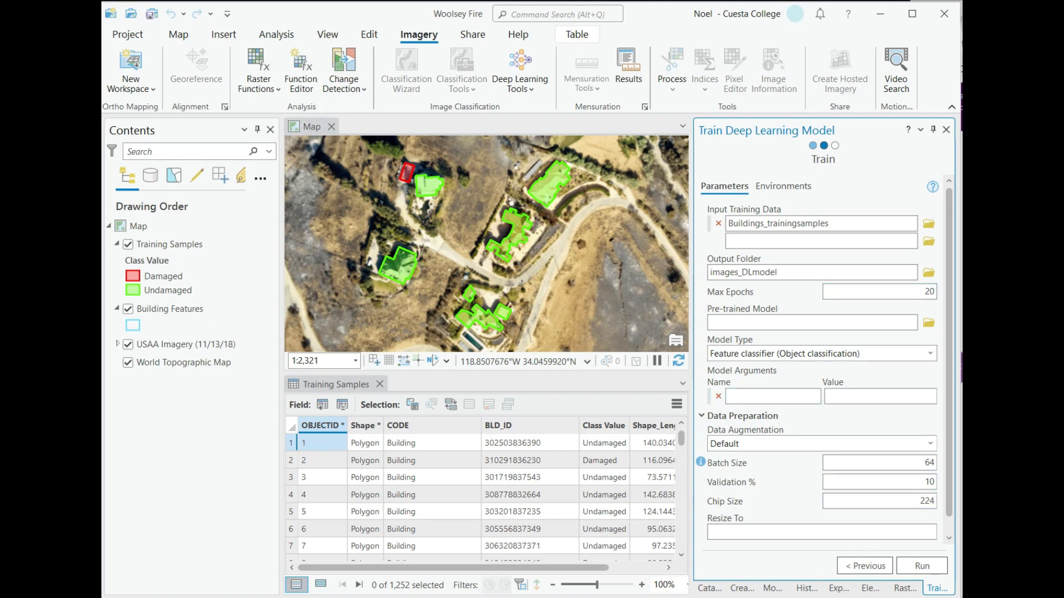
{"action": "left_click", "coordinate": [921, 565]}
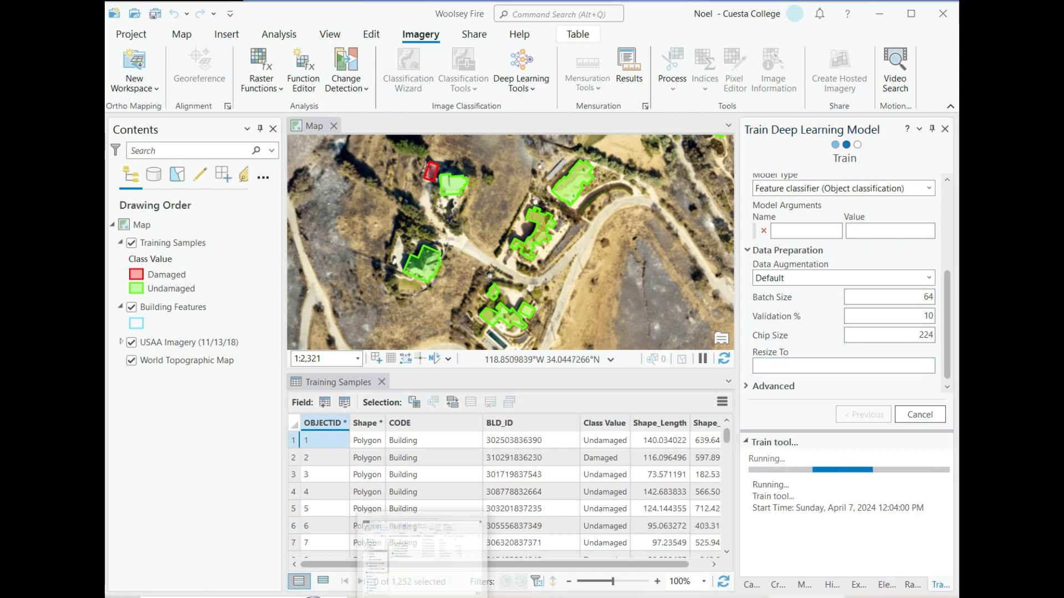
Switch to File Explorer and open model_metrics.html from Provided Results > buildings_classify in Microsoft Edge.
{"action": "key", "text": "alt+Tab"}
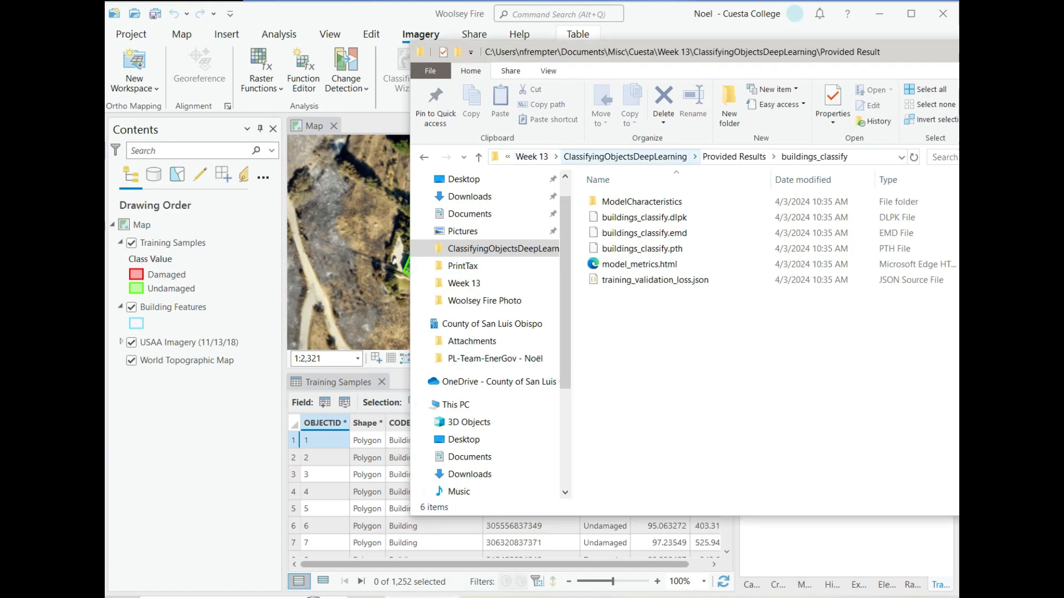
{"action": "left_click", "coordinate": [624, 157]}
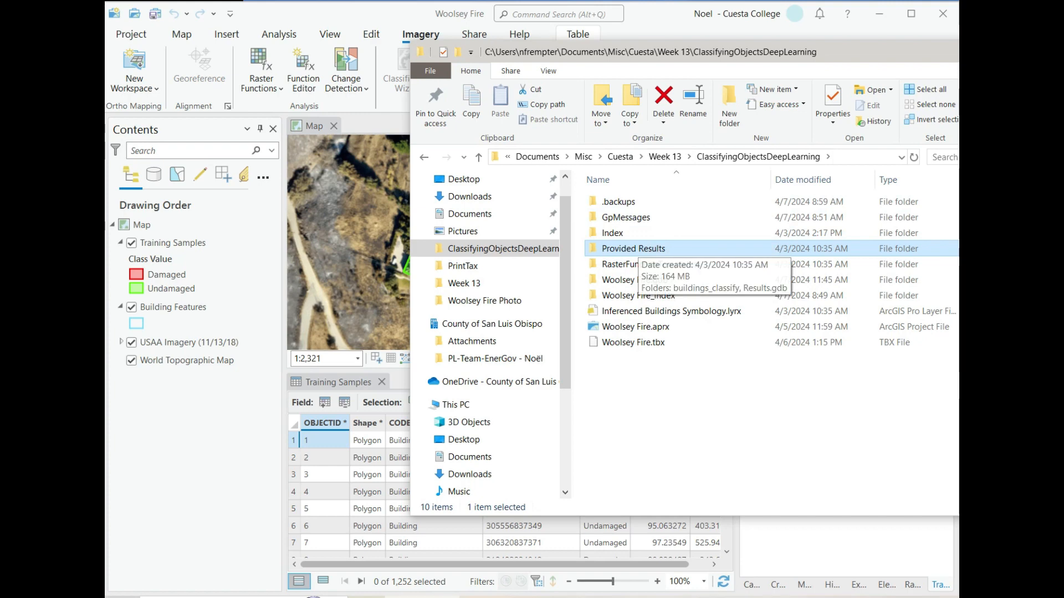
{"action": "left_click_drag", "start_coordinate": [746, 53], "coordinate": [491, 97]}
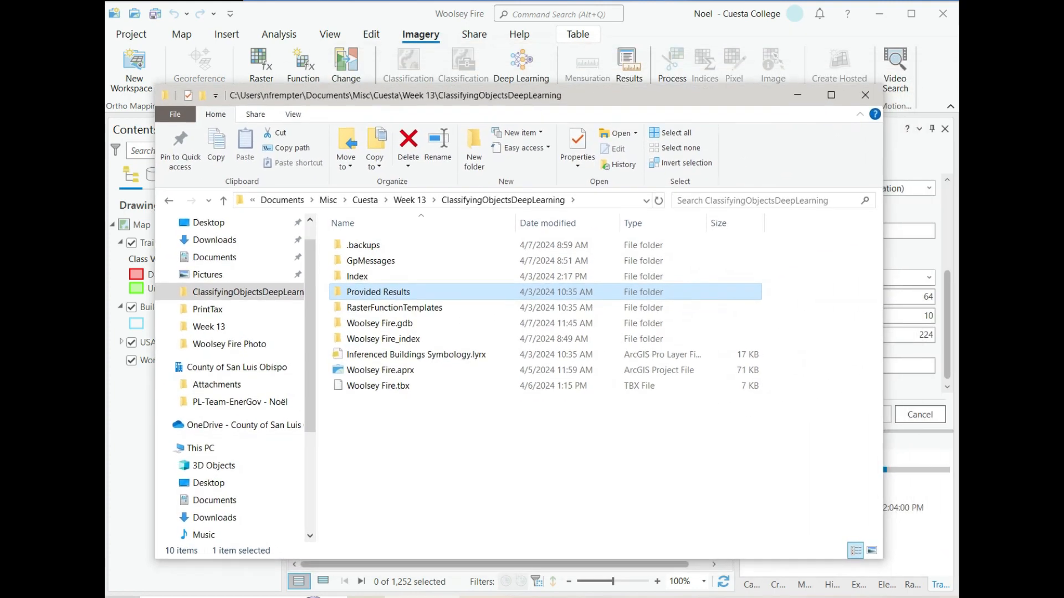
{"action": "double_click", "coordinate": [410, 292]}
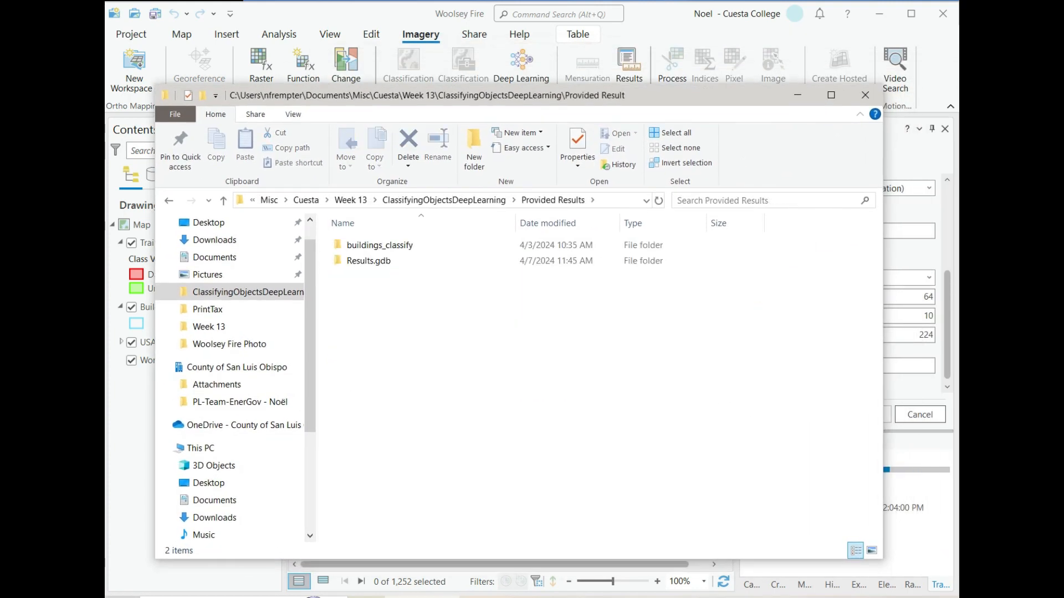
{"action": "double_click", "coordinate": [379, 245]}
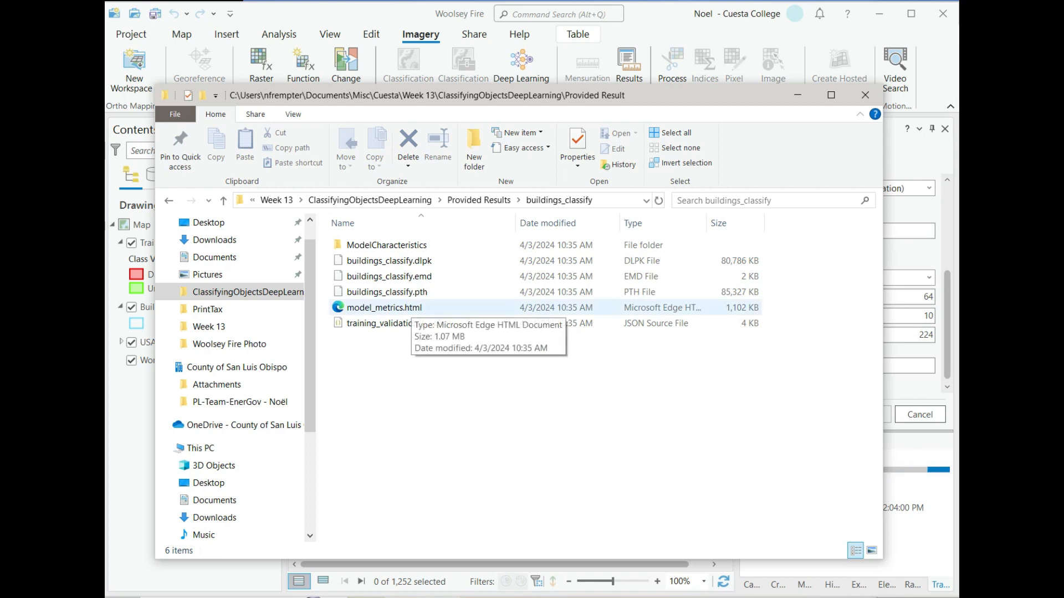
{"action": "double_click", "coordinate": [410, 308]}
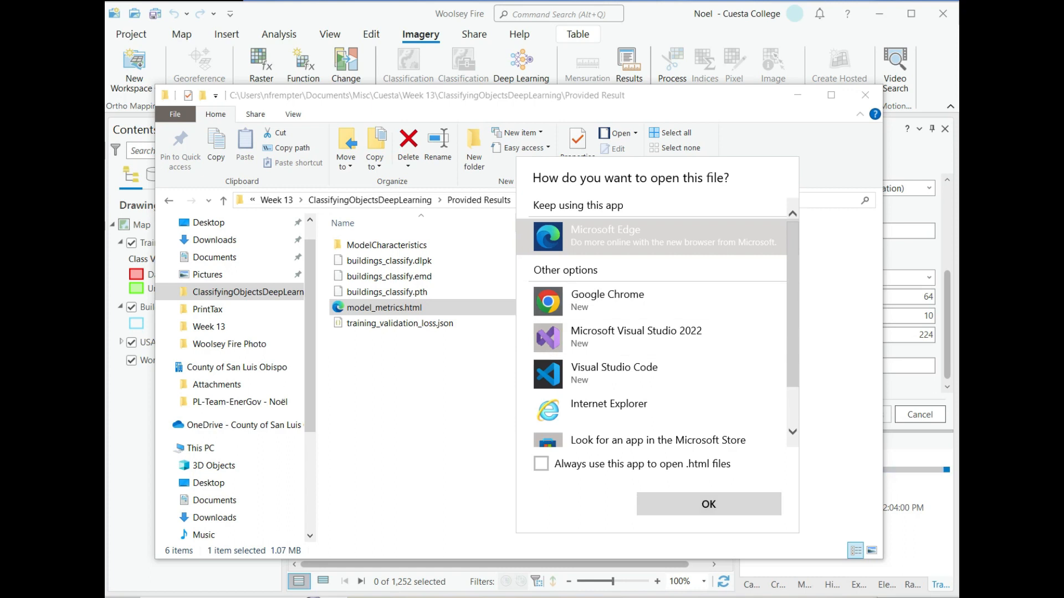
{"action": "key", "text": "Return"}
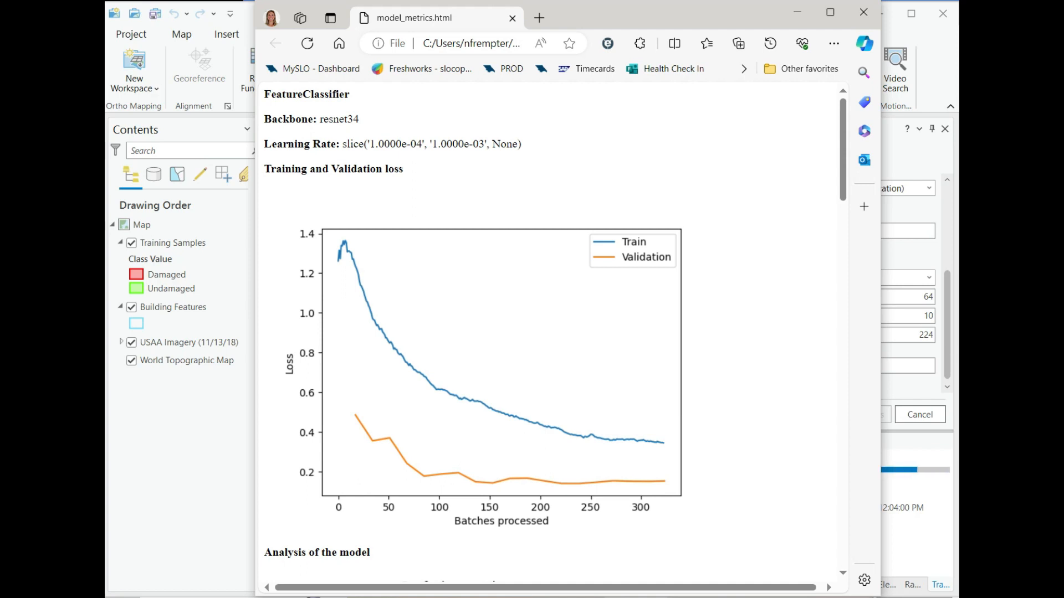
Examine the confusion matrix and compare the ground truth with the predictions in the model metrics report's sample results.
{"action": "scroll", "coordinate": [551, 318], "scroll_direction": "down", "scroll_amount": 7}
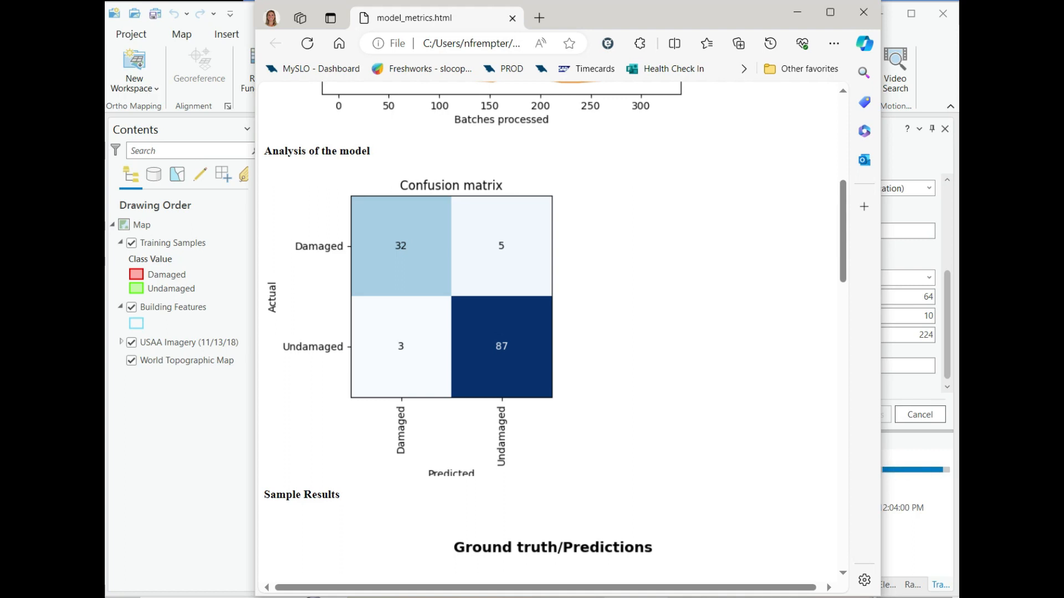
{"action": "scroll", "coordinate": [551, 316], "scroll_direction": "down", "scroll_amount": 1}
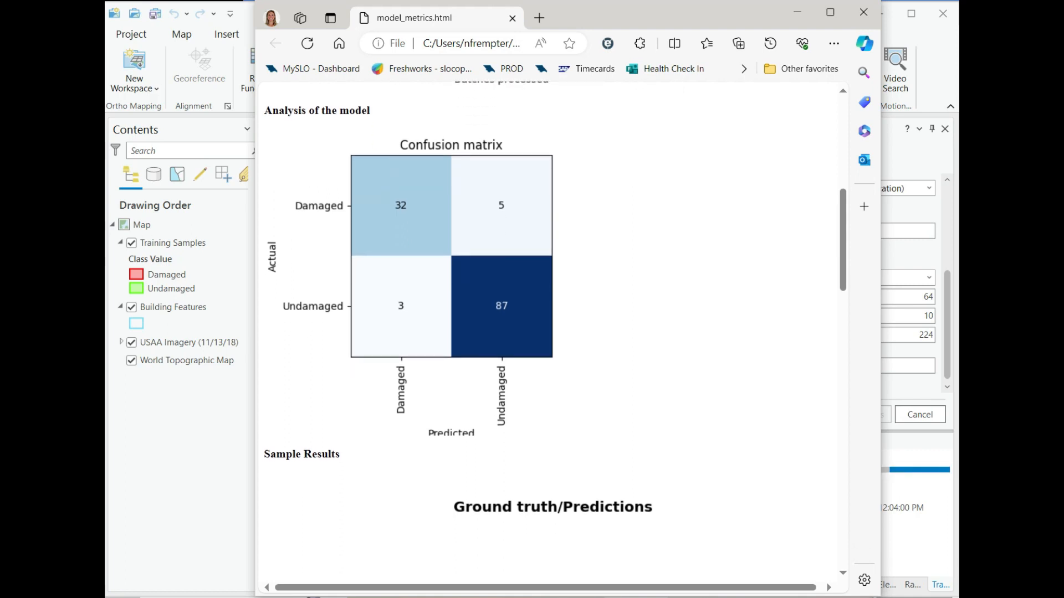
{"action": "scroll", "coordinate": [551, 333], "scroll_direction": "down", "scroll_amount": 5}
{"action": "scroll", "coordinate": [551, 332], "scroll_direction": "down", "scroll_amount": 2}
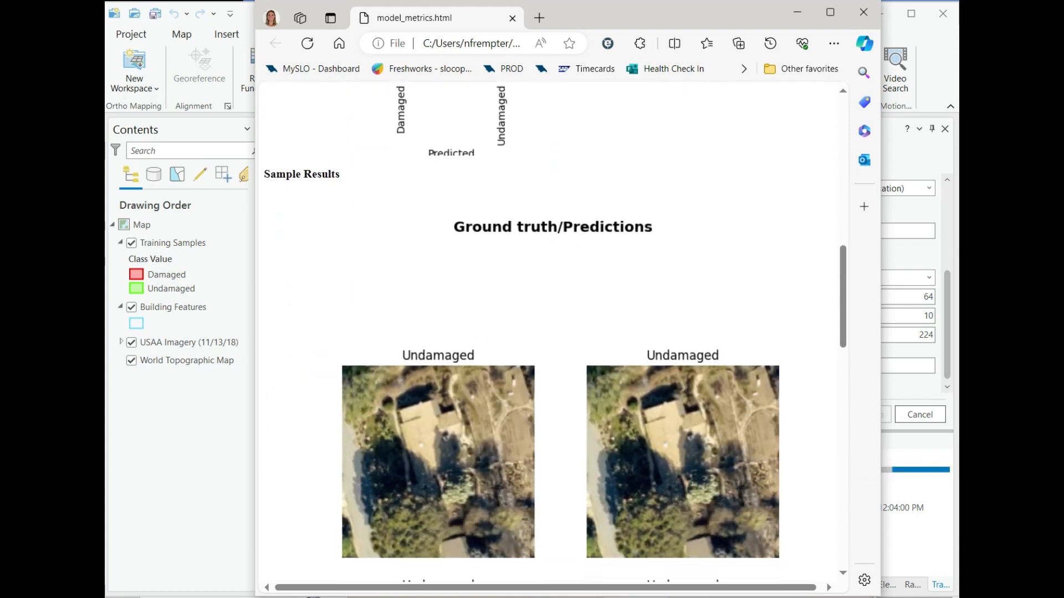
{"action": "scroll", "coordinate": [551, 332], "scroll_direction": "down", "scroll_amount": 1}
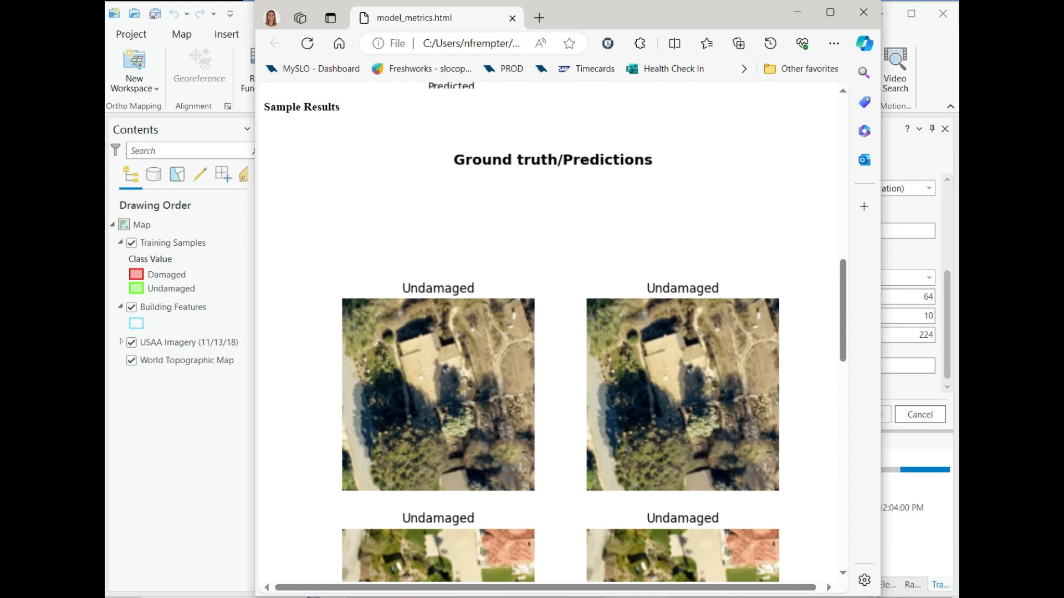
{"action": "scroll", "coordinate": [551, 332], "scroll_direction": "down", "scroll_amount": 1}
{"action": "scroll", "coordinate": [551, 333], "scroll_direction": "down", "scroll_amount": 3}
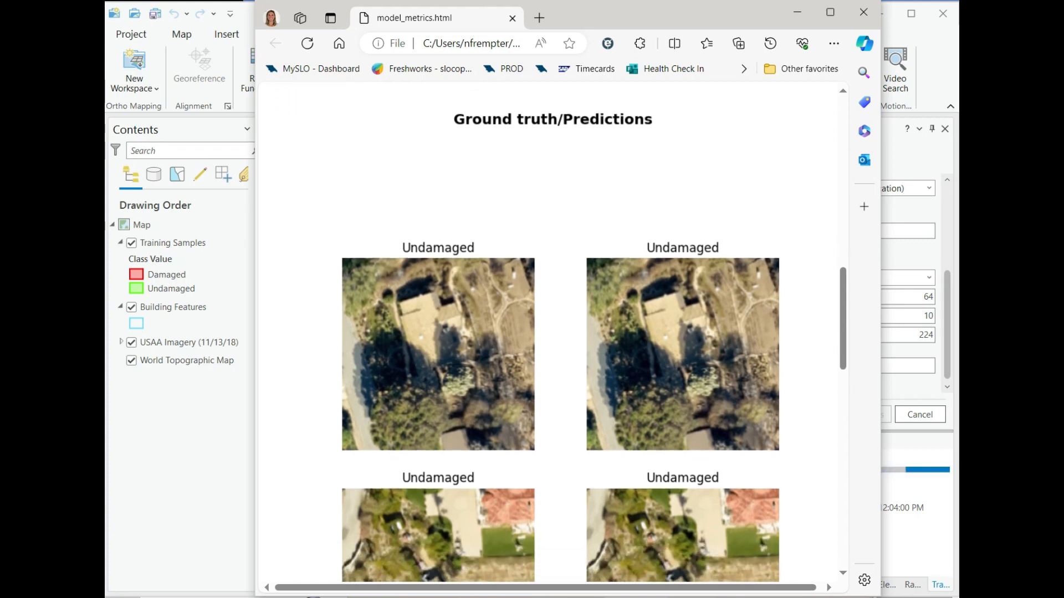
{"action": "scroll", "coordinate": [551, 332], "scroll_direction": "down", "scroll_amount": 10}
{"action": "scroll", "coordinate": [560, 332], "scroll_direction": "up", "scroll_amount": 4}
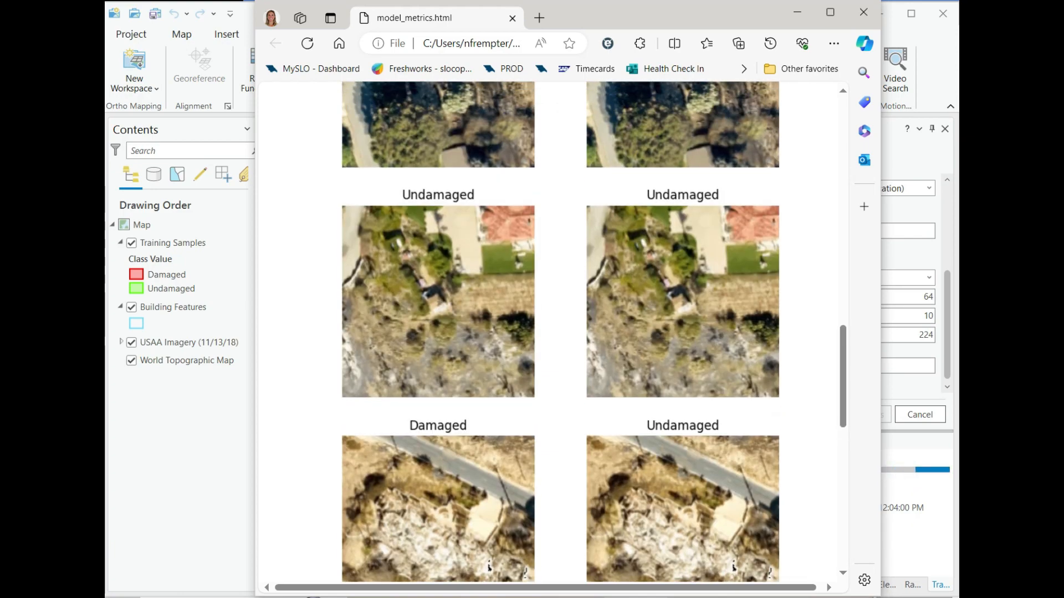
{"action": "scroll", "coordinate": [560, 332], "scroll_direction": "up", "scroll_amount": 2}
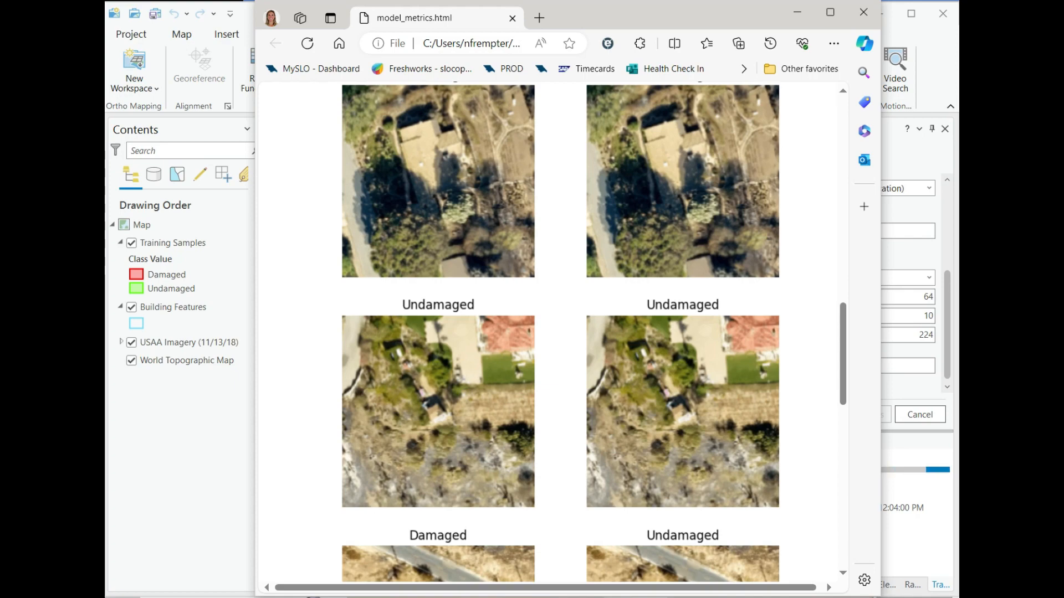
{"action": "scroll", "coordinate": [561, 333], "scroll_direction": "up", "scroll_amount": 3}
{"action": "scroll", "coordinate": [560, 332], "scroll_direction": "down", "scroll_amount": 1}
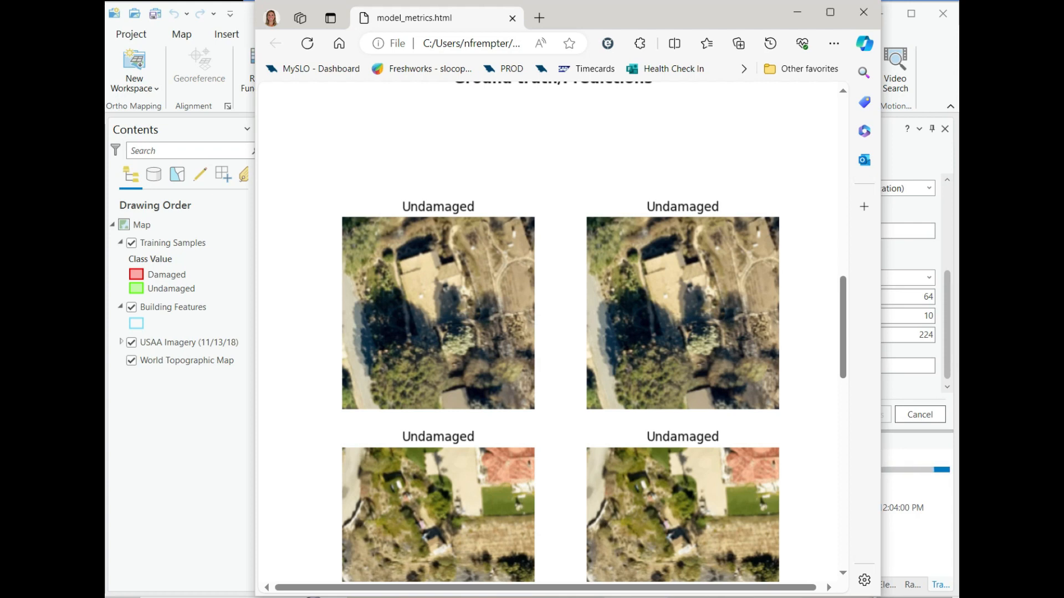
{"action": "scroll", "coordinate": [560, 332], "scroll_direction": "down", "scroll_amount": 3}
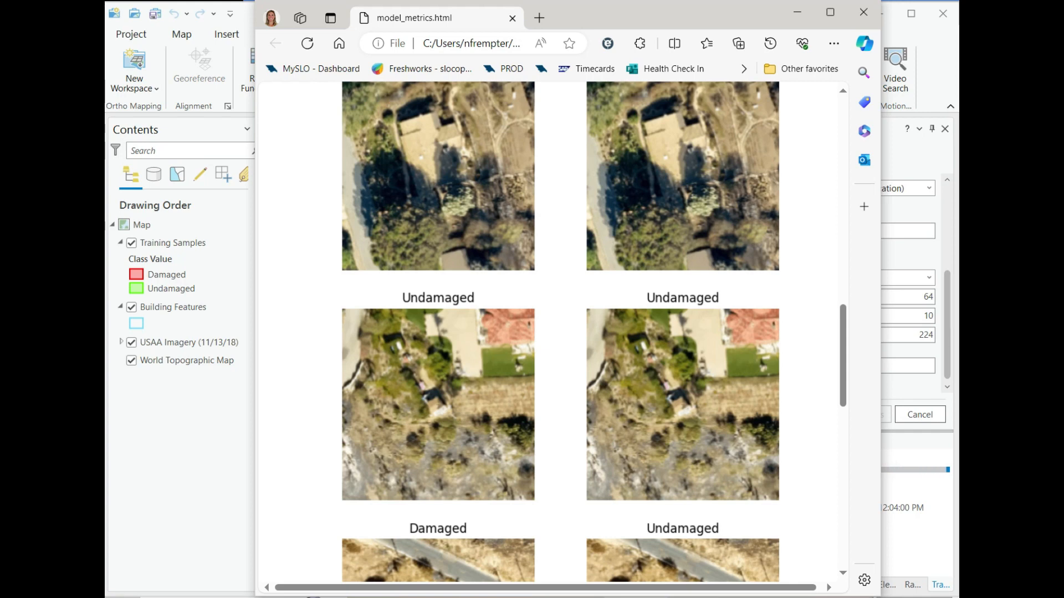
{"action": "scroll", "coordinate": [554, 332], "scroll_direction": "down", "scroll_amount": 5}
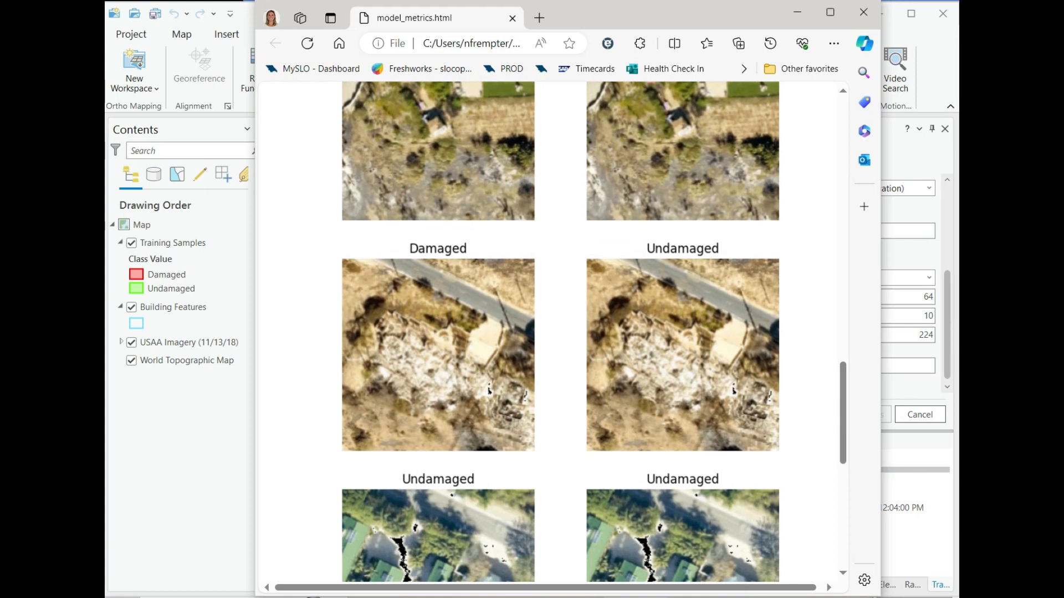
{"action": "scroll", "coordinate": [559, 333], "scroll_direction": "down", "scroll_amount": 2}
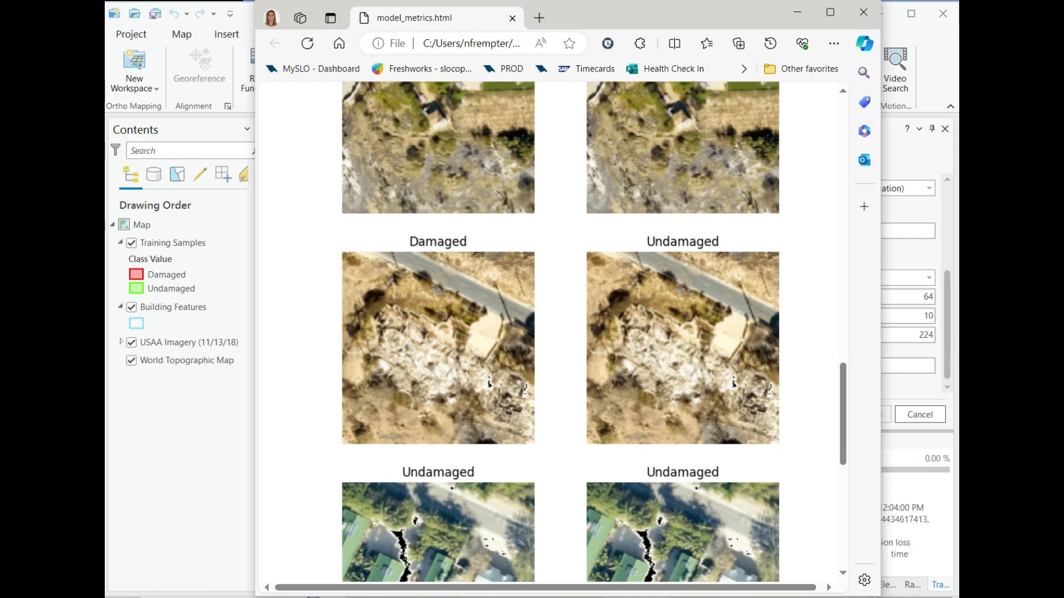
{"action": "scroll", "coordinate": [560, 332], "scroll_direction": "down", "scroll_amount": 3}
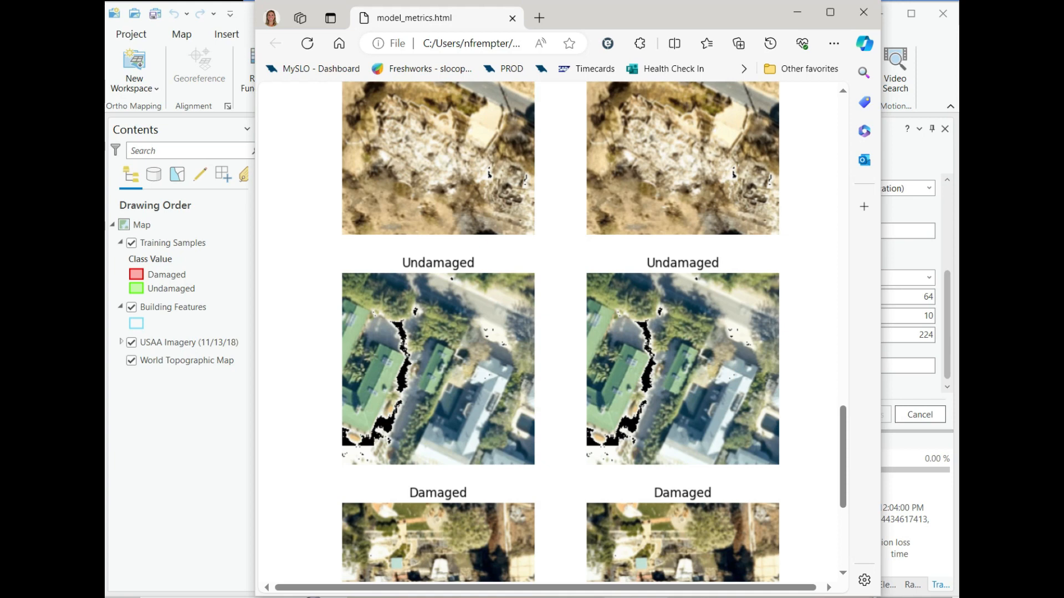
{"action": "scroll", "coordinate": [559, 333], "scroll_direction": "down", "scroll_amount": 5}
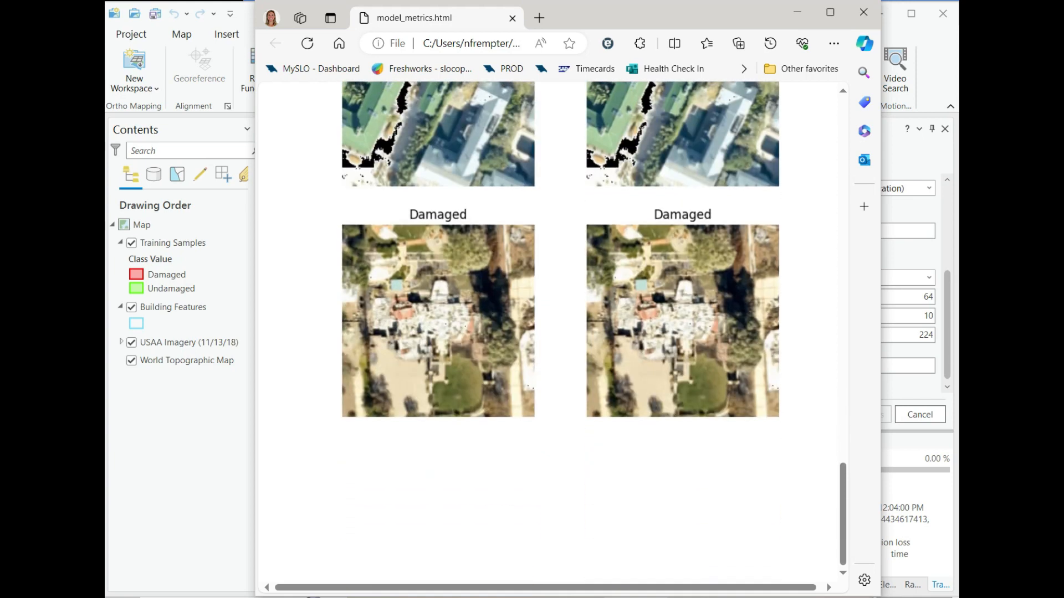
Compare the ground truth and predicted labels of the damaged and undamaged samples once more, and close the model metrics report.
{"action": "scroll", "coordinate": [560, 332], "scroll_direction": "up", "scroll_amount": 20}
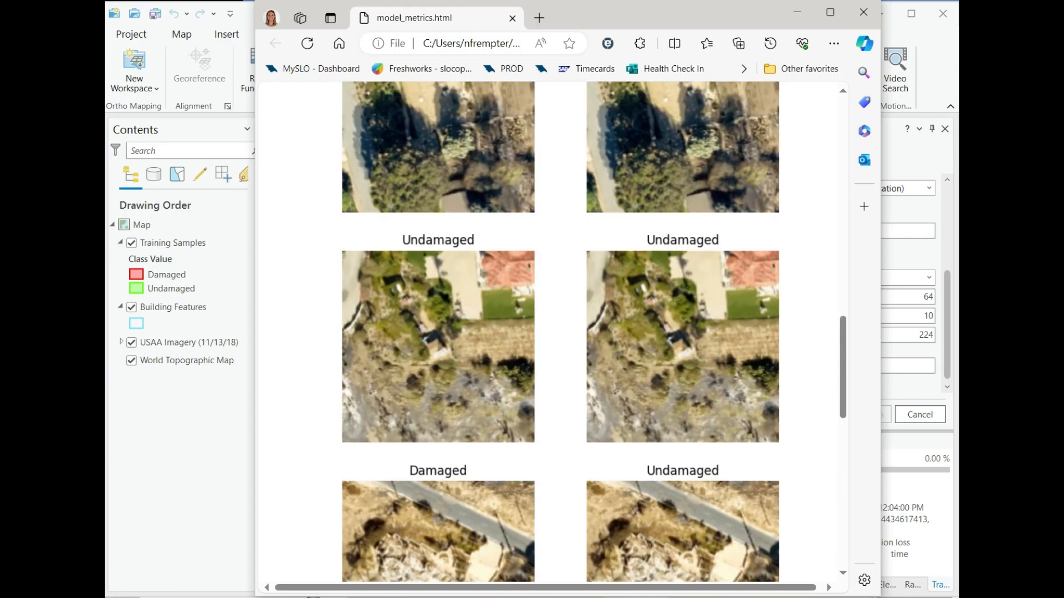
{"action": "scroll", "coordinate": [554, 332], "scroll_direction": "up", "scroll_amount": 2}
{"action": "scroll", "coordinate": [554, 333], "scroll_direction": "down", "scroll_amount": 3}
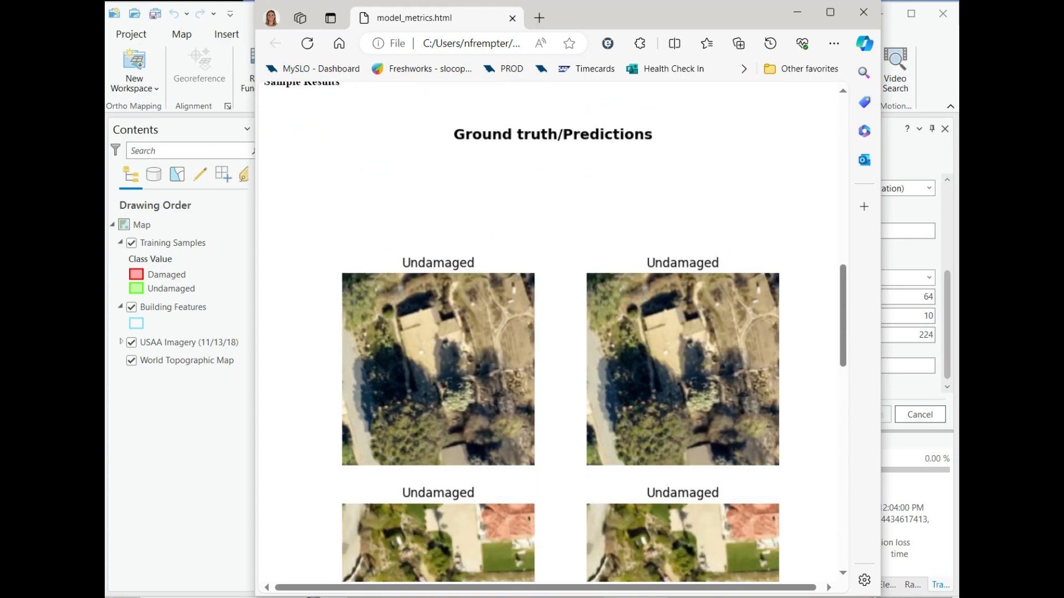
{"action": "scroll", "coordinate": [559, 333], "scroll_direction": "down", "scroll_amount": 9}
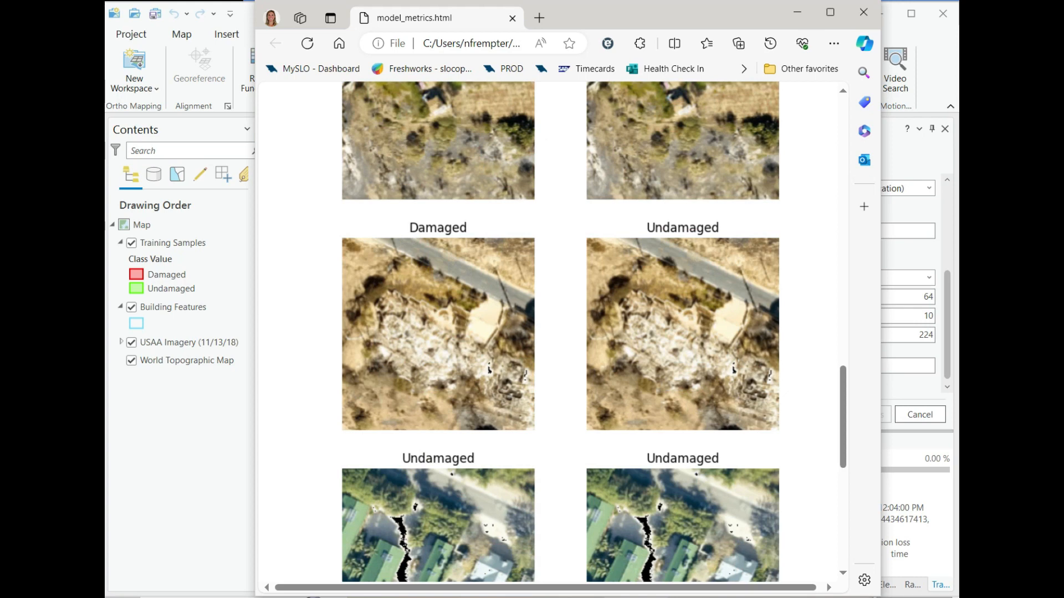
{"action": "scroll", "coordinate": [559, 332], "scroll_direction": "down", "scroll_amount": 3}
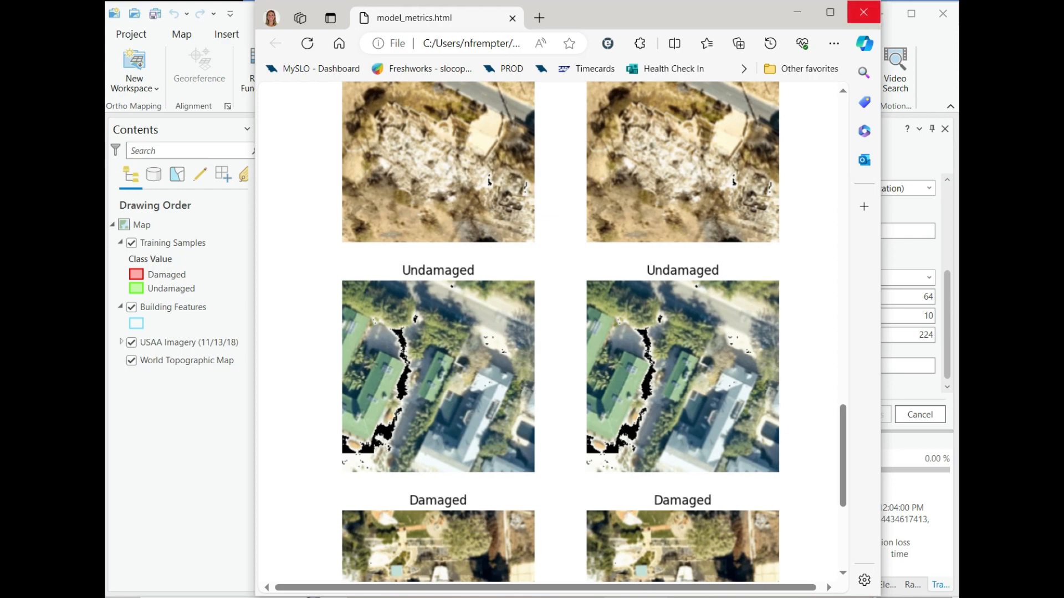
{"action": "left_click", "coordinate": [863, 11]}
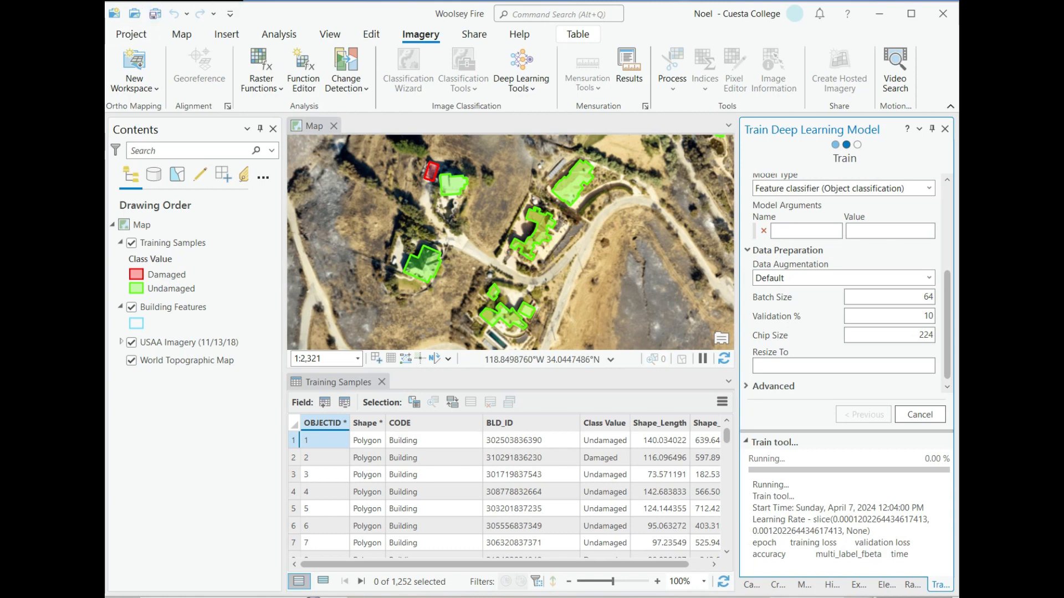
{"action": "key", "text": "alt+Tab"}
{"action": "key", "text": "alt+Tab"}
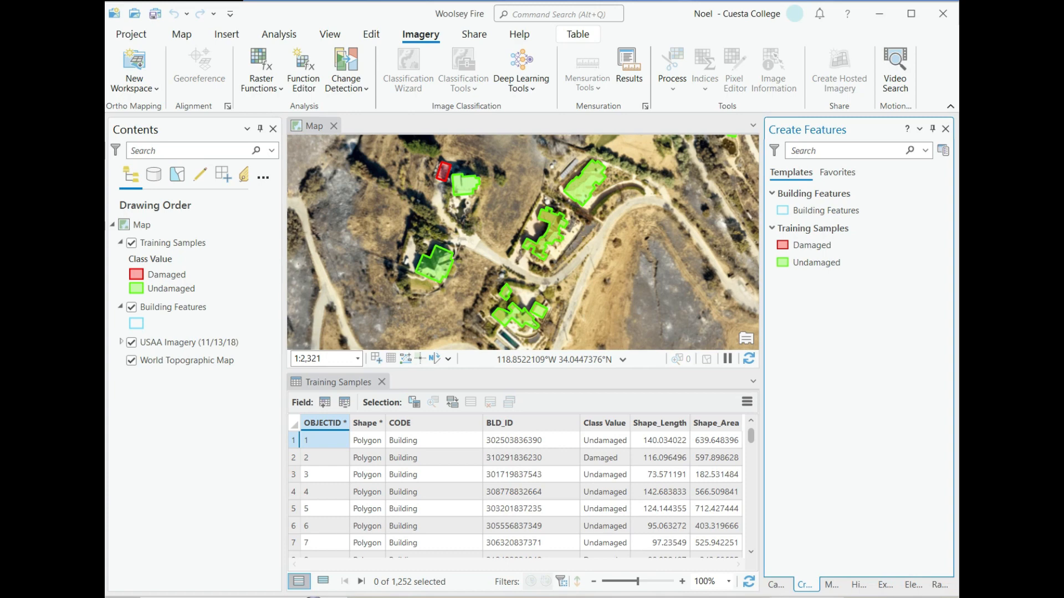
{"action": "left_click", "coordinate": [521, 78]}
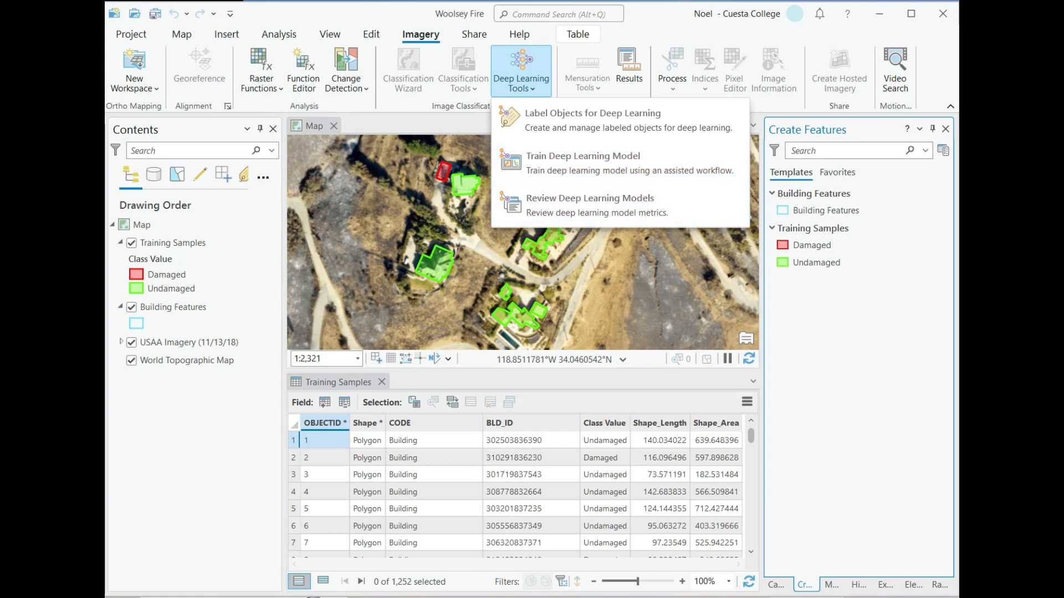
{"action": "key", "text": "Escape"}
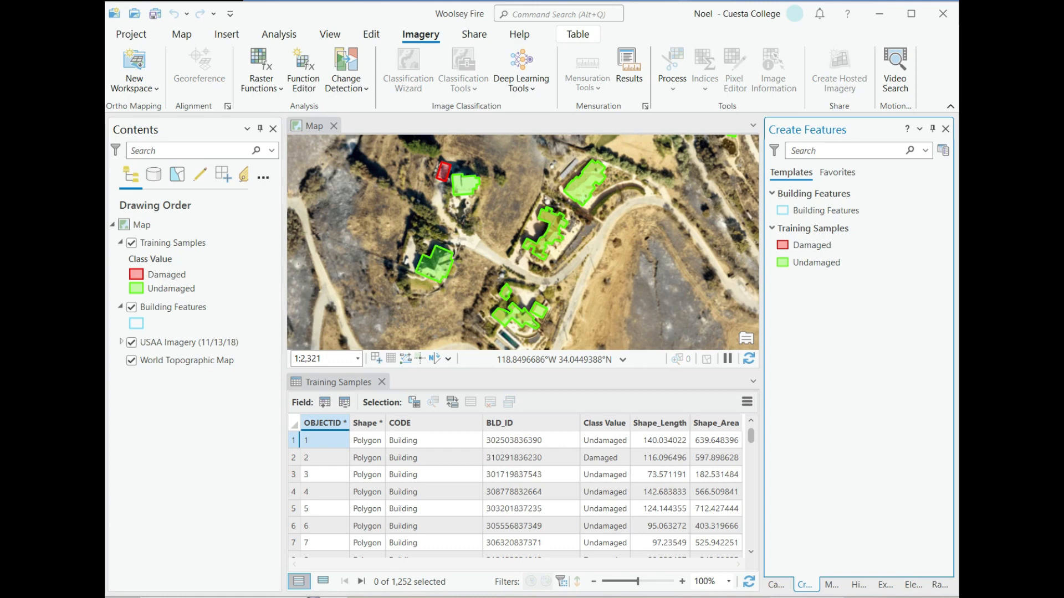
Hide the Training Samples layer, close the Create Features pane, and enlarge the map view.
{"action": "left_click", "coordinate": [132, 243]}
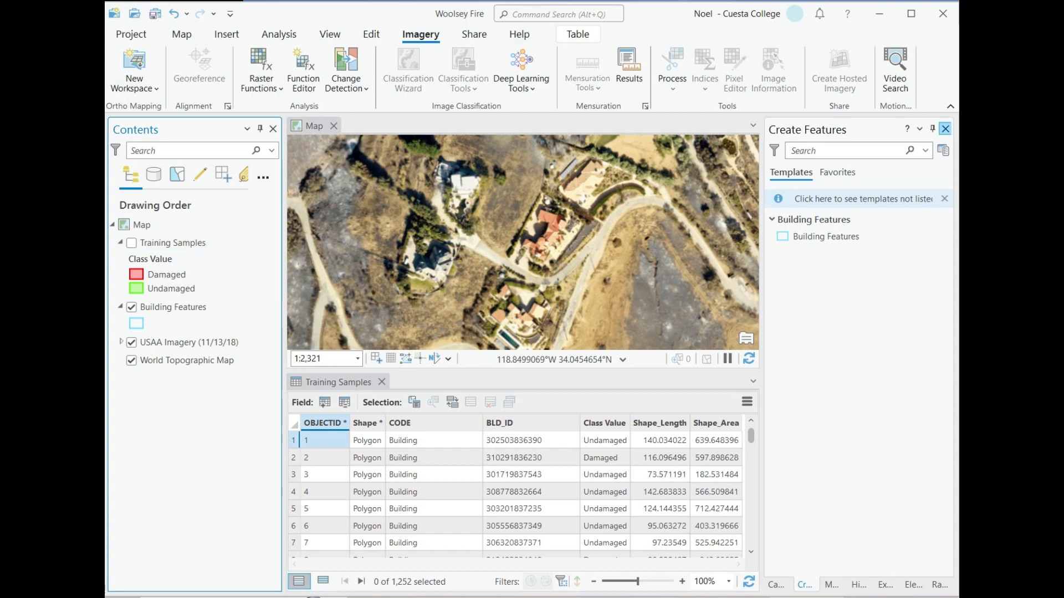
{"action": "left_click", "coordinate": [945, 128]}
{"action": "left_click", "coordinate": [946, 128]}
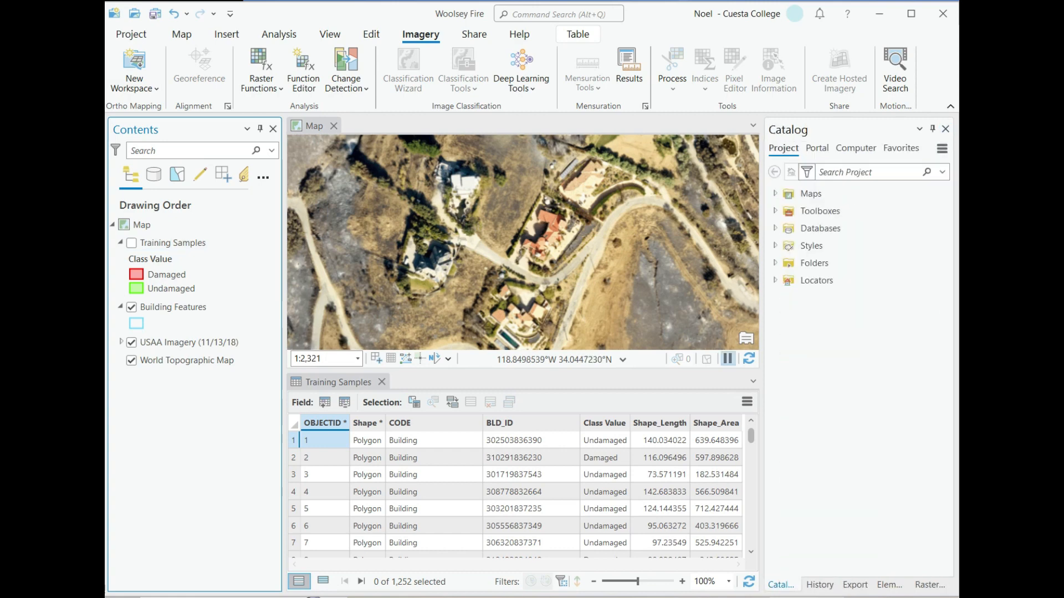
{"action": "left_click_drag", "start_coordinate": [761, 355], "coordinate": [823, 354]}
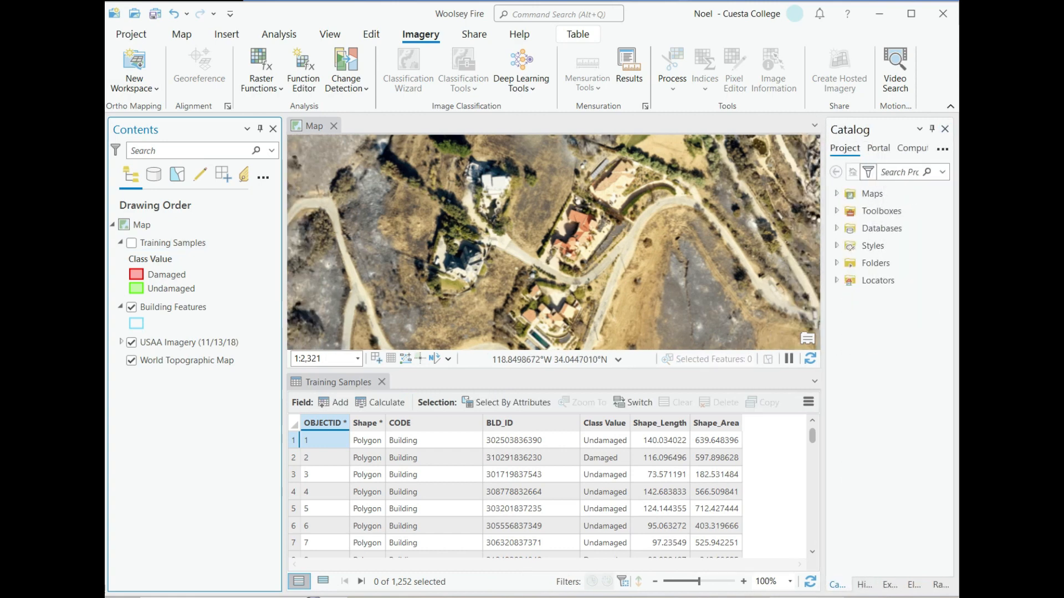
{"action": "left_click", "coordinate": [476, 365]}
{"action": "left_click_drag", "start_coordinate": [476, 370], "coordinate": [476, 415]}
Survey the post-fire imagery from the hillside homes down to the coastal neighborhoods.
{"action": "scroll", "coordinate": [527, 317], "scroll_direction": "down", "scroll_amount": 3}
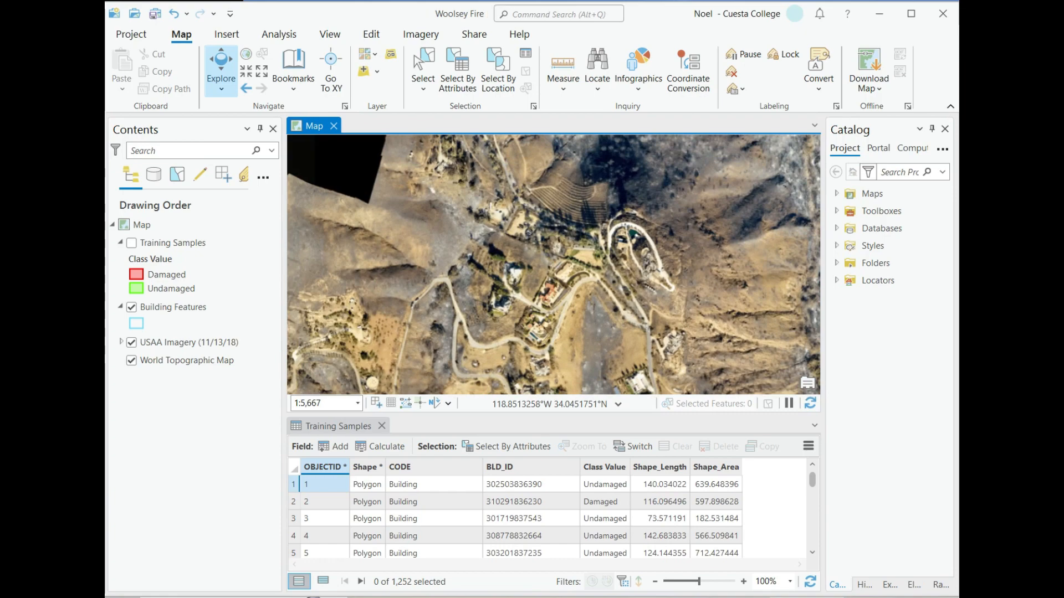
{"action": "scroll", "coordinate": [553, 265], "scroll_direction": "down", "scroll_amount": 3}
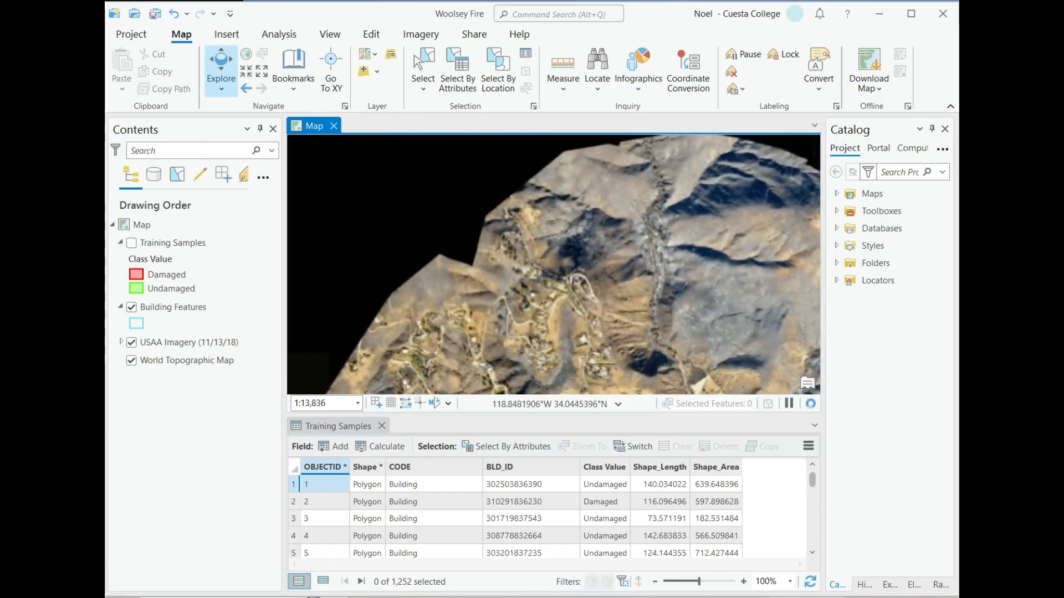
{"action": "left_click_drag", "start_coordinate": [653, 324], "coordinate": [565, 217]}
{"action": "left_click_drag", "start_coordinate": [601, 359], "coordinate": [549, 249]}
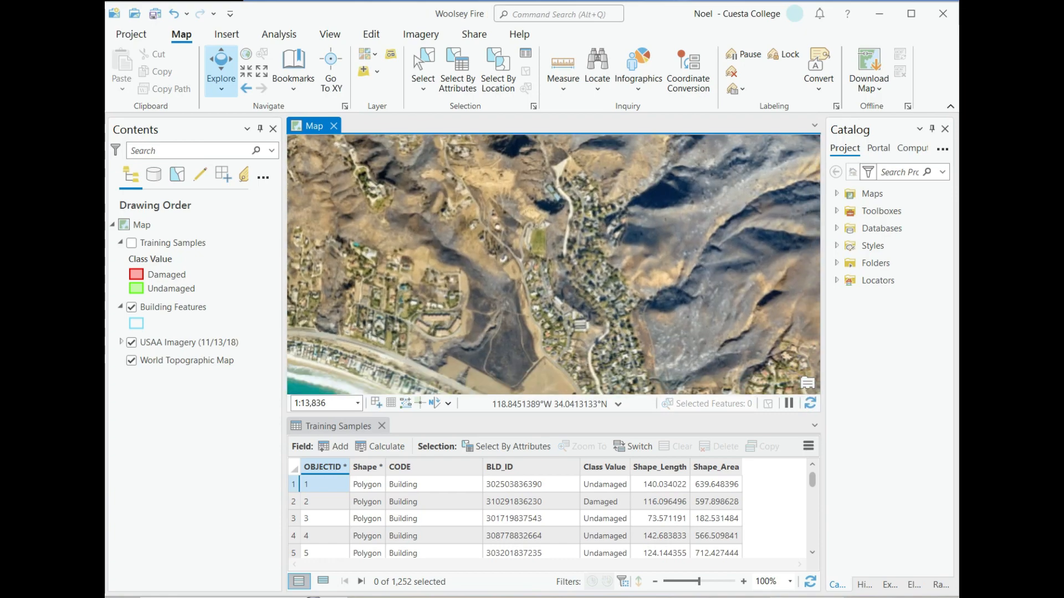
{"action": "left_click_drag", "start_coordinate": [523, 316], "coordinate": [548, 250]}
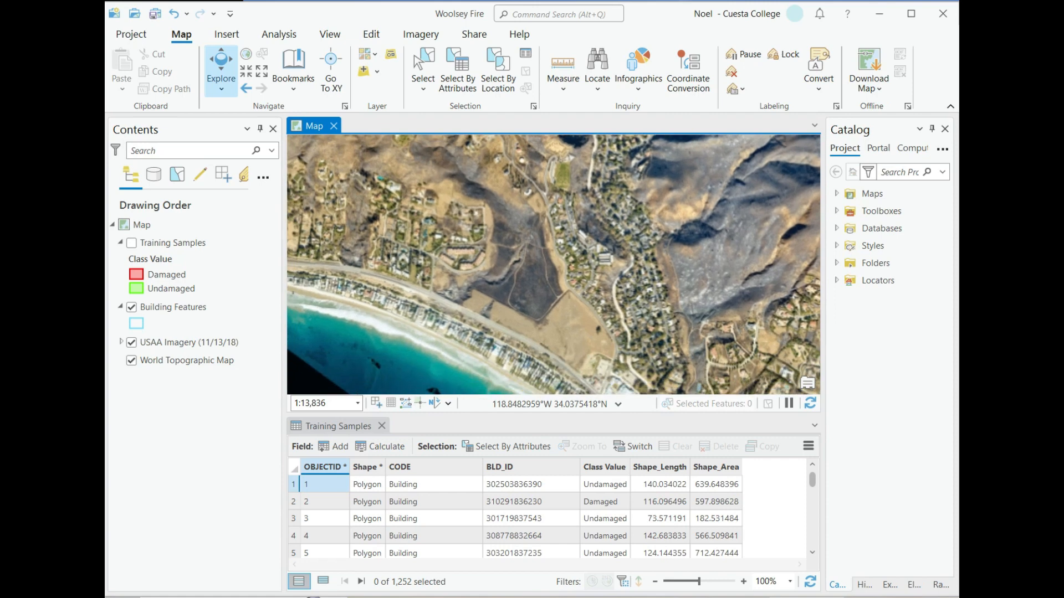
{"action": "left_click_drag", "start_coordinate": [668, 315], "coordinate": [557, 269]}
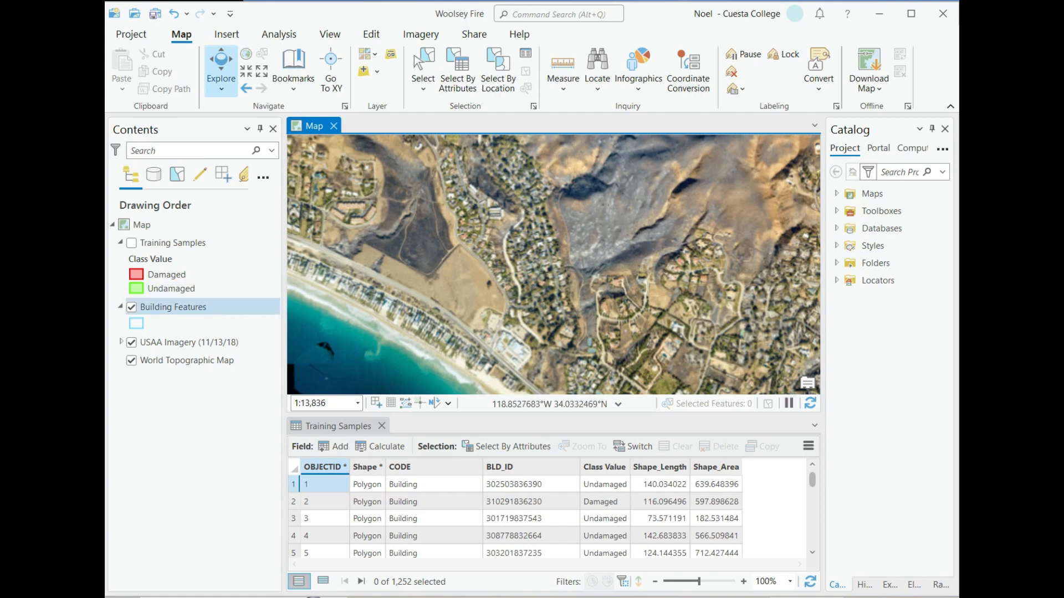
Zoom to the Building Features layer and set the map to the Inference Area bookmark.
{"action": "left_click", "coordinate": [172, 308]}
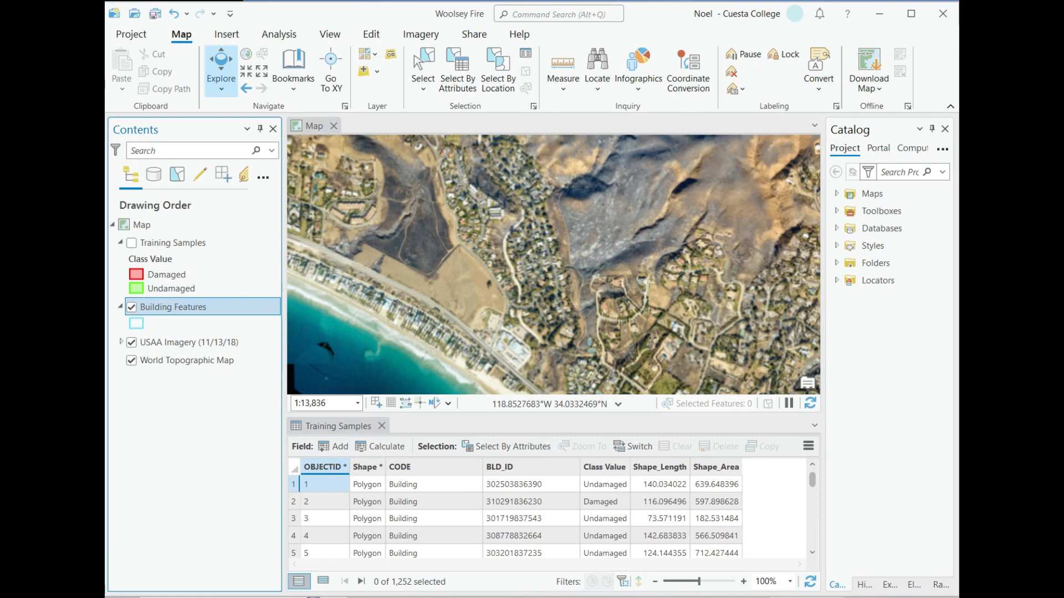
{"action": "right_click", "coordinate": [166, 307]}
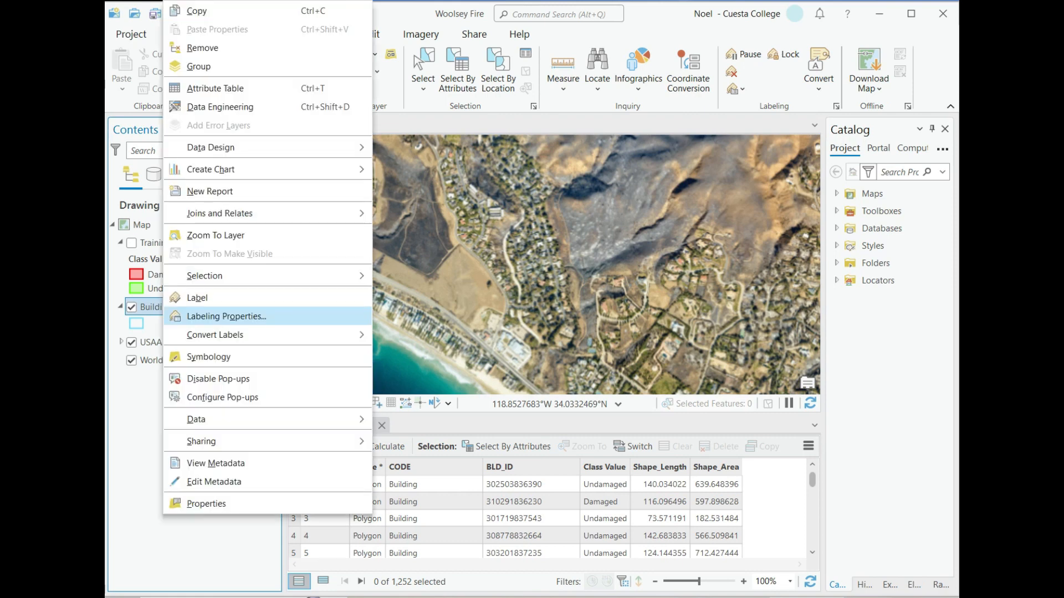
{"action": "left_click", "coordinate": [215, 235]}
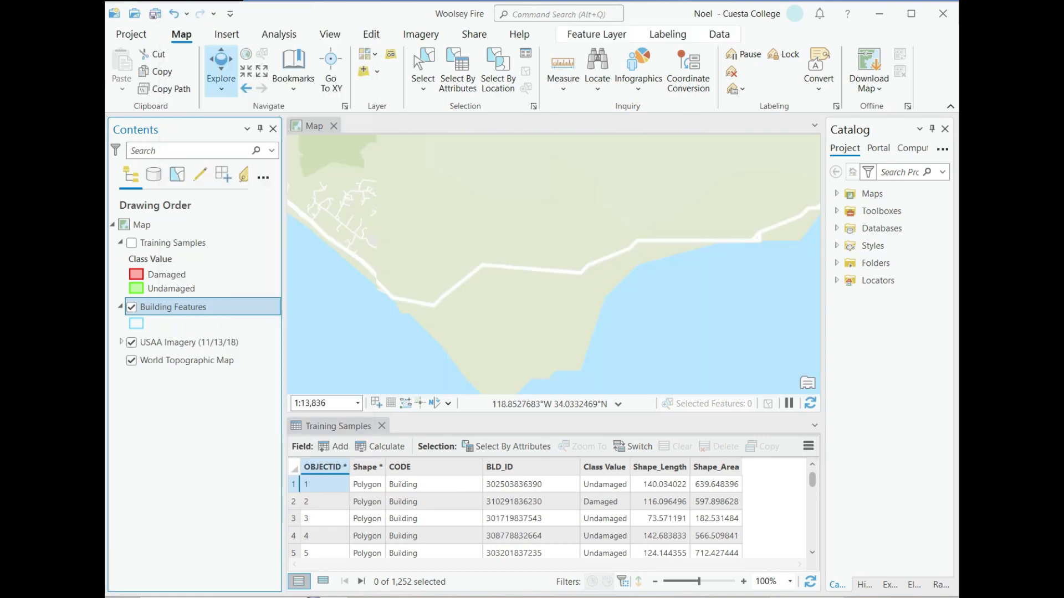
{"action": "scroll", "coordinate": [601, 307], "scroll_direction": "up", "scroll_amount": 4}
{"action": "left_click_drag", "start_coordinate": [601, 306], "coordinate": [802, 364]}
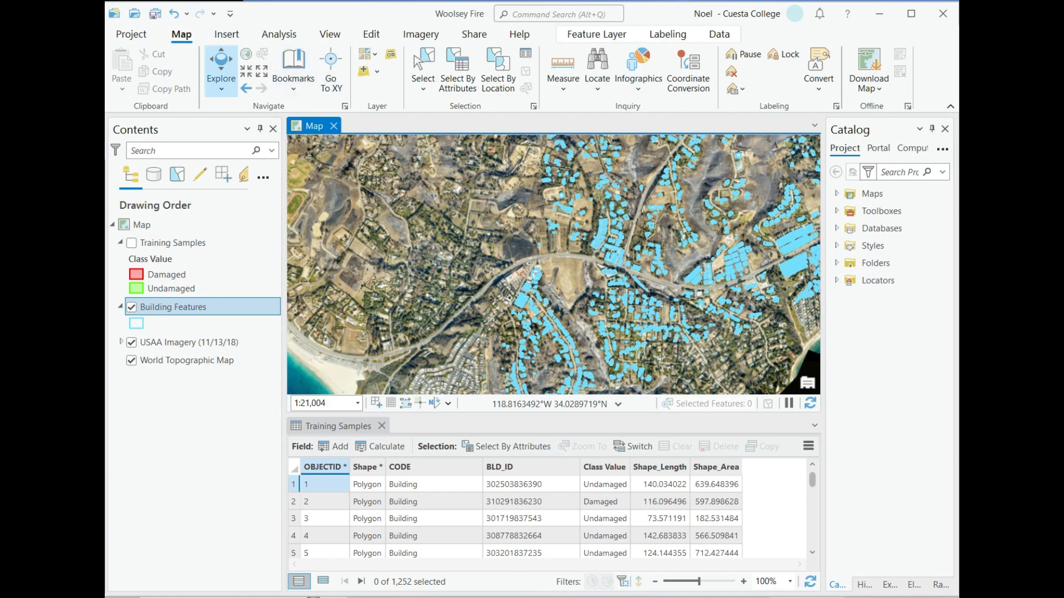
{"action": "left_click", "coordinate": [293, 69]}
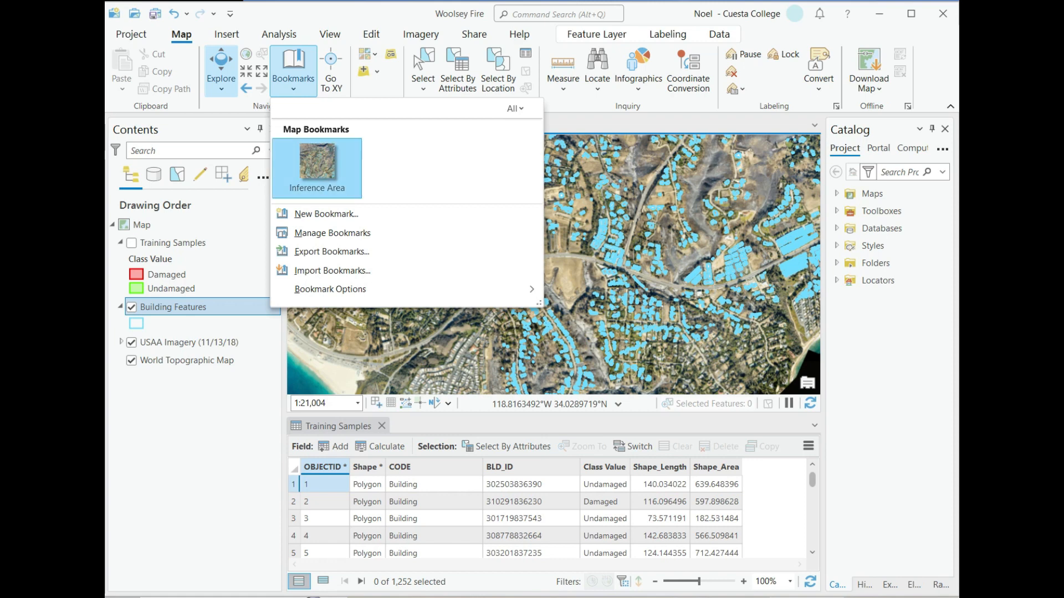
{"action": "left_click", "coordinate": [317, 162]}
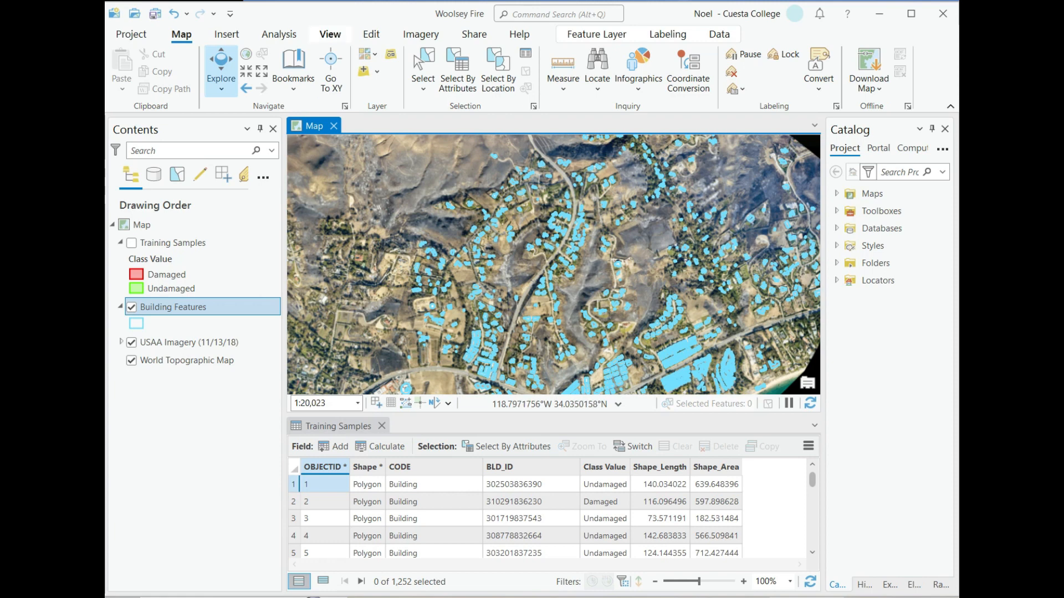
Find and open the Classify Objects Using Deep Learning geoprocessing tool, and widen its pane to show the parameters in full.
{"action": "left_click", "coordinate": [516, 14]}
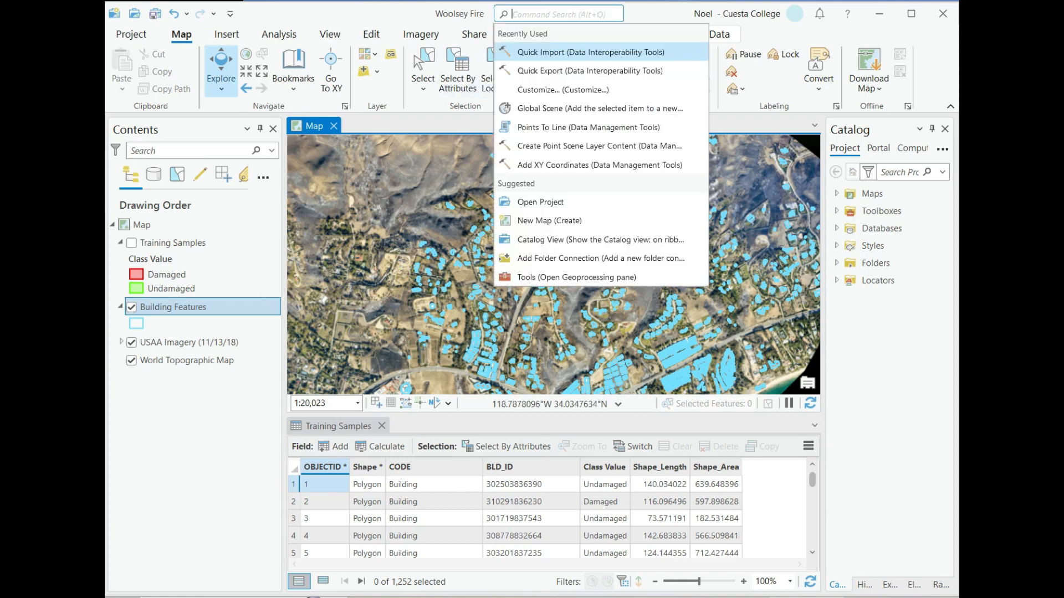
{"action": "type", "text": "classify ob"}
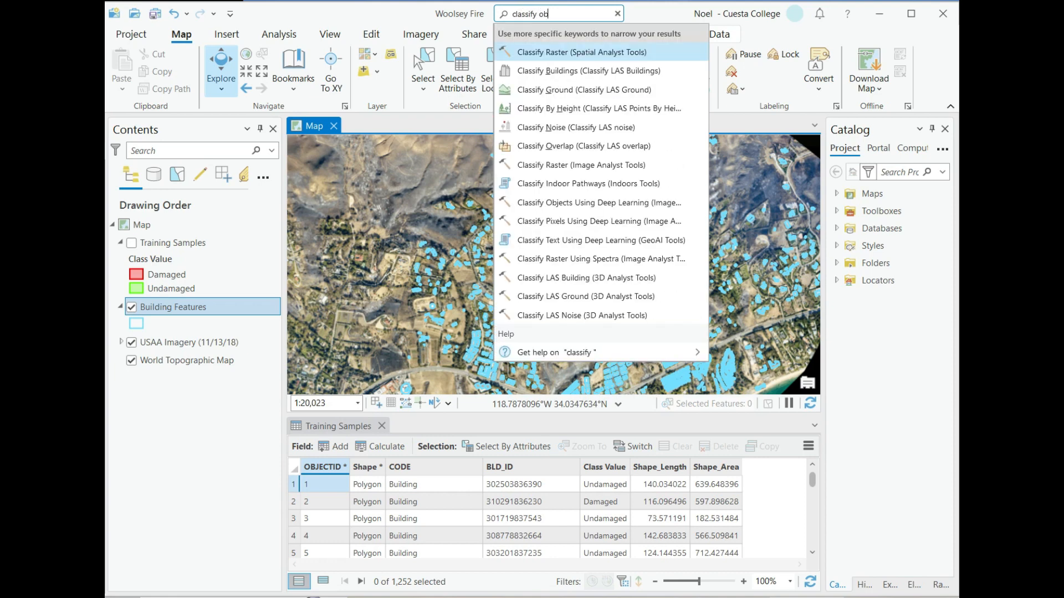
{"action": "type", "text": "jects using deep learning"}
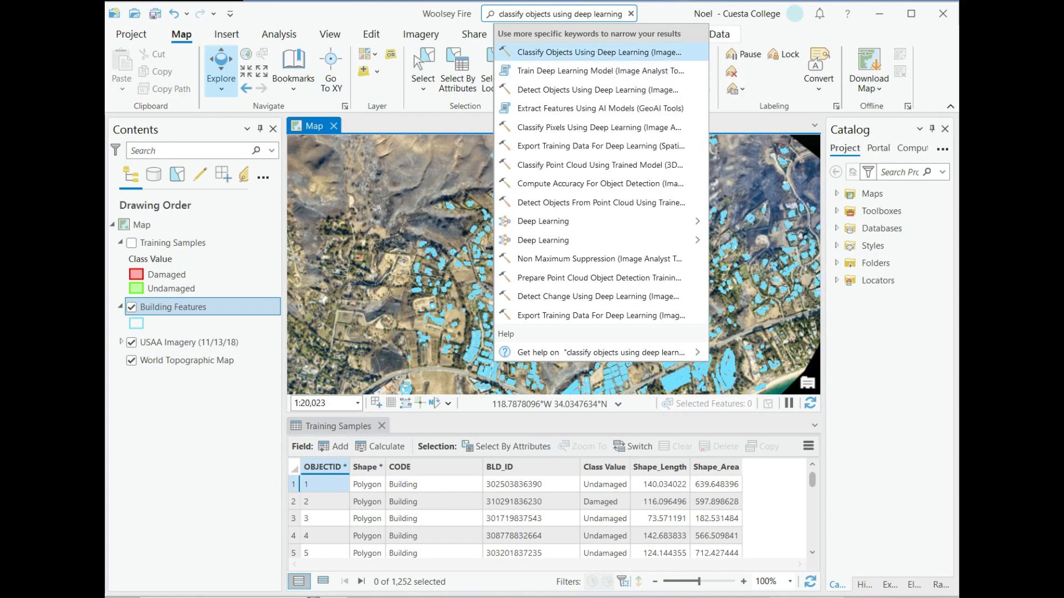
{"action": "key", "text": "Return"}
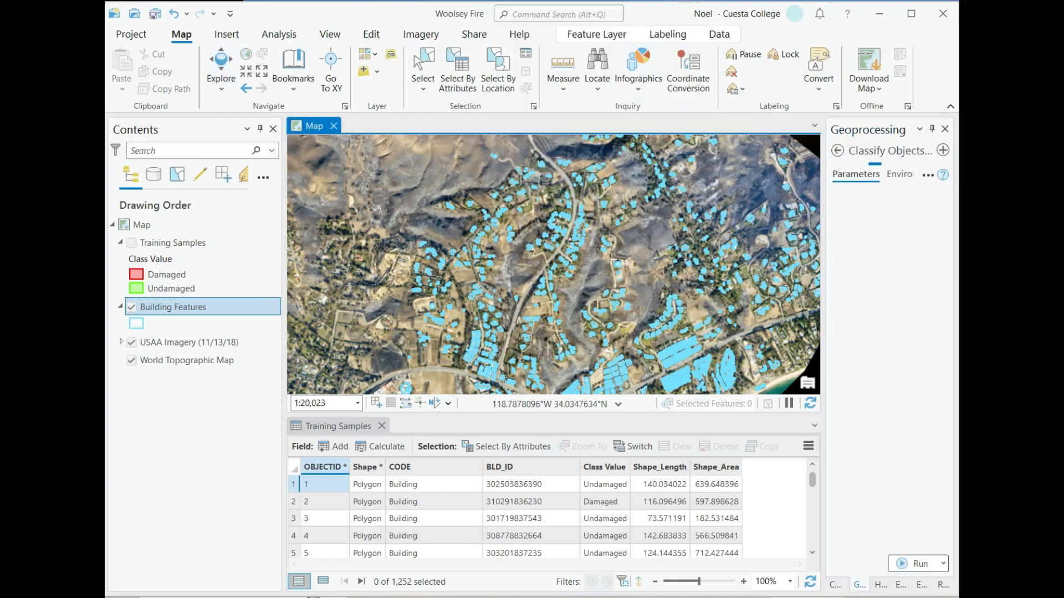
{"action": "left_click_drag", "start_coordinate": [823, 360], "coordinate": [767, 360]}
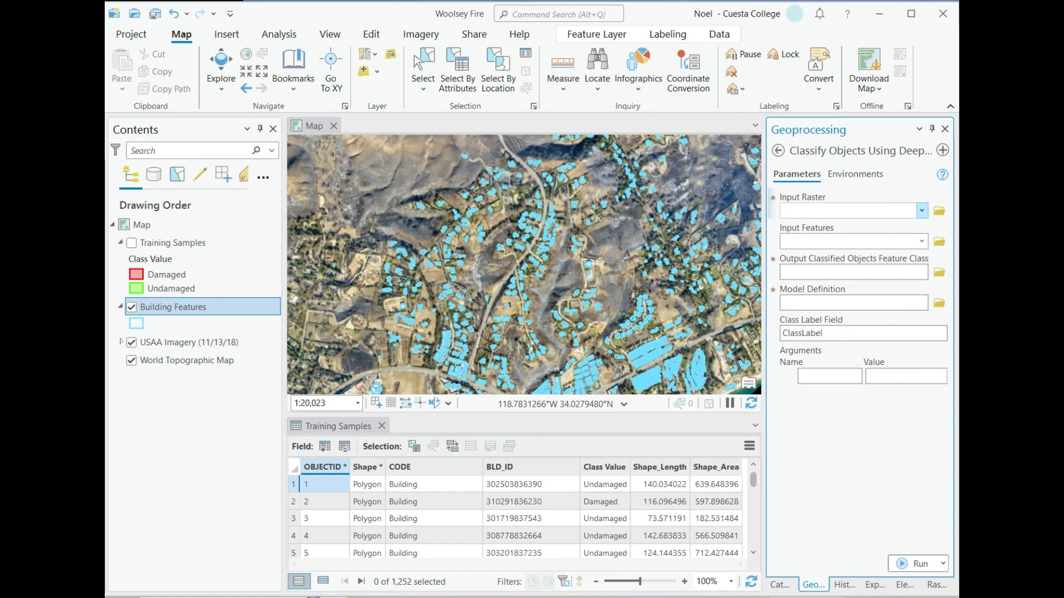
Set the tool's input raster to USAA Imagery (11/13/18) and its input features to Building Features.
{"action": "left_click", "coordinate": [921, 211]}
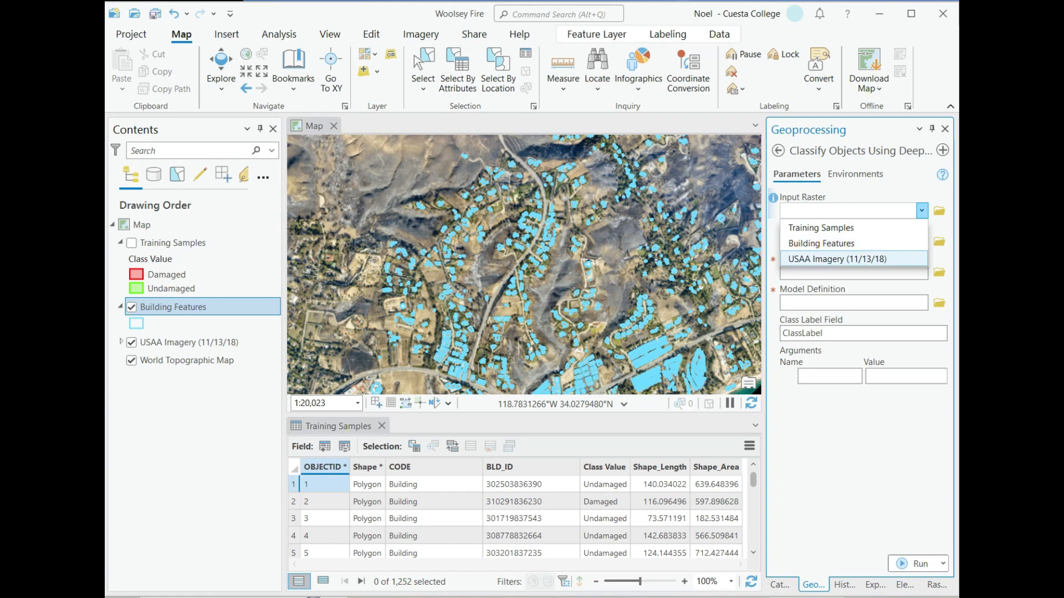
{"action": "key", "text": "Return"}
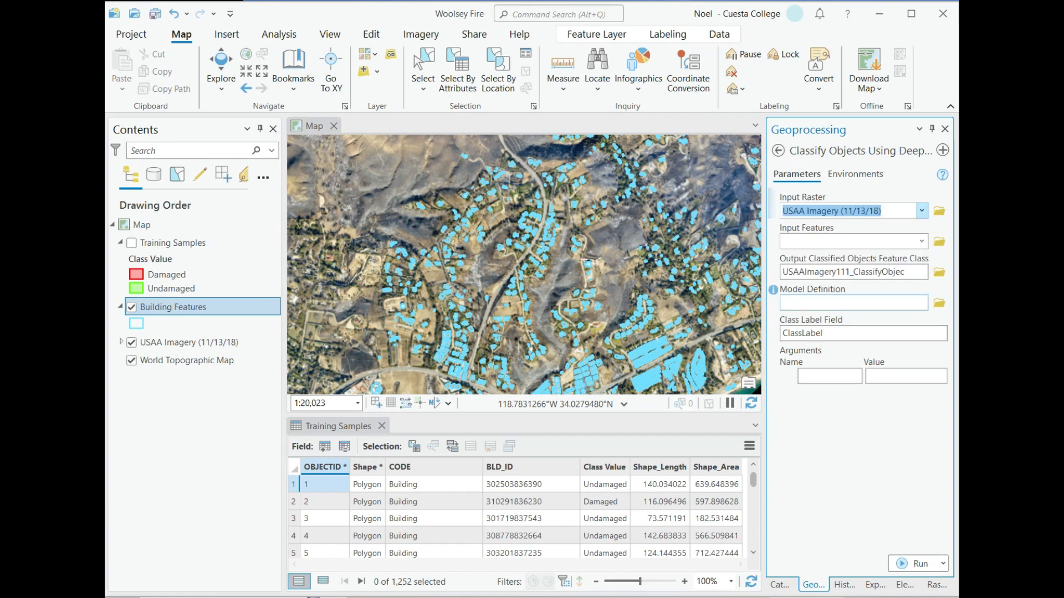
{"action": "left_click", "coordinate": [921, 241]}
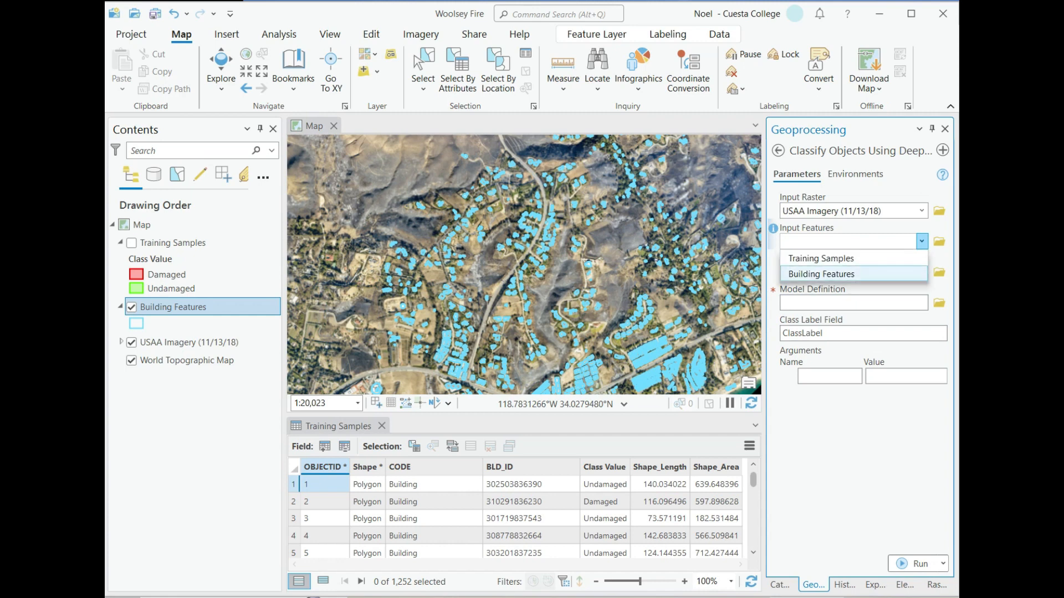
{"action": "key", "text": "Return"}
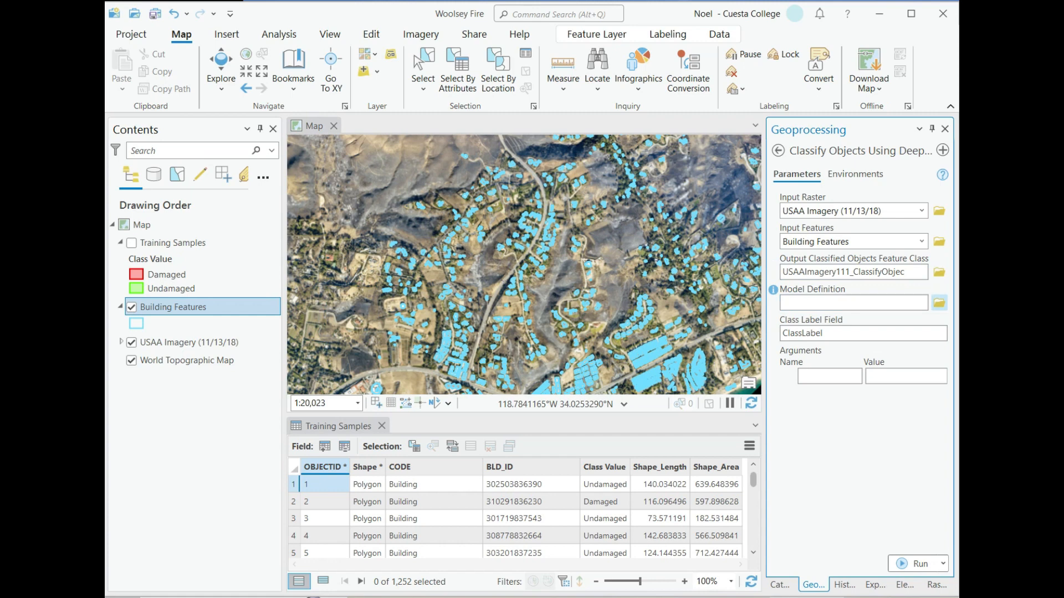
Load buildings_classify.dlpk from the buildings_classify folder in Provided Results as the tool's model definition.
{"action": "left_click", "coordinate": [939, 302]}
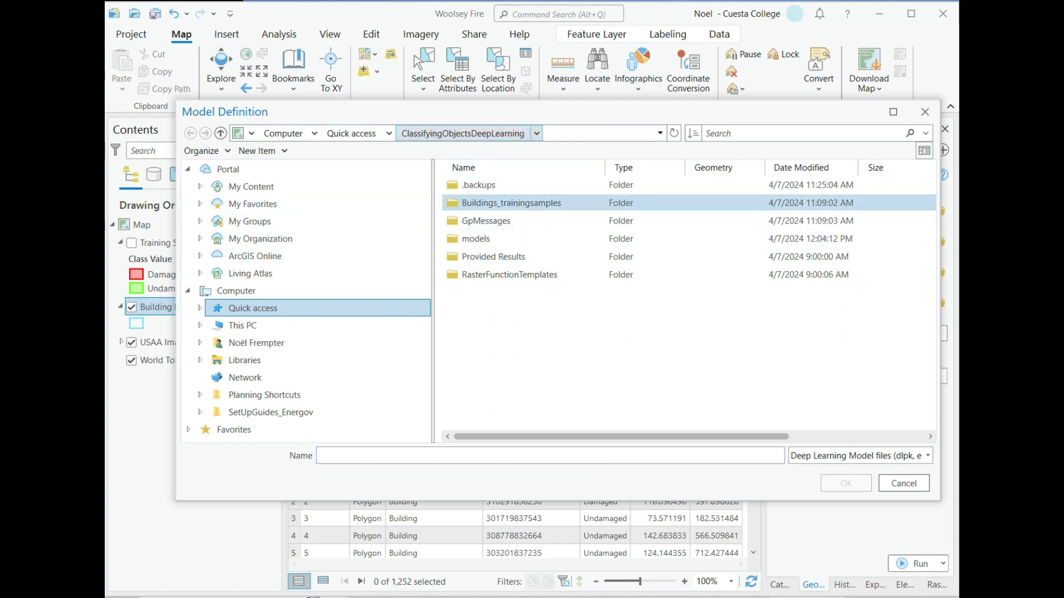
{"action": "double_click", "coordinate": [493, 256]}
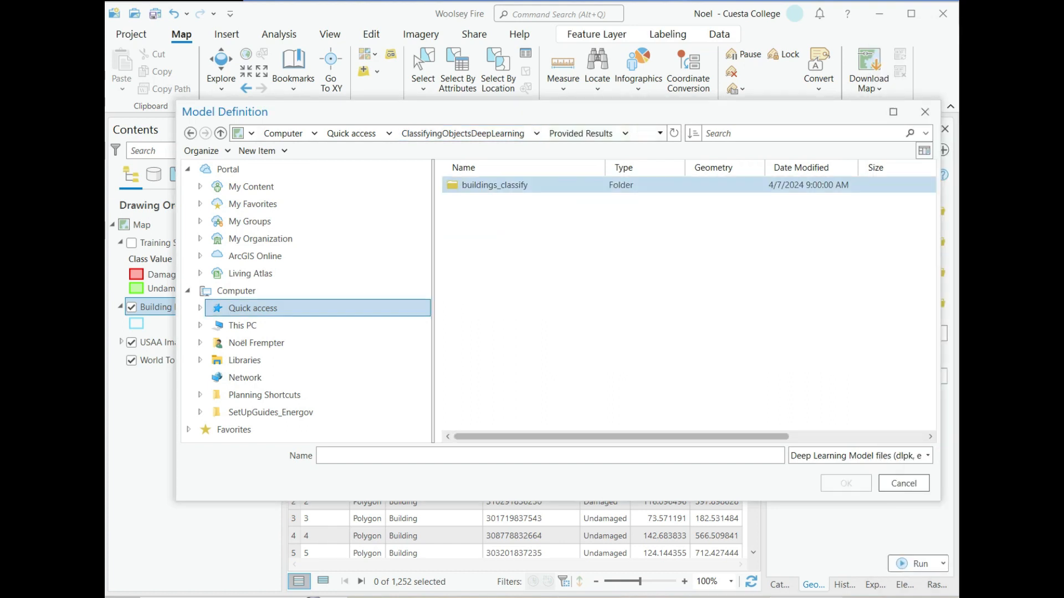
{"action": "double_click", "coordinate": [494, 185]}
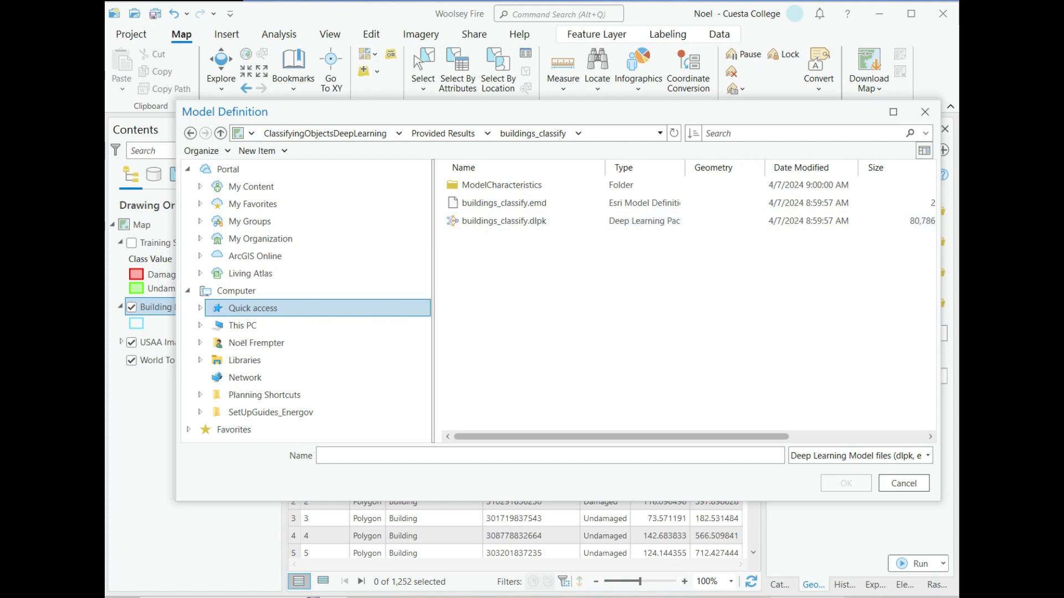
{"action": "left_click", "coordinate": [503, 221]}
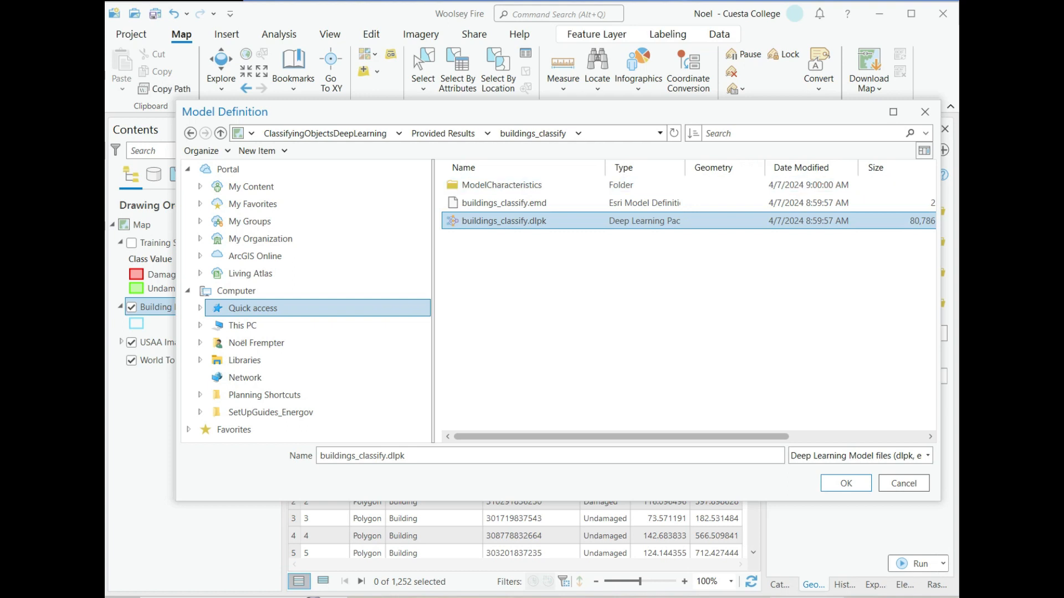
{"action": "left_click_drag", "start_coordinate": [685, 168], "coordinate": [706, 168]}
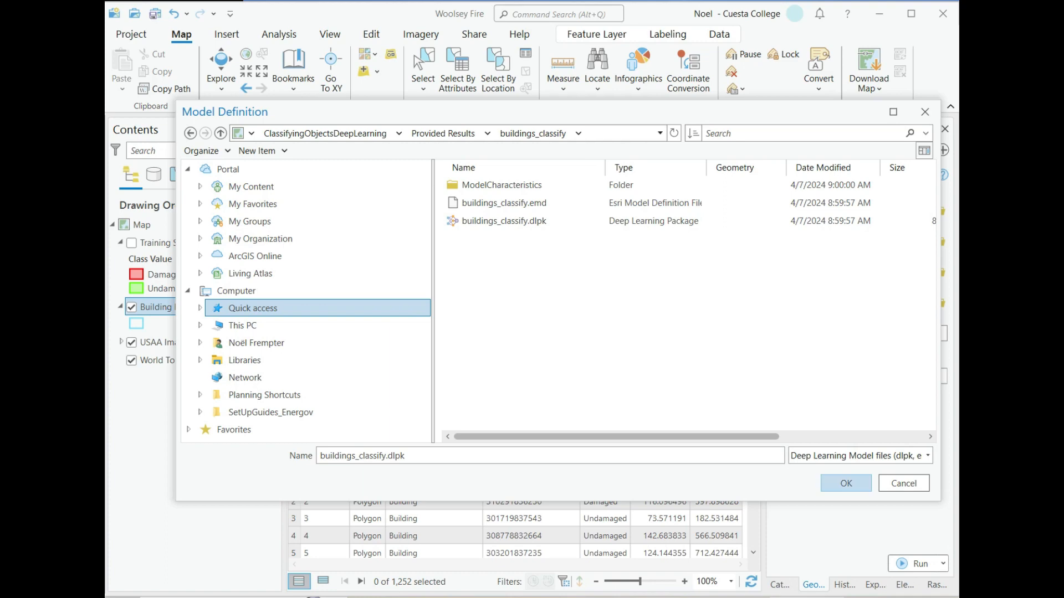
{"action": "left_click", "coordinate": [846, 483]}
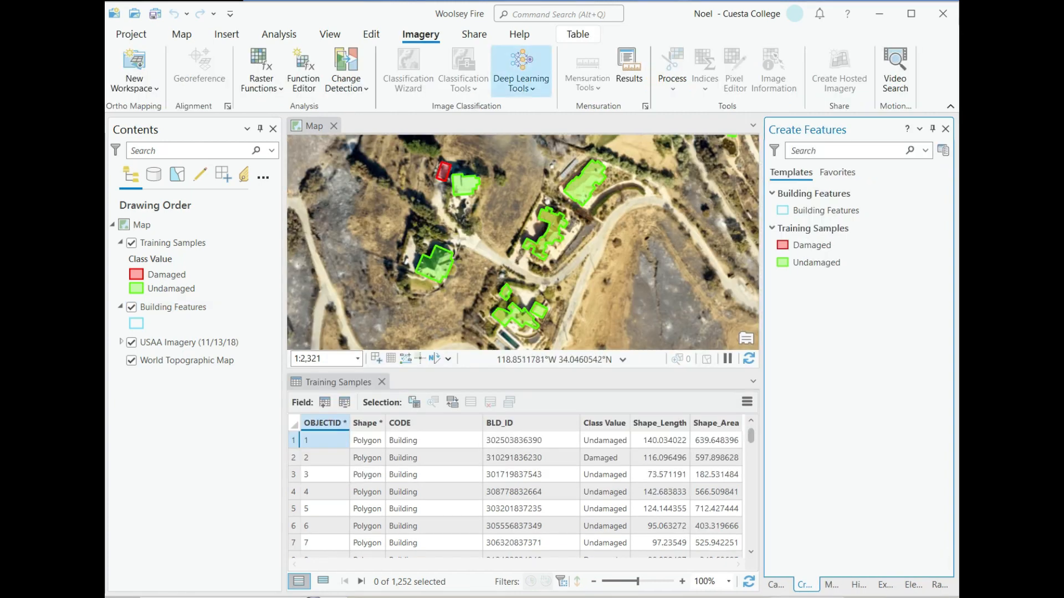
{"action": "left_click", "coordinate": [521, 78]}
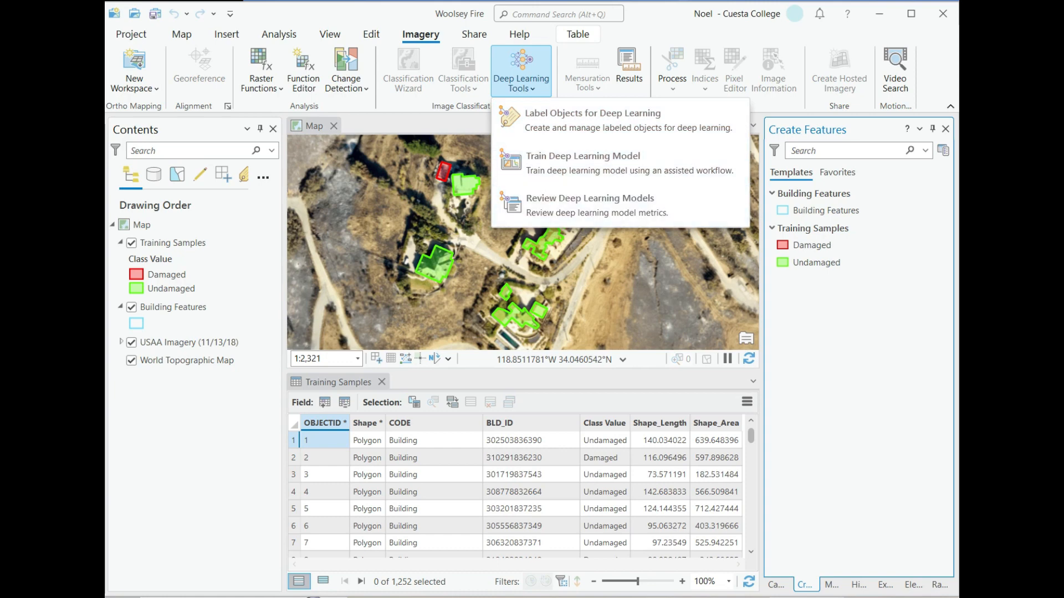
{"action": "key", "text": "Escape"}
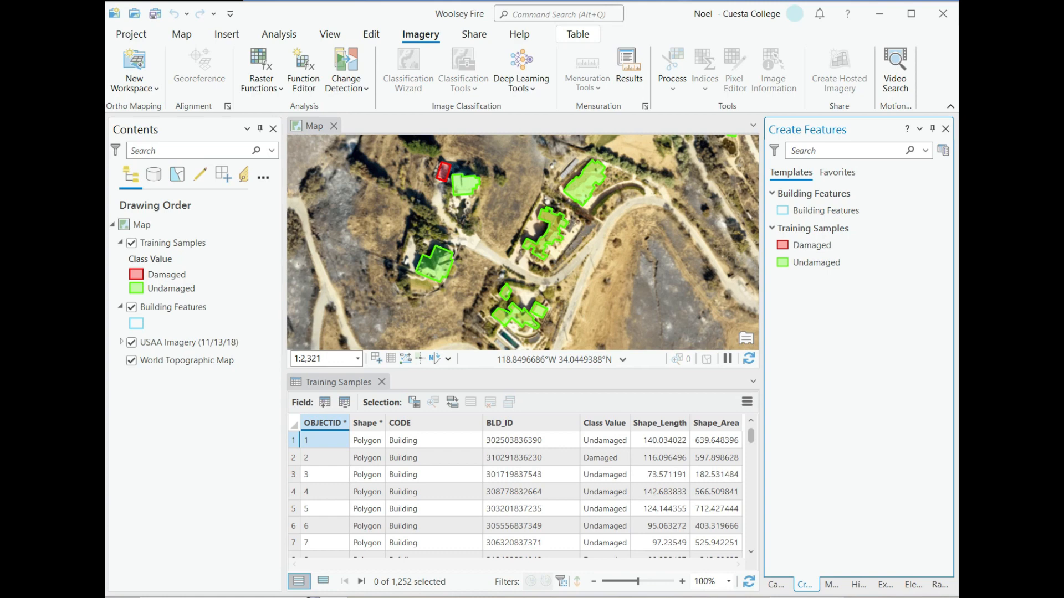
Hide the Training Samples layer, then close the Create Features pane and enlarge the map view.
{"action": "left_click", "coordinate": [131, 243]}
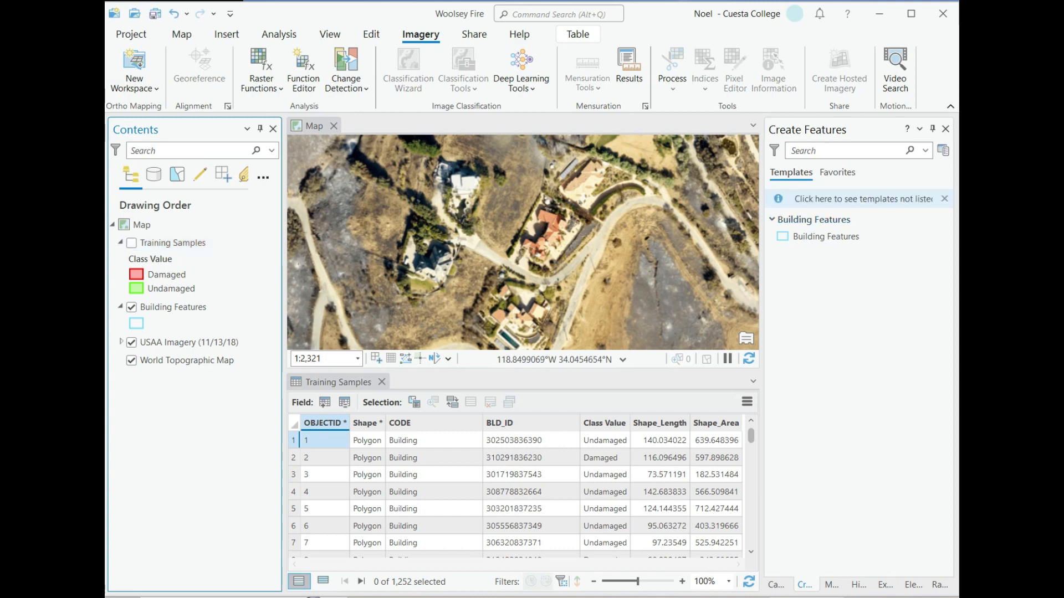
{"action": "left_click", "coordinate": [945, 128]}
{"action": "left_click", "coordinate": [946, 128]}
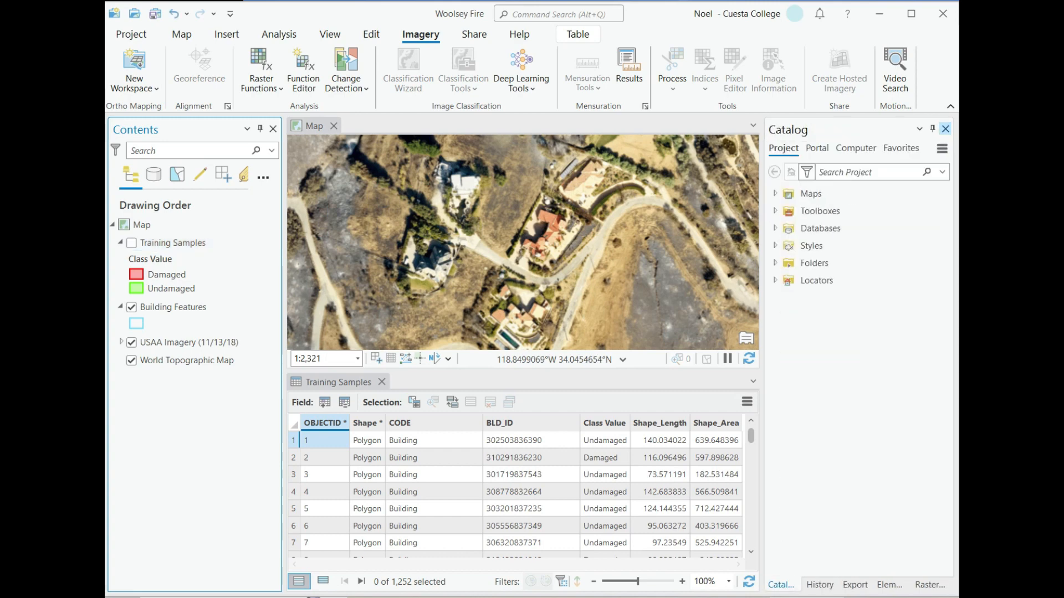
{"action": "left_click_drag", "start_coordinate": [762, 354], "coordinate": [823, 354]}
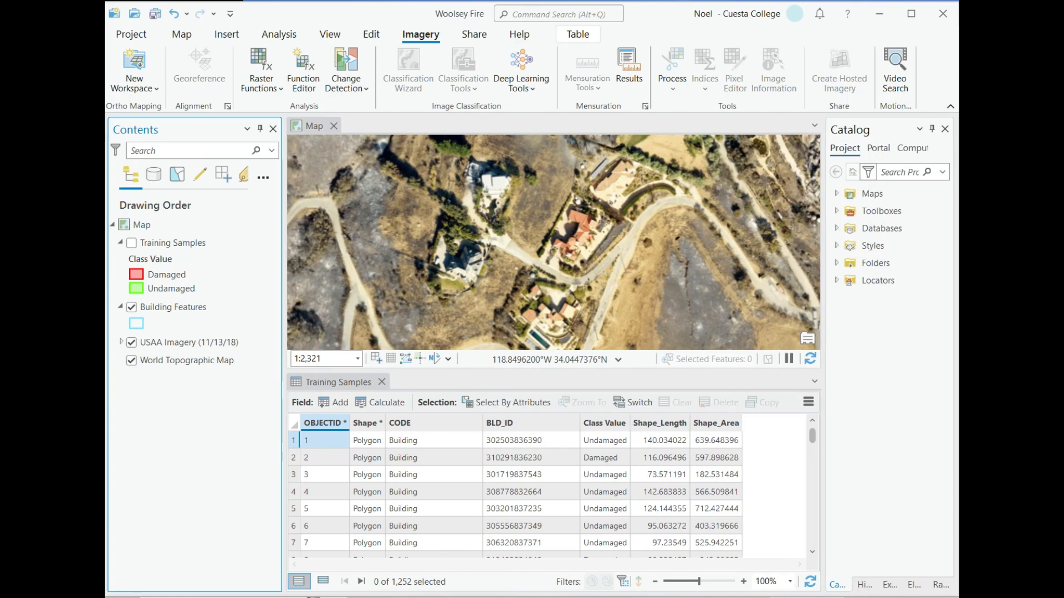
{"action": "left_click", "coordinate": [582, 362]}
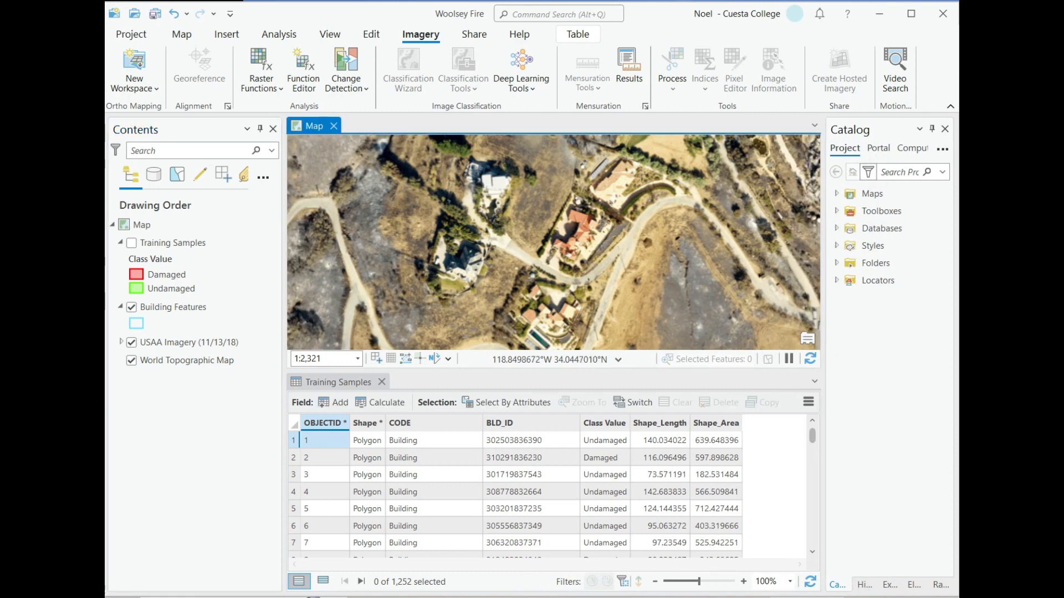
{"action": "left_click_drag", "start_coordinate": [581, 371], "coordinate": [582, 415]}
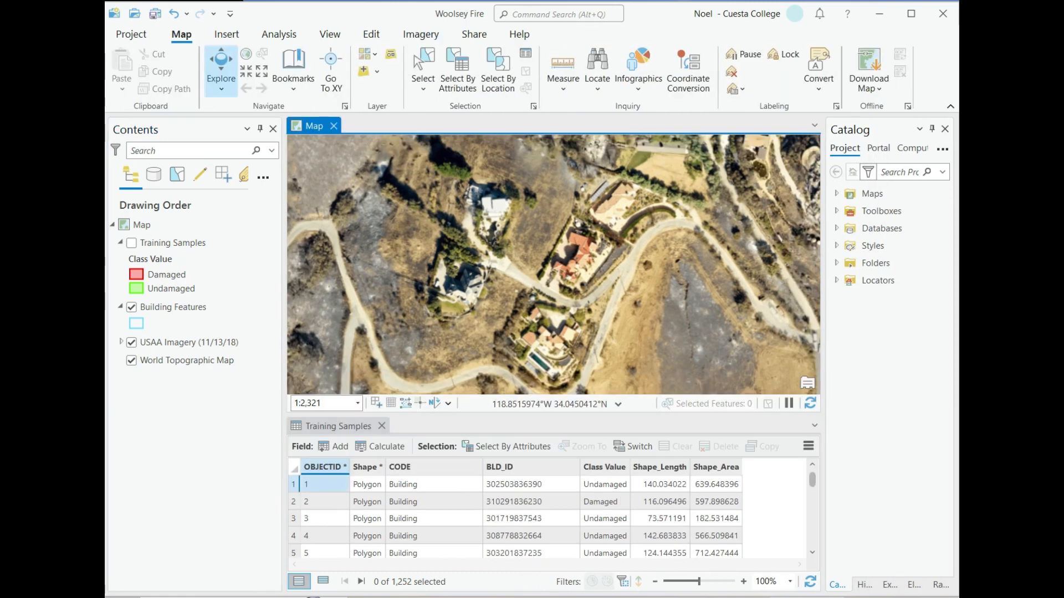
Examine the post-fire imagery from the hillside homes down to the burned areas and neighborhoods along the coast.
{"action": "scroll", "coordinate": [532, 318], "scroll_direction": "down", "scroll_amount": 2}
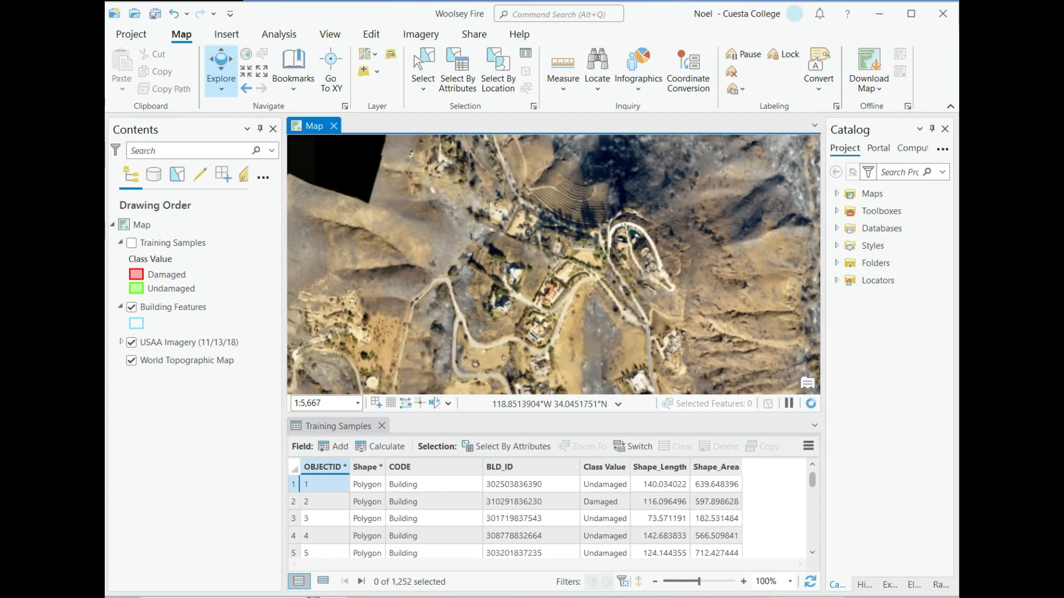
{"action": "scroll", "coordinate": [532, 310], "scroll_direction": "down", "scroll_amount": 2}
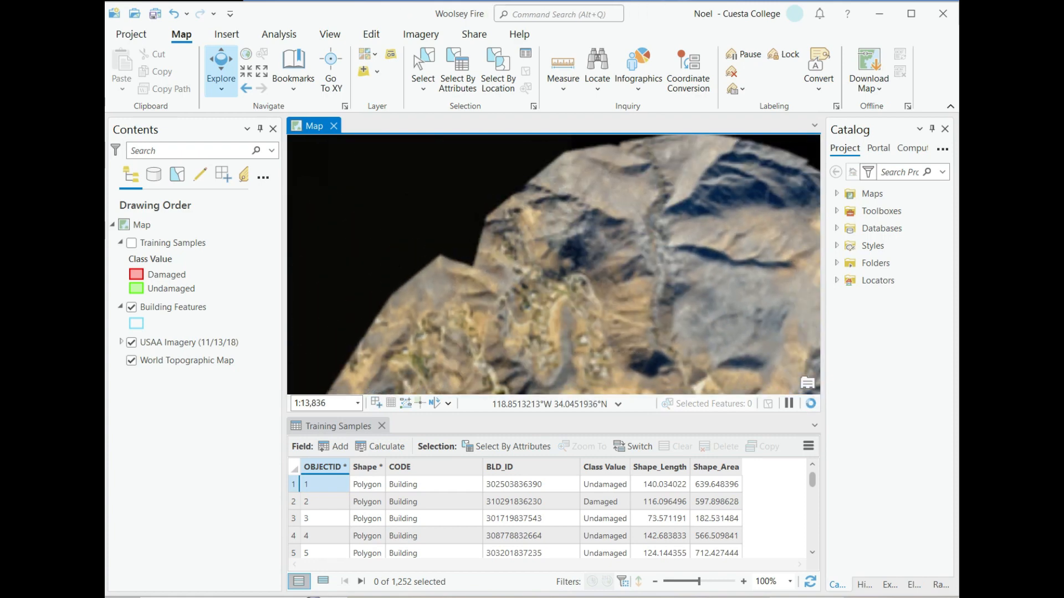
{"action": "left_click_drag", "start_coordinate": [532, 310], "coordinate": [460, 218]}
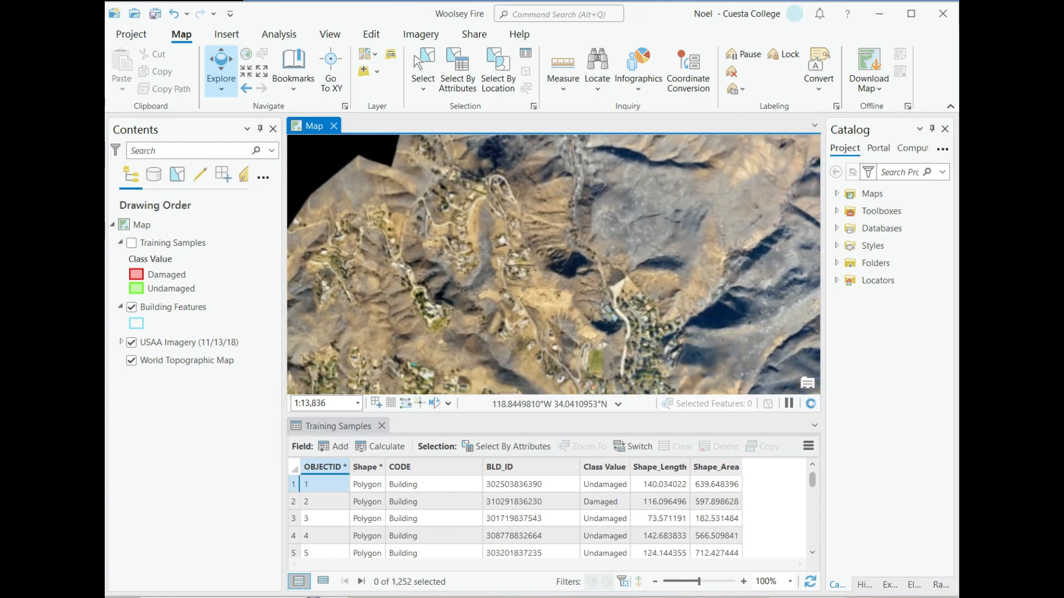
{"action": "left_click_drag", "start_coordinate": [517, 319], "coordinate": [449, 194]}
{"action": "left_click_drag", "start_coordinate": [455, 265], "coordinate": [479, 200]}
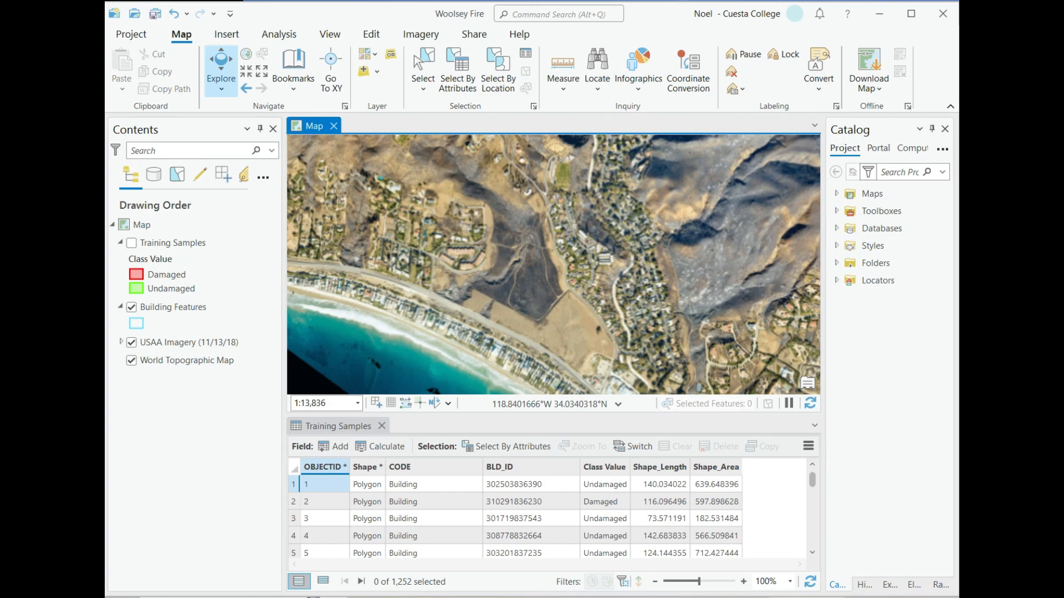
{"action": "left_click_drag", "start_coordinate": [620, 320], "coordinate": [511, 275]}
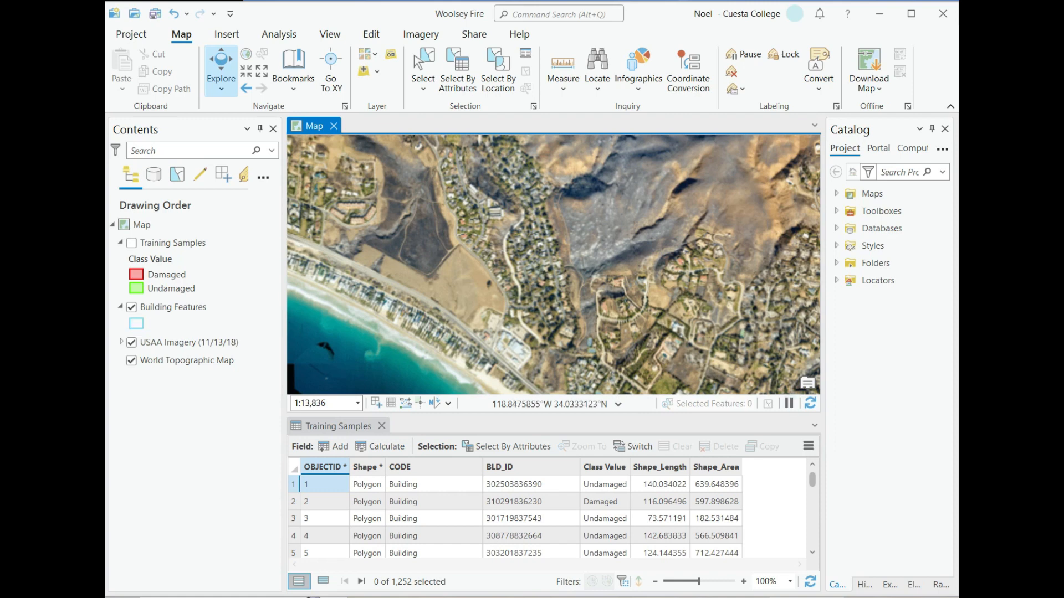
Zoom to the extent of the Building Features layer and bring the map to the Inference Area bookmark.
{"action": "left_click", "coordinate": [173, 307]}
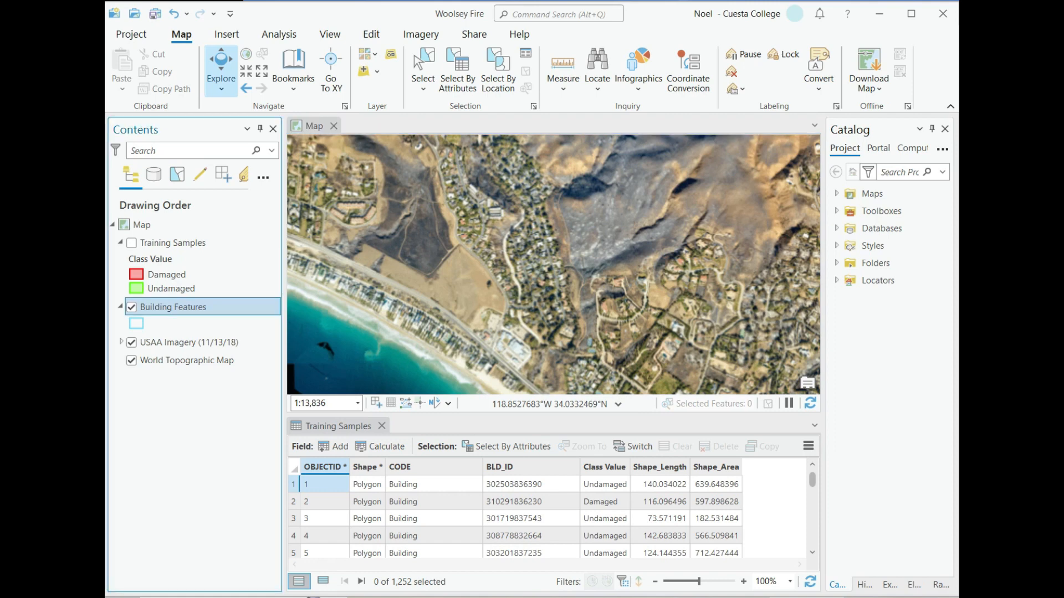
{"action": "right_click", "coordinate": [164, 307]}
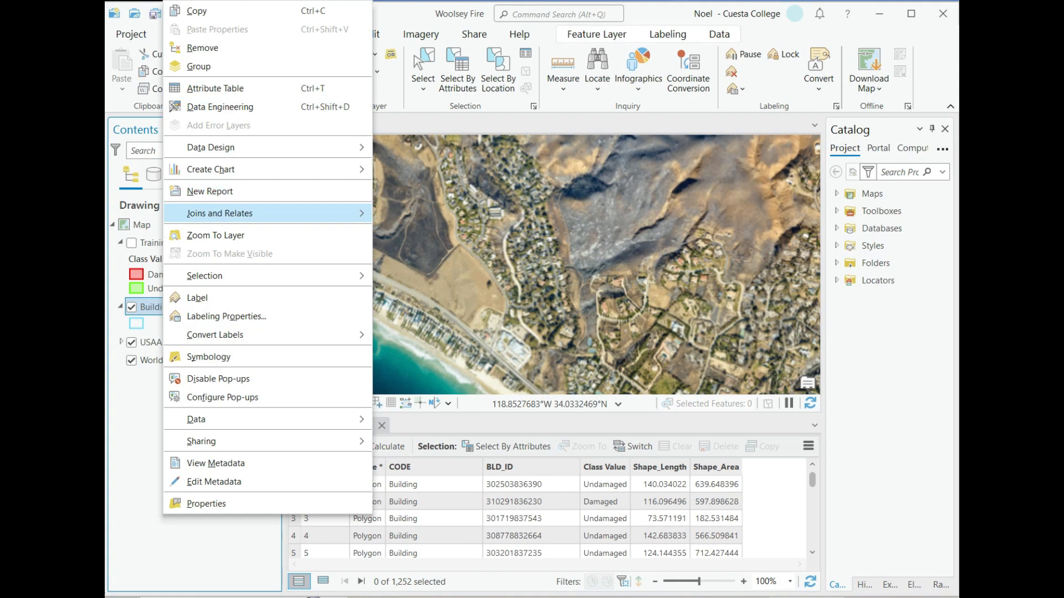
{"action": "left_click", "coordinate": [216, 235]}
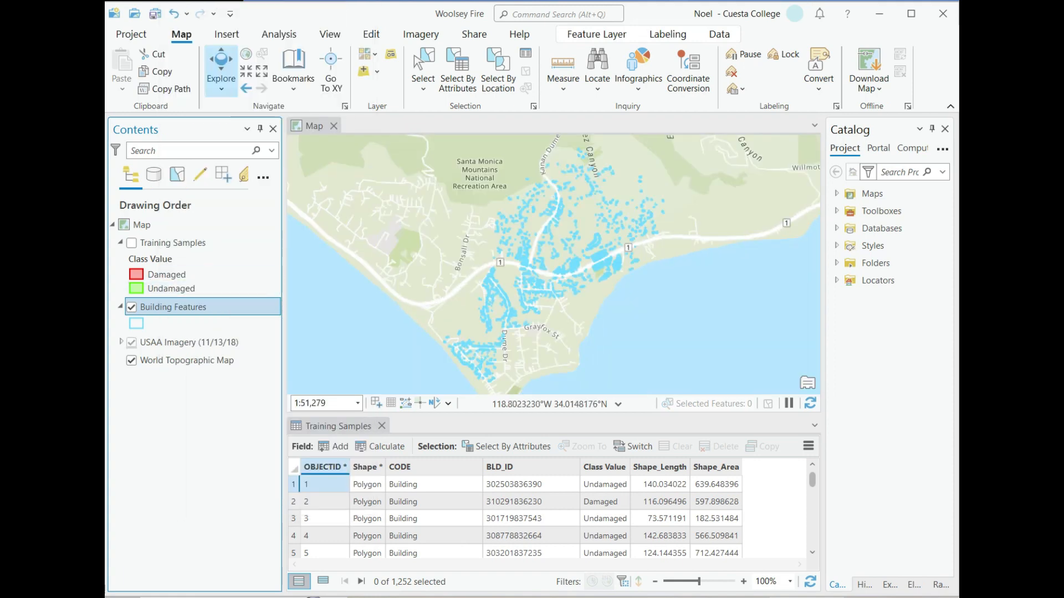
{"action": "scroll", "coordinate": [602, 308], "scroll_direction": "up", "scroll_amount": 4}
{"action": "left_click_drag", "start_coordinate": [434, 198], "coordinate": [635, 257]}
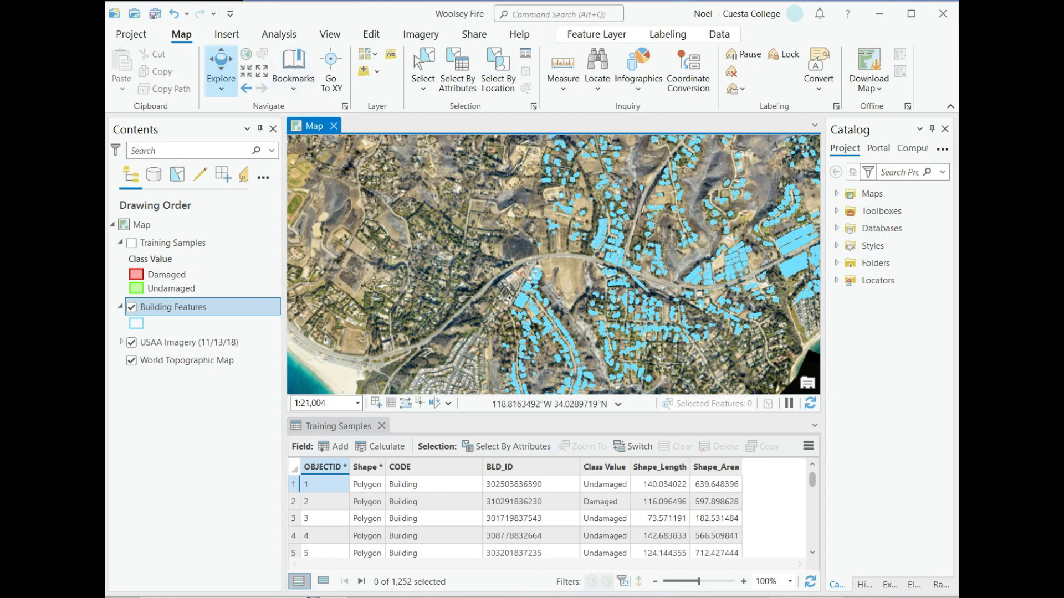
{"action": "left_click", "coordinate": [293, 72]}
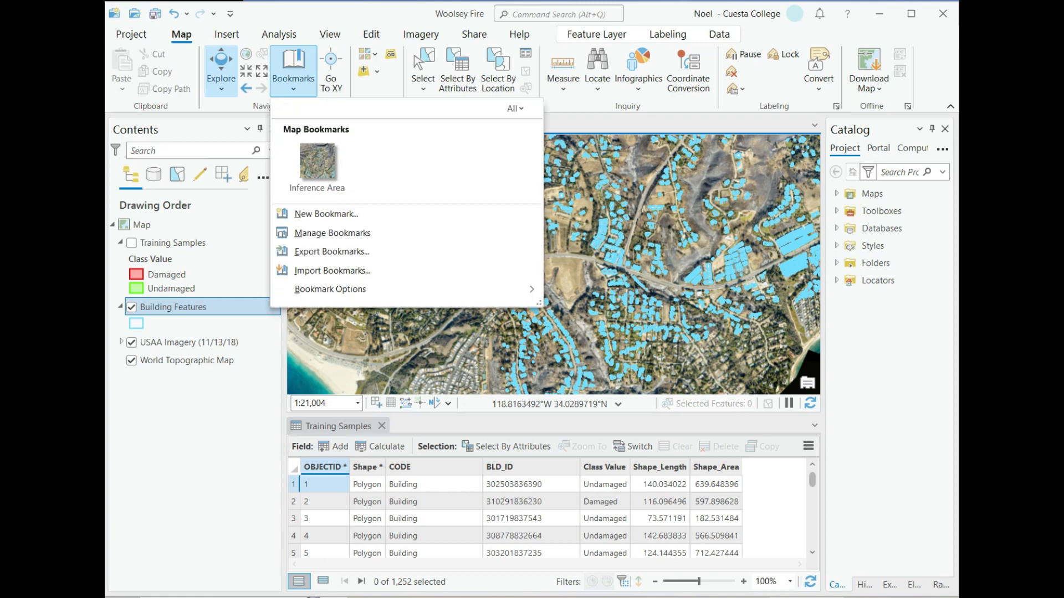
{"action": "left_click", "coordinate": [317, 164]}
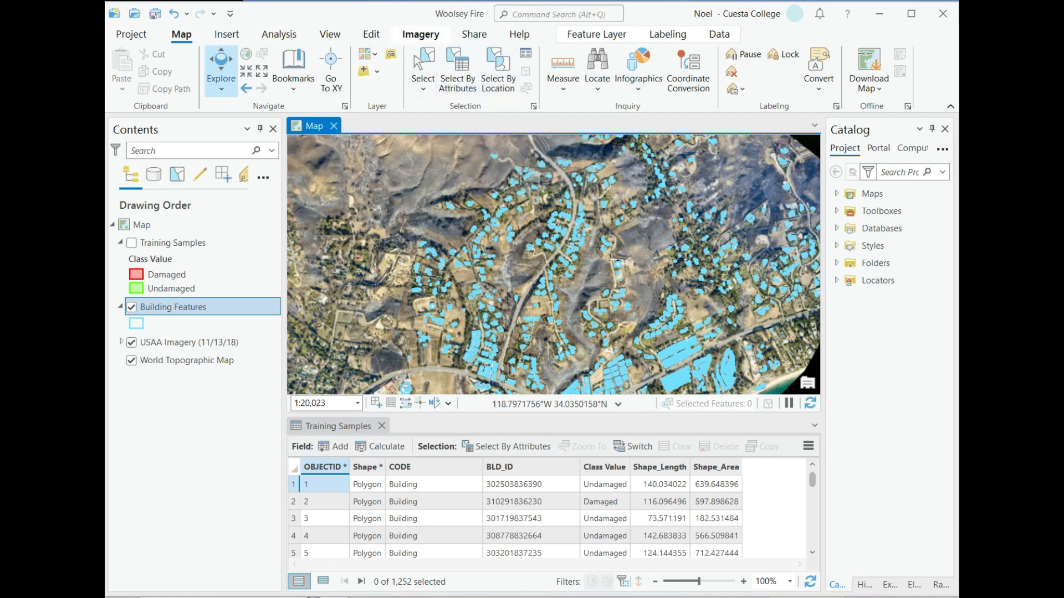
Search for the Classify Objects Using Deep Learning tool and open it.
{"action": "left_click", "coordinate": [421, 34]}
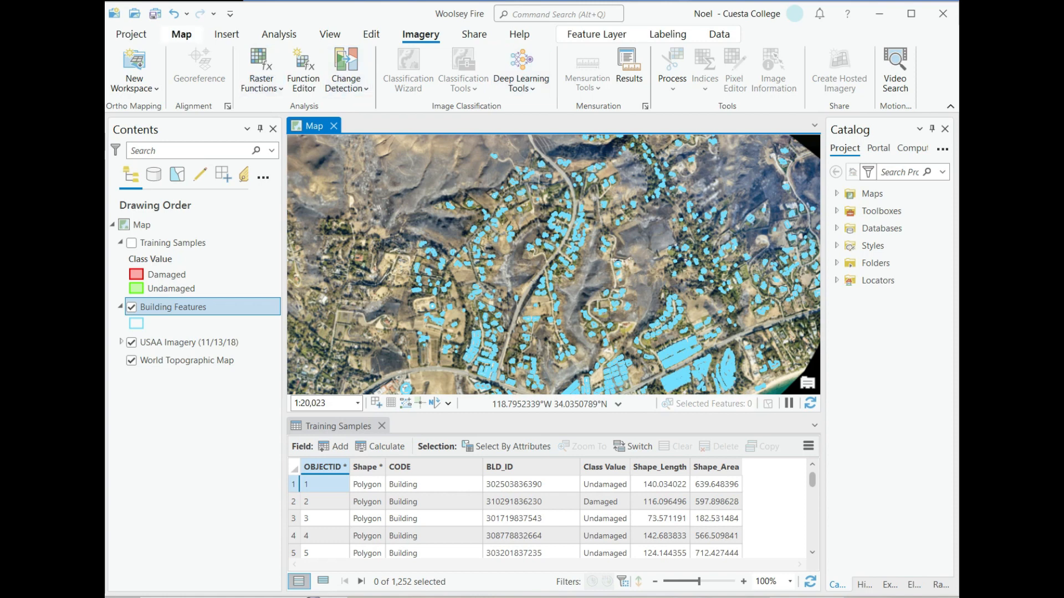
{"action": "left_click", "coordinate": [181, 34]}
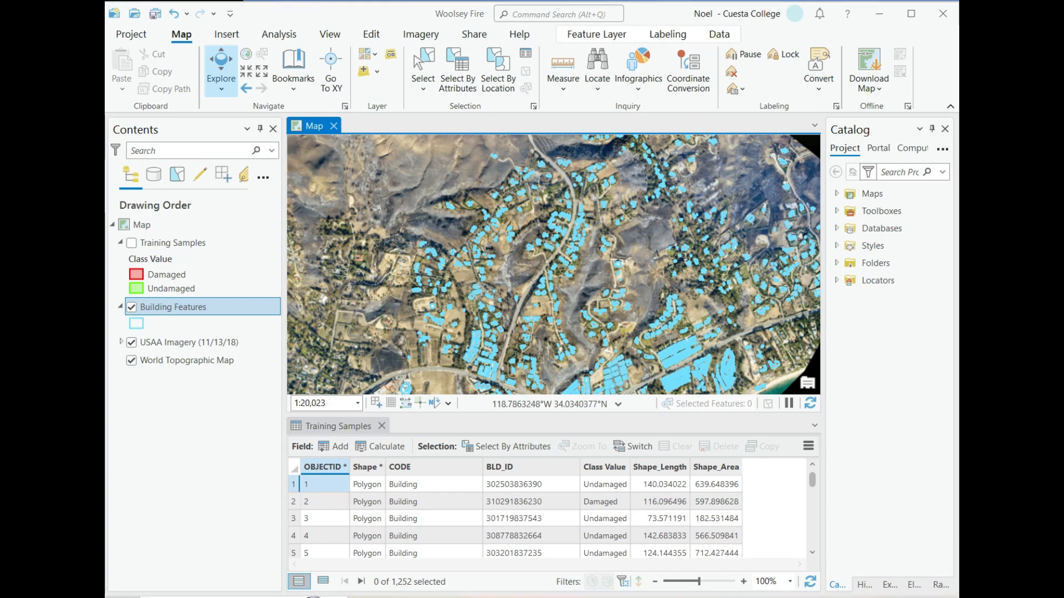
{"action": "key", "text": "alt+q"}
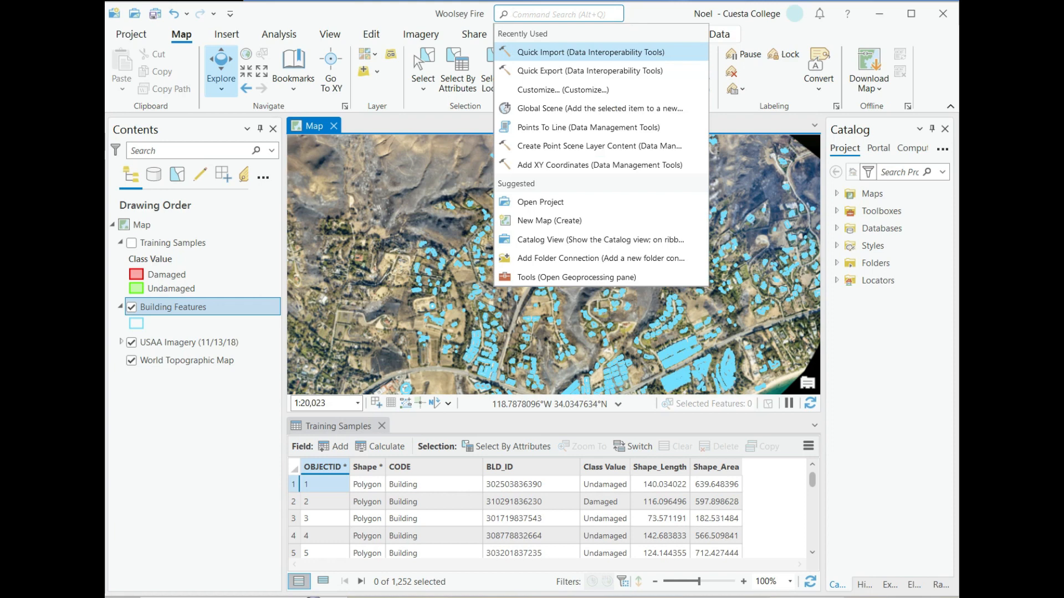
{"action": "type", "text": "classify "}
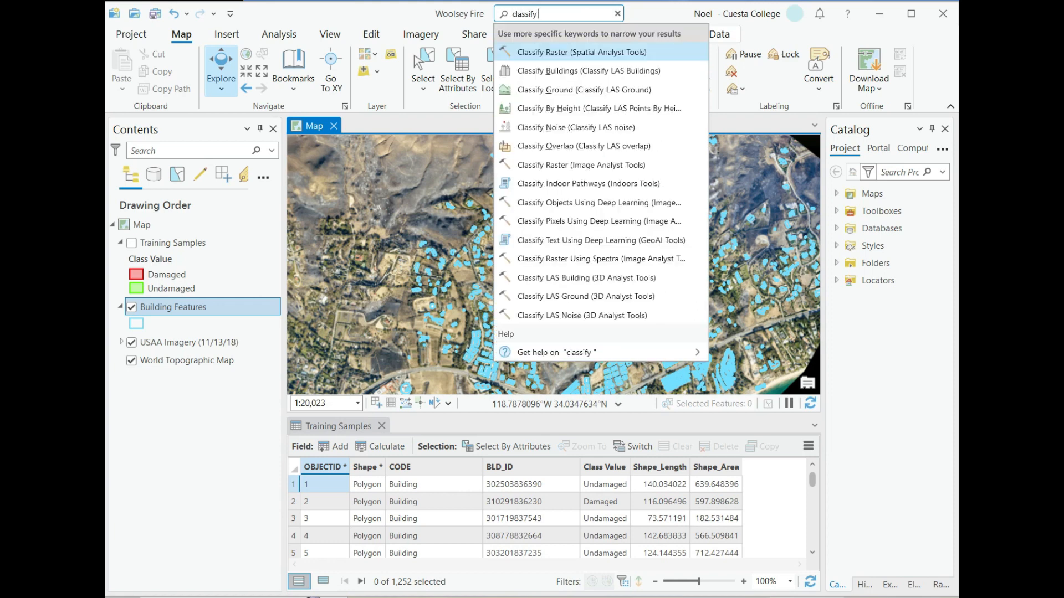
{"action": "type", "text": "objects "}
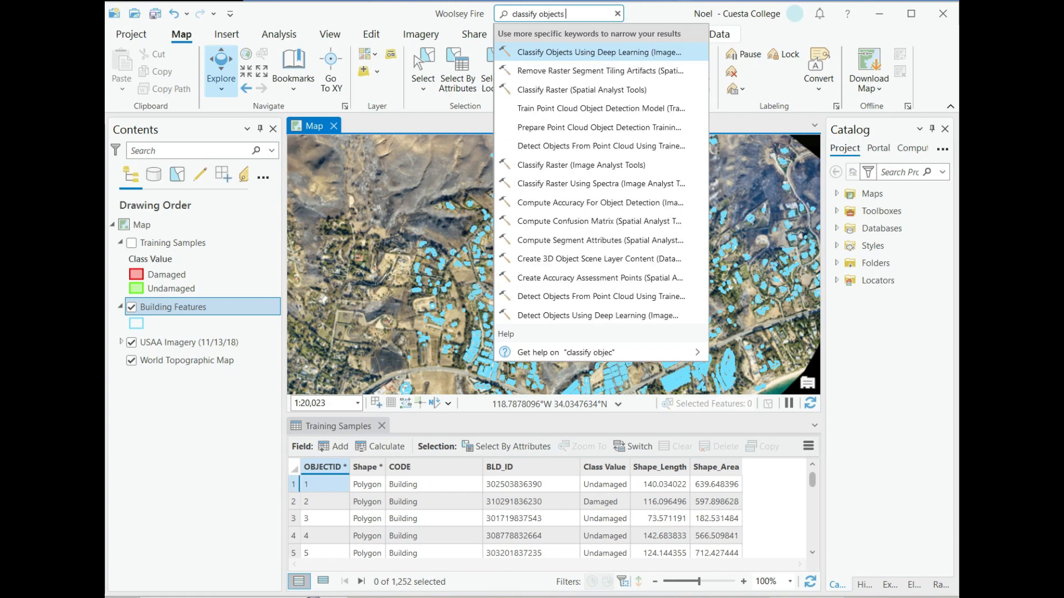
{"action": "type", "text": "using deep learning"}
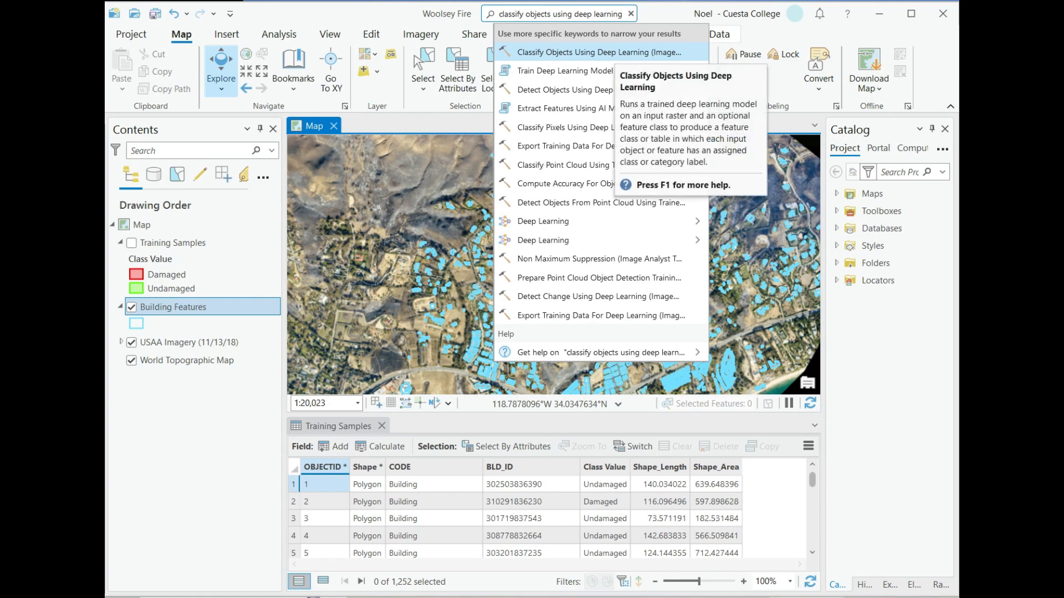
{"action": "key", "text": "Return"}
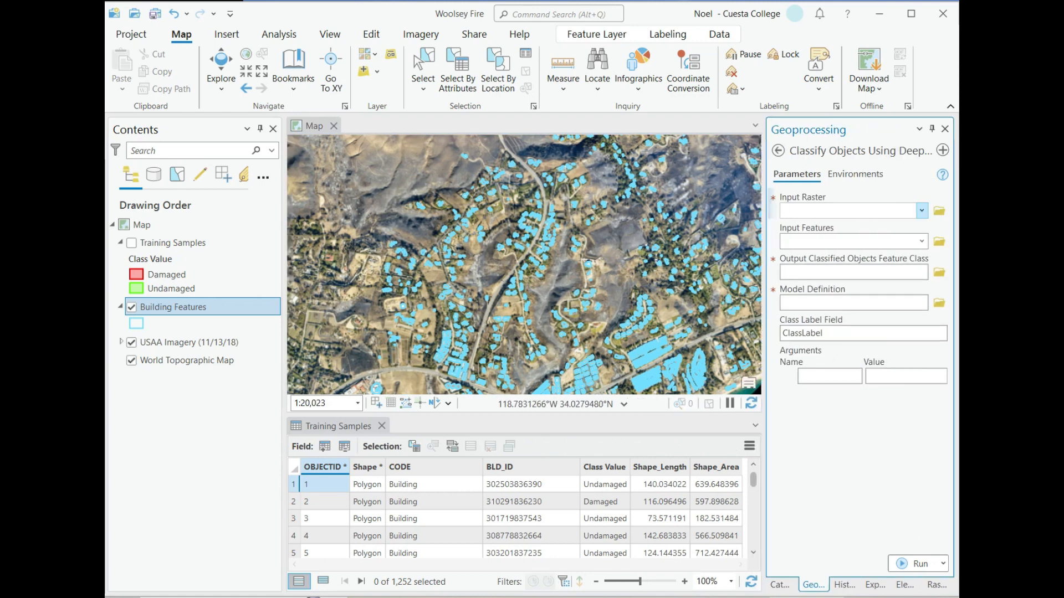
Set USAA Imagery (11/13/18) as the input raster and Building Features as the input features of the classification tool.
{"action": "left_click", "coordinate": [921, 211]}
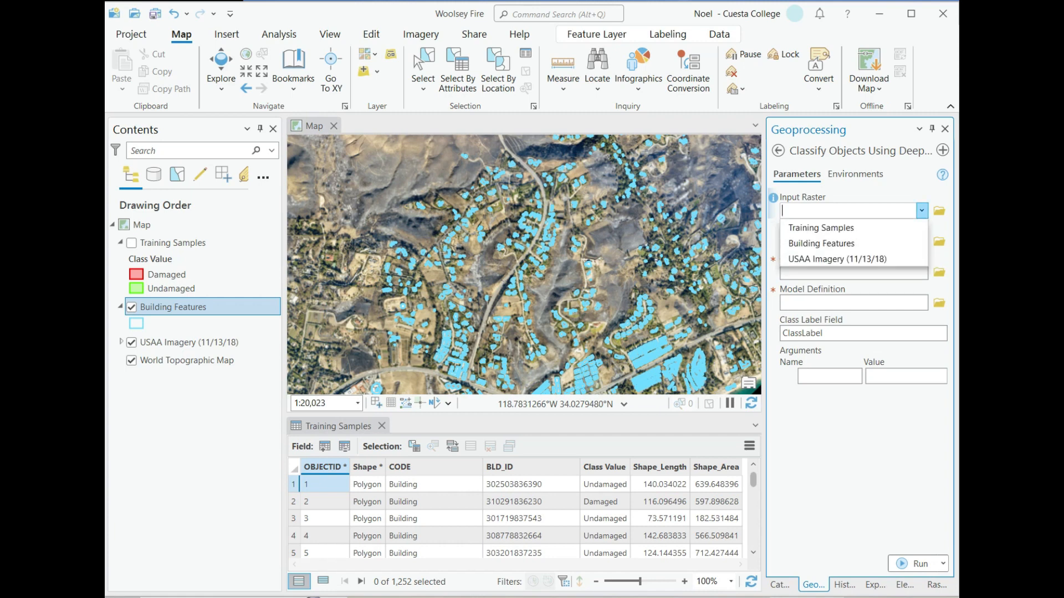
{"action": "left_click", "coordinate": [837, 259]}
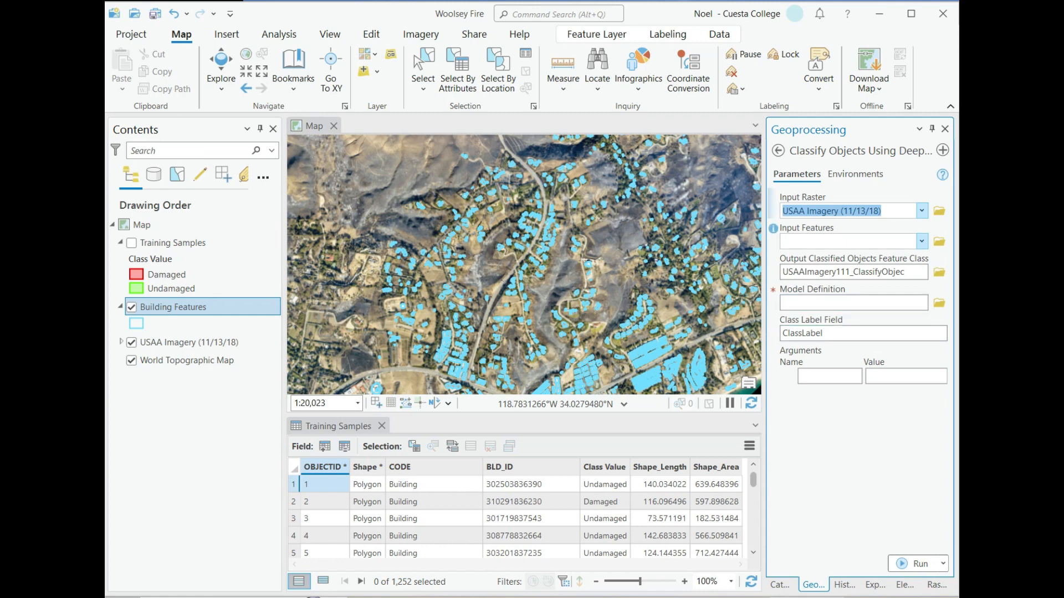
{"action": "left_click", "coordinate": [921, 241]}
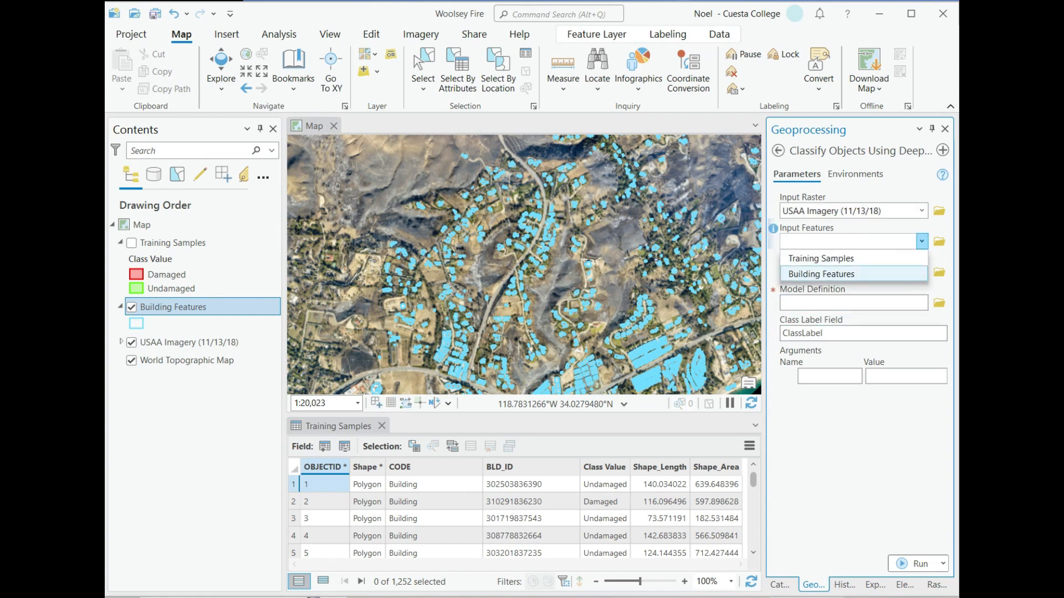
{"action": "left_click", "coordinate": [821, 273]}
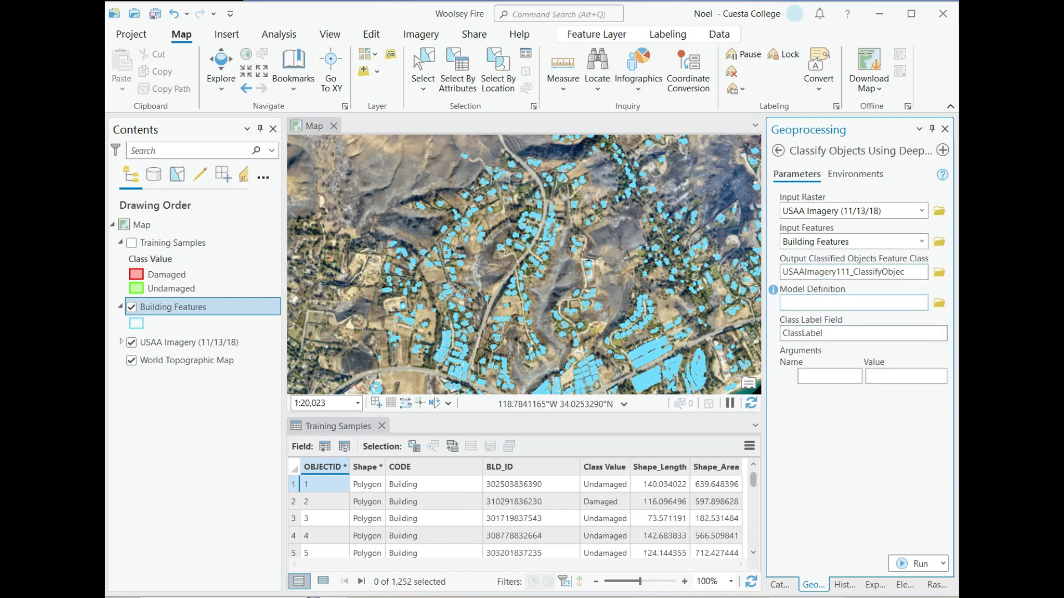
Load buildings_classify.dlpk from the buildings_classify folder in Provided Results as the model definition.
{"action": "left_click", "coordinate": [938, 302]}
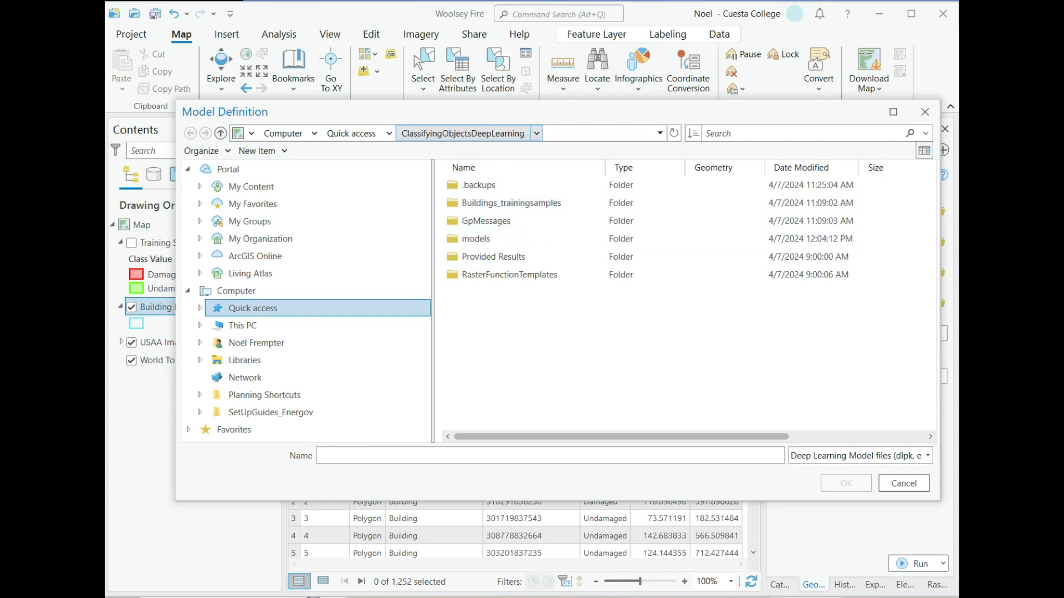
{"action": "key", "text": "alt+Tab"}
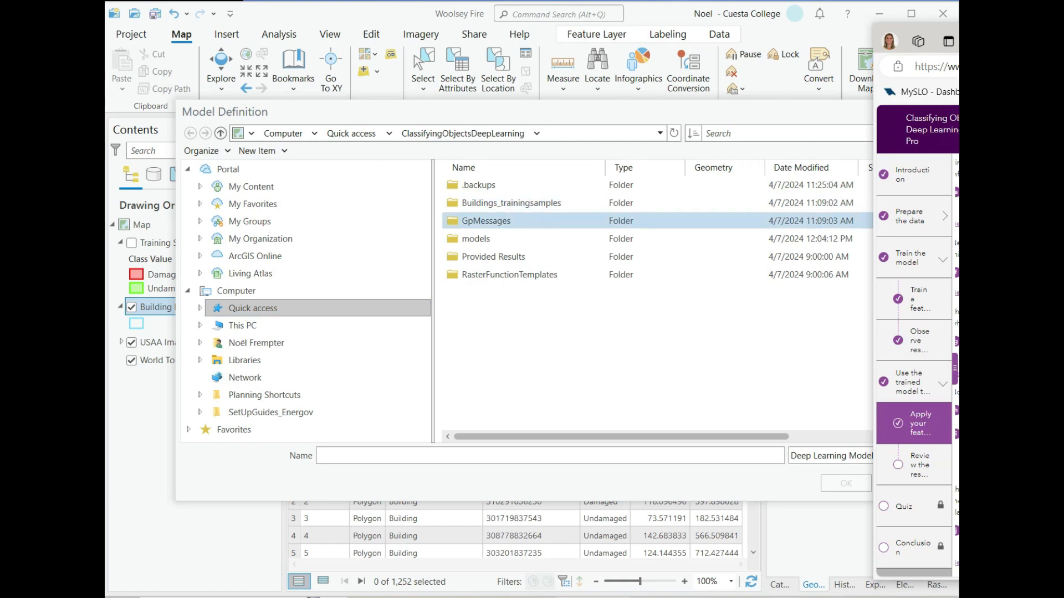
{"action": "double_click", "coordinate": [493, 257]}
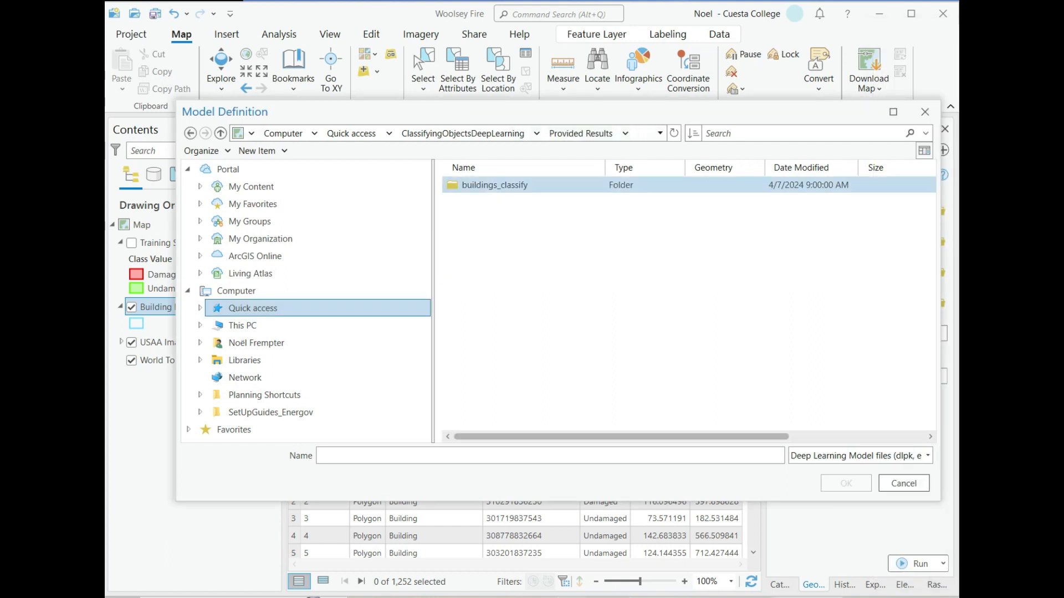
{"action": "double_click", "coordinate": [494, 185]}
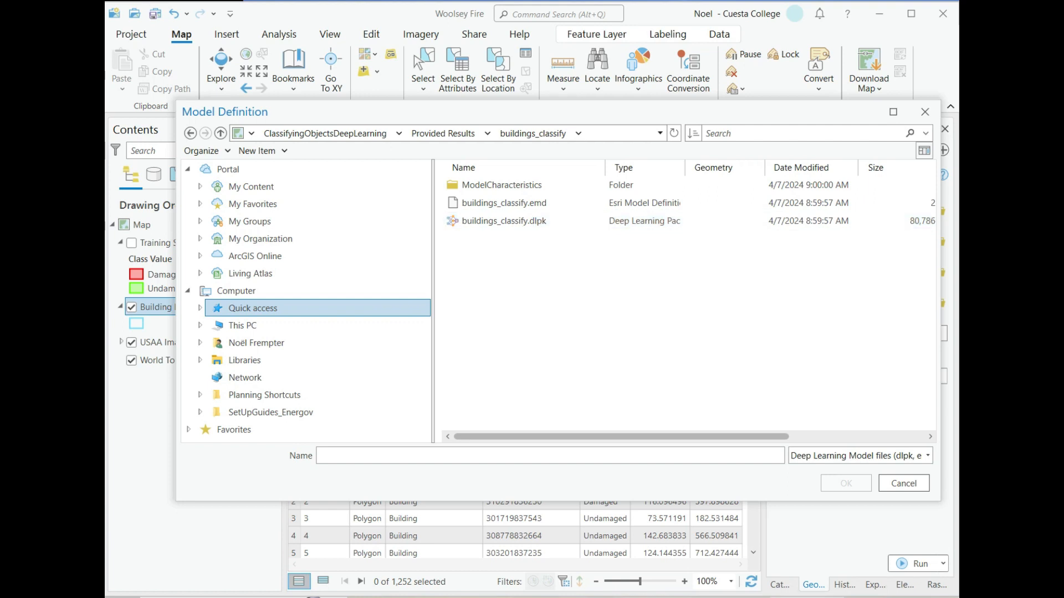
{"action": "left_click", "coordinate": [503, 221]}
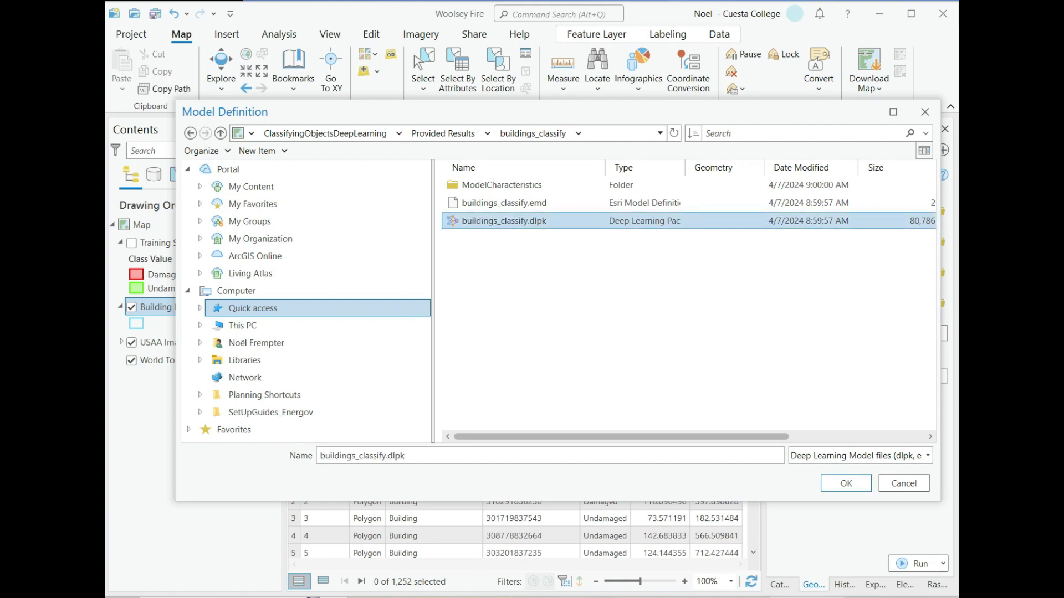
{"action": "mouse_move", "coordinate": [685, 168]}
{"action": "left_mouse_down"}
{"action": "mouse_move", "coordinate": [748, 168]}
{"action": "mouse_move", "coordinate": [706, 168]}
{"action": "left_mouse_up"}
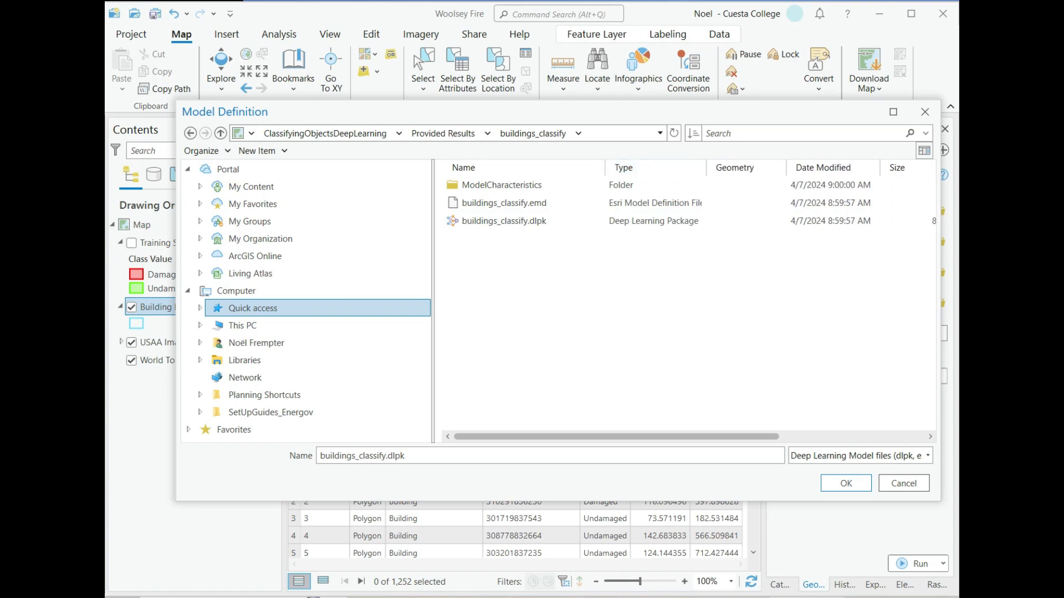
{"action": "left_click", "coordinate": [846, 484]}
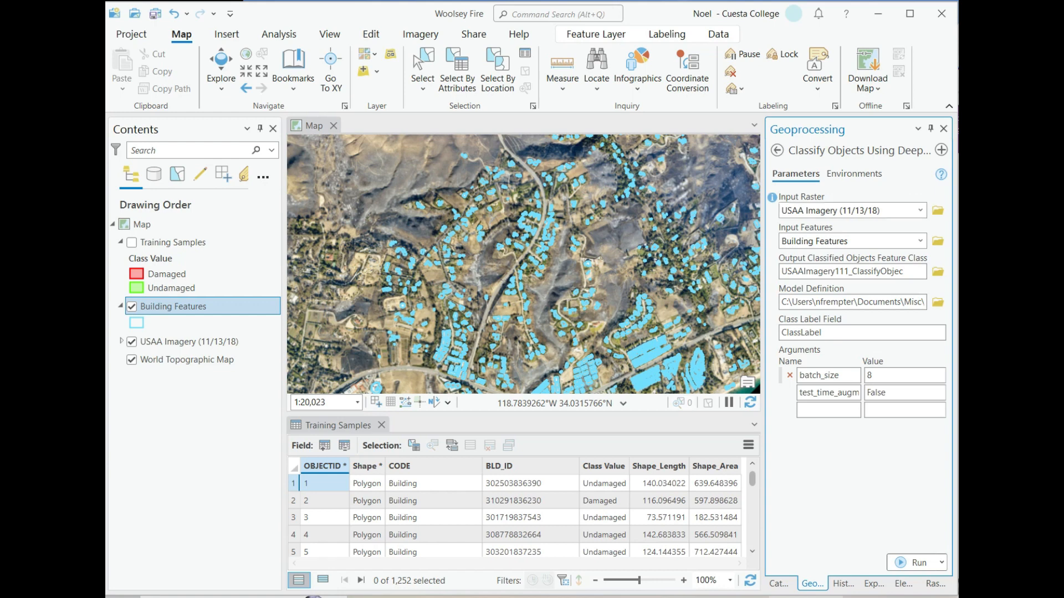
Reselect USAA Imagery (11/13/18) as the input raster and Building Features as the input features.
{"action": "left_click", "coordinate": [919, 210]}
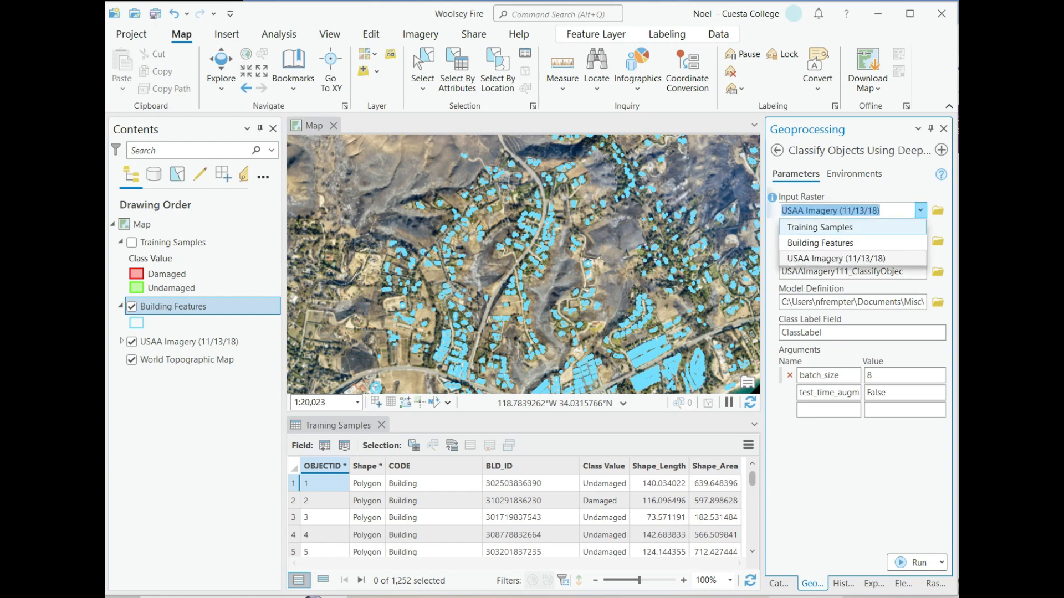
{"action": "left_click", "coordinate": [837, 258]}
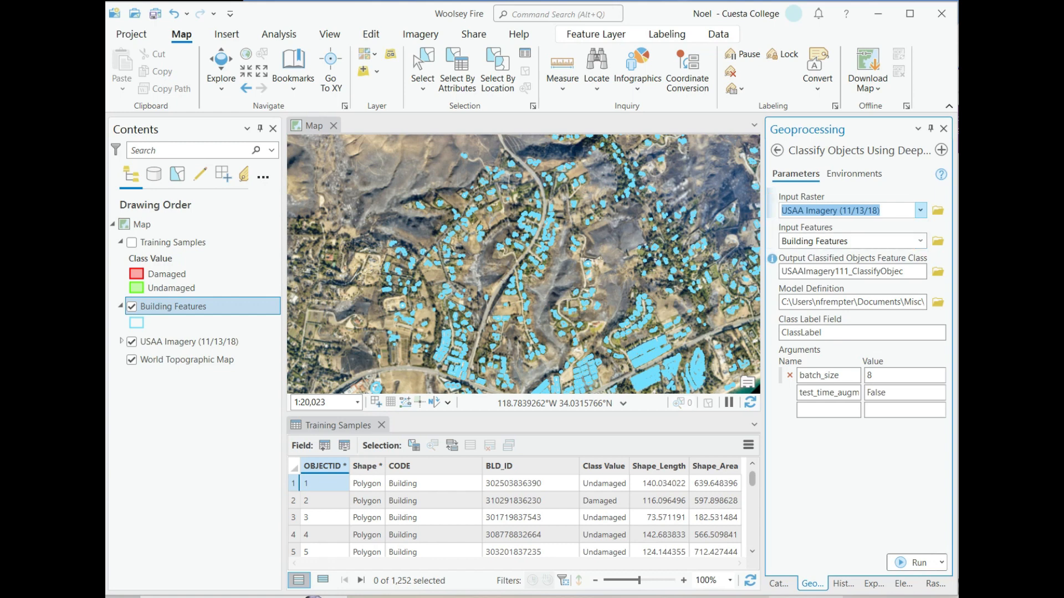
{"action": "left_click", "coordinate": [919, 241]}
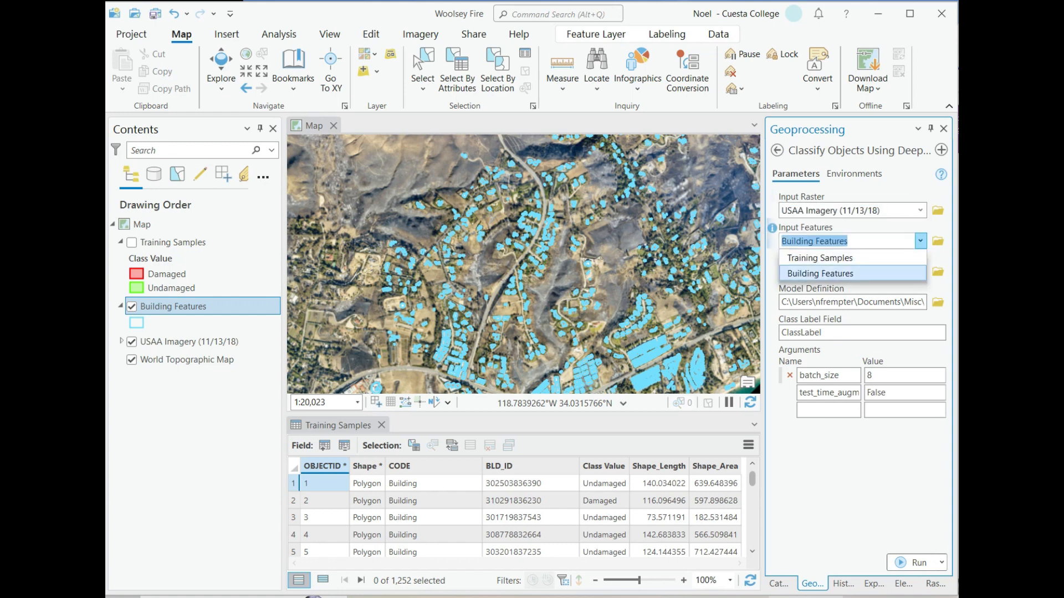
{"action": "left_click", "coordinate": [820, 273]}
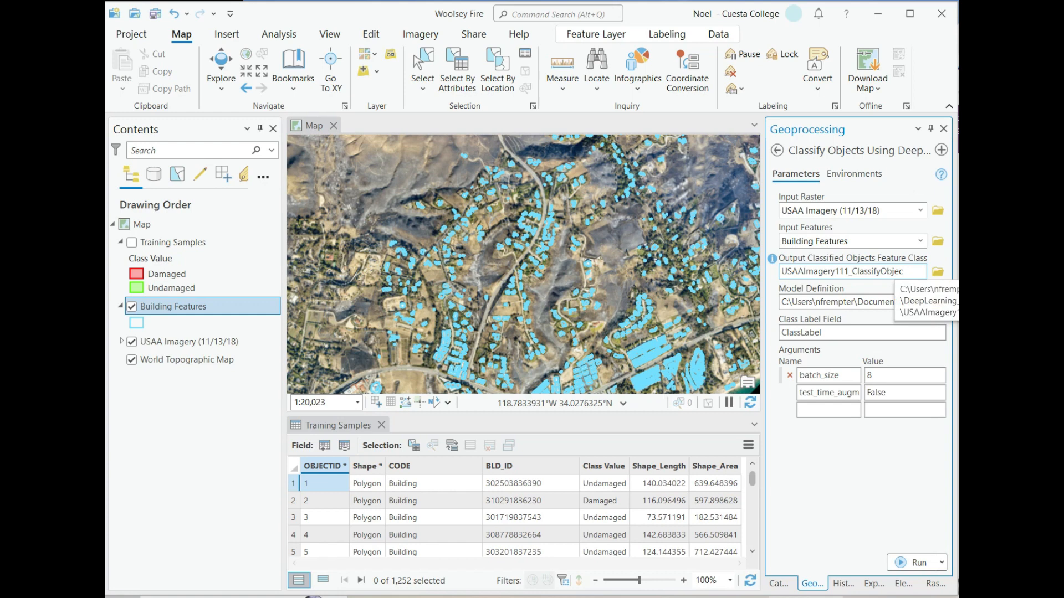
Rename the output classified objects feature class in the Woolsey Fire geodatabase as Inferenced_Buildings.
{"action": "left_click", "coordinate": [897, 271]}
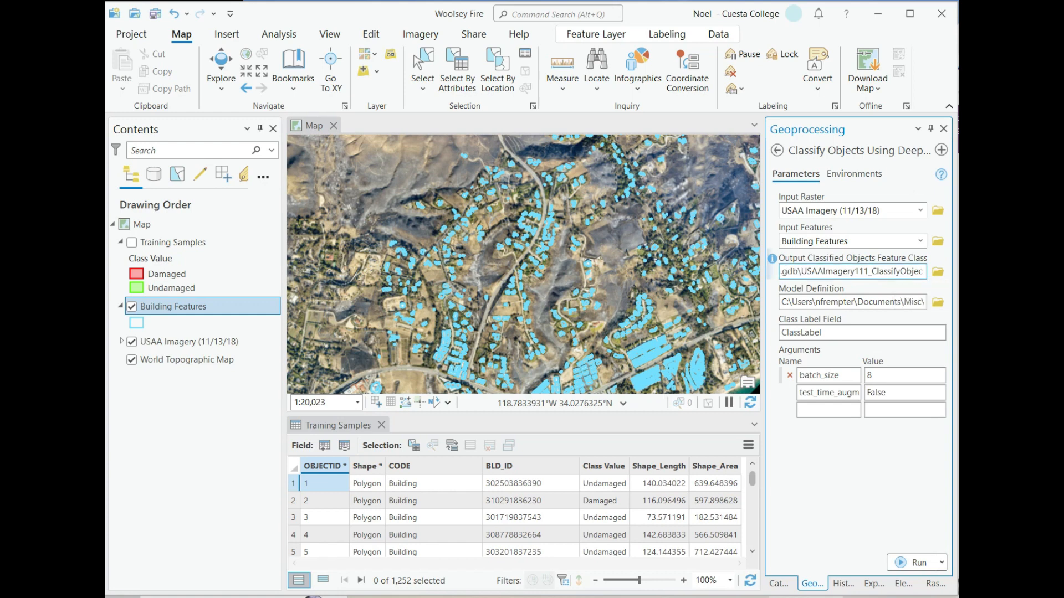
{"action": "double_click", "coordinate": [883, 272]}
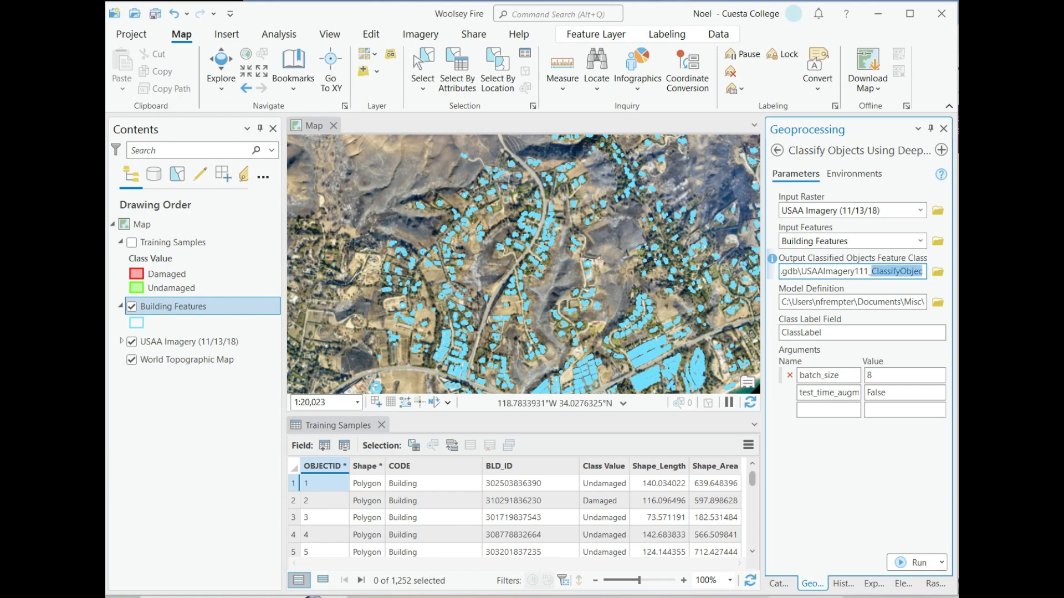
{"action": "left_click", "coordinate": [922, 271]}
{"action": "key", "text": "BackSpace"}
{"action": "key", "text": "BackSpace"}
{"action": "key", "text": "BackSpace"}
{"action": "key", "text": "BackSpace"}
{"action": "key", "text": "BackSpace"}
{"action": "key", "text": "BackSpace"}
{"action": "key", "text": "BackSpace"}
{"action": "key", "text": "BackSpace"}
{"action": "key", "text": "BackSpace"}
{"action": "key", "text": "BackSpace"}
{"action": "key", "text": "BackSpace"}
{"action": "key", "text": "BackSpace"}
{"action": "key", "text": "BackSpace"}
{"action": "key", "text": "BackSpace"}
{"action": "key", "text": "BackSpace"}
{"action": "key", "text": "BackSpace"}
{"action": "key", "text": "BackSpace"}
{"action": "key", "text": "BackSpace"}
{"action": "key", "text": "BackSpace"}
{"action": "key", "text": "BackSpace"}
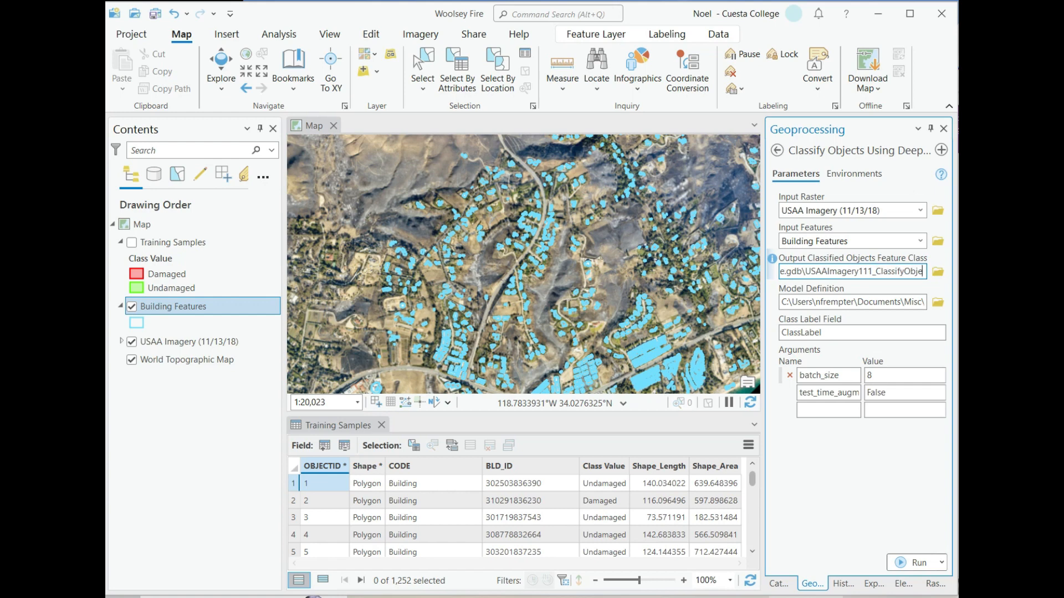
{"action": "key", "text": "BackSpace"}
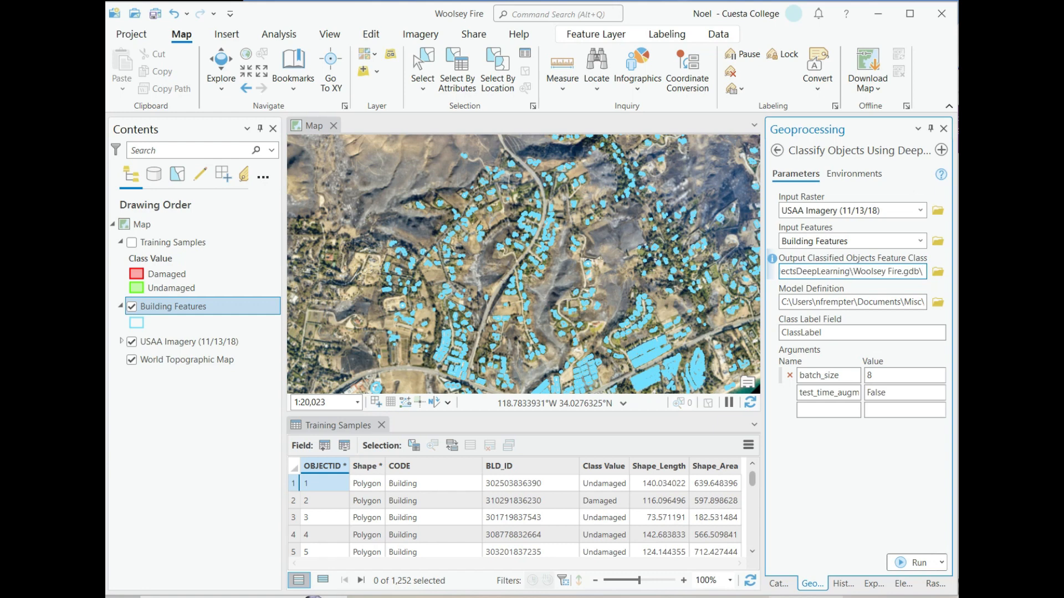
{"action": "type", "text": "Inferenc"}
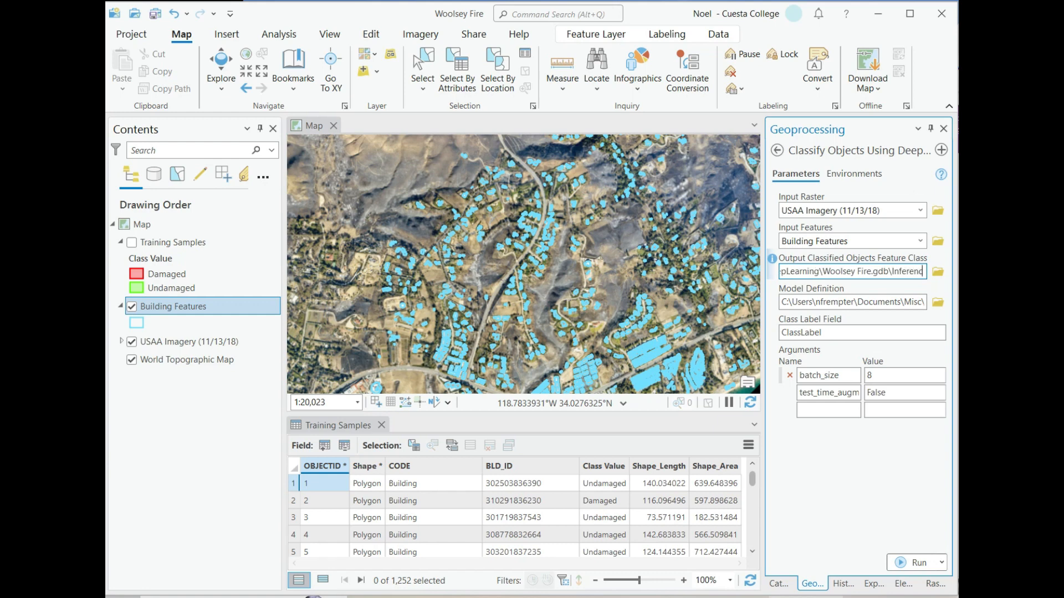
{"action": "type", "text": "ed_Buildings"}
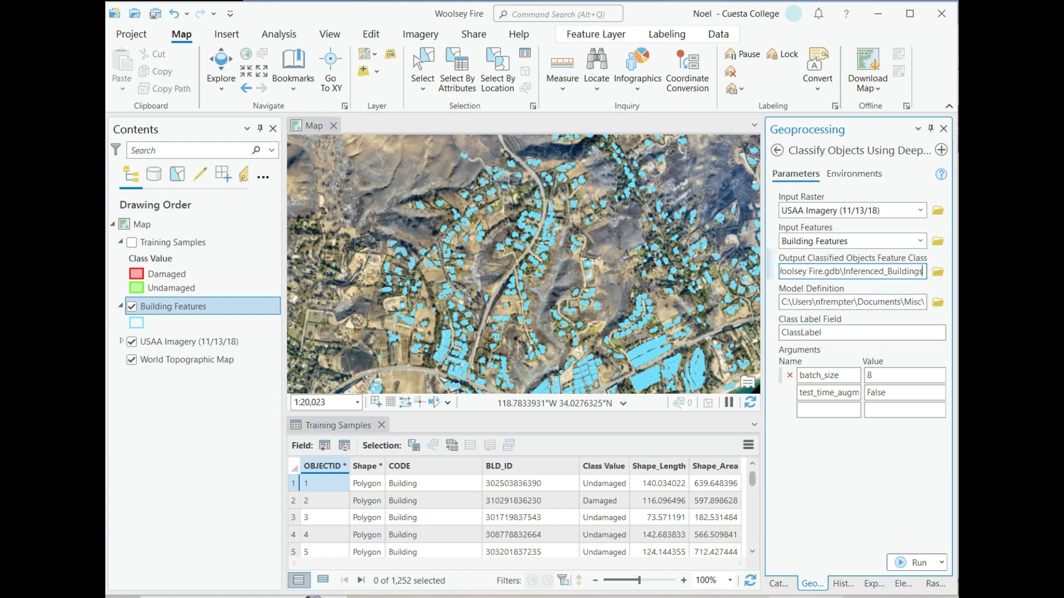
Check the model definition path through to its end to verify which model file is set.
{"action": "left_click", "coordinate": [904, 302]}
{"action": "key", "text": "Right"}
{"action": "key", "text": "Right"}
{"action": "key", "text": "Right"}
{"action": "key", "text": "Right"}
{"action": "key", "text": "Right"}
{"action": "key", "text": "Right"}
{"action": "key", "text": "Right"}
{"action": "key", "text": "Right"}
{"action": "key", "text": "Right"}
{"action": "key", "text": "Right"}
{"action": "key", "text": "Right"}
{"action": "key", "text": "Right"}
{"action": "key", "text": "Right"}
{"action": "key", "text": "Right"}
{"action": "key", "text": "Right"}
{"action": "key", "text": "Right"}
{"action": "key", "text": "Right"}
{"action": "key", "text": "Right"}
{"action": "key", "text": "Right"}
{"action": "key", "text": "Right"}
{"action": "key", "text": "Right"}
{"action": "key", "text": "Right"}
{"action": "key", "text": "Right"}
{"action": "key", "text": "Right"}
{"action": "key", "text": "Right"}
{"action": "key", "text": "Right"}
{"action": "key", "text": "Right"}
{"action": "key", "text": "Right"}
{"action": "key", "text": "Right"}
{"action": "key", "text": "Right"}
{"action": "key", "text": "Right"}
{"action": "key", "text": "Right"}
{"action": "key", "text": "Right"}
{"action": "key", "text": "Right"}
{"action": "key", "text": "Right"}
{"action": "key", "text": "Right"}
{"action": "key", "text": "Right"}
{"action": "key", "text": "Right"}
{"action": "key", "text": "Right"}
{"action": "key", "text": "Right"}
{"action": "key", "text": "Right"}
{"action": "key", "text": "Right"}
{"action": "key", "text": "Right"}
{"action": "key", "text": "Right"}
{"action": "key", "text": "Right"}
{"action": "key", "text": "Right"}
{"action": "key", "text": "Right"}
{"action": "key", "text": "Right"}
{"action": "key", "text": "Right"}
{"action": "key", "text": "Right"}
{"action": "key", "text": "Right"}
{"action": "key", "text": "Right"}
{"action": "key", "text": "Right"}
{"action": "key", "text": "Right"}
{"action": "key", "text": "Right"}
{"action": "key", "text": "Right"}
{"action": "key", "text": "Right"}
{"action": "key", "text": "Right"}
{"action": "key", "text": "Right"}
{"action": "key", "text": "Right"}
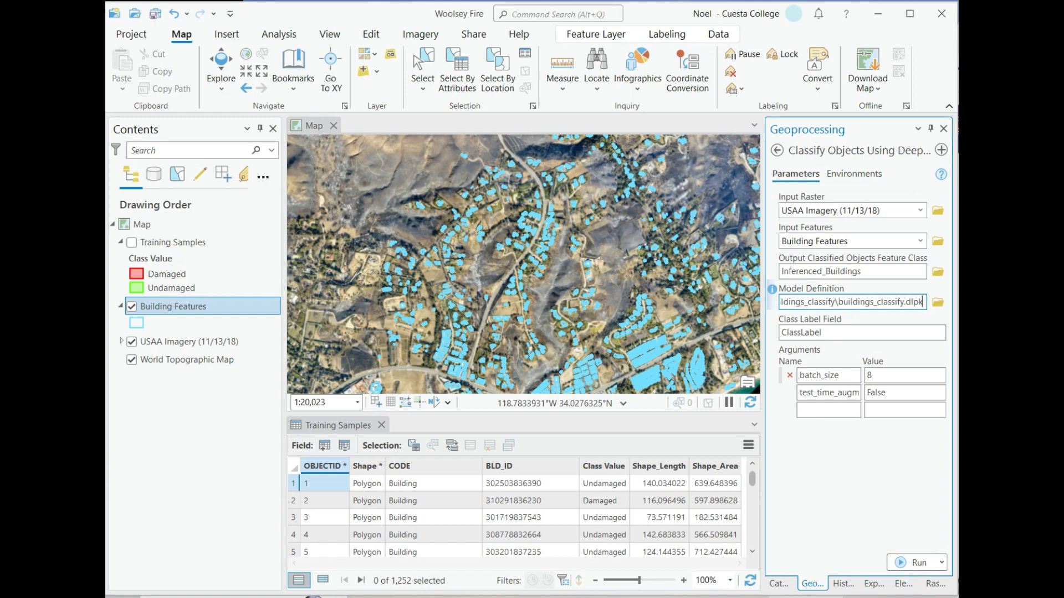
Browse again from the ClassifyingObjectsDeepLearning folder to Provided Results and buildings_classify, and reselect buildings_classify.dlpk as the model definition.
{"action": "left_click", "coordinate": [937, 302]}
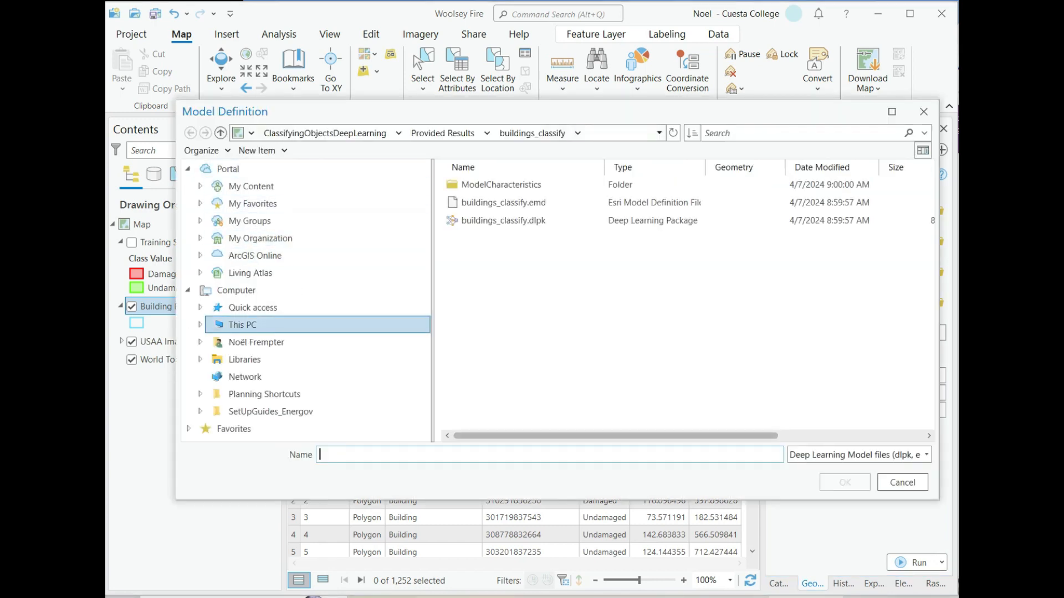
{"action": "left_click", "coordinate": [324, 133]}
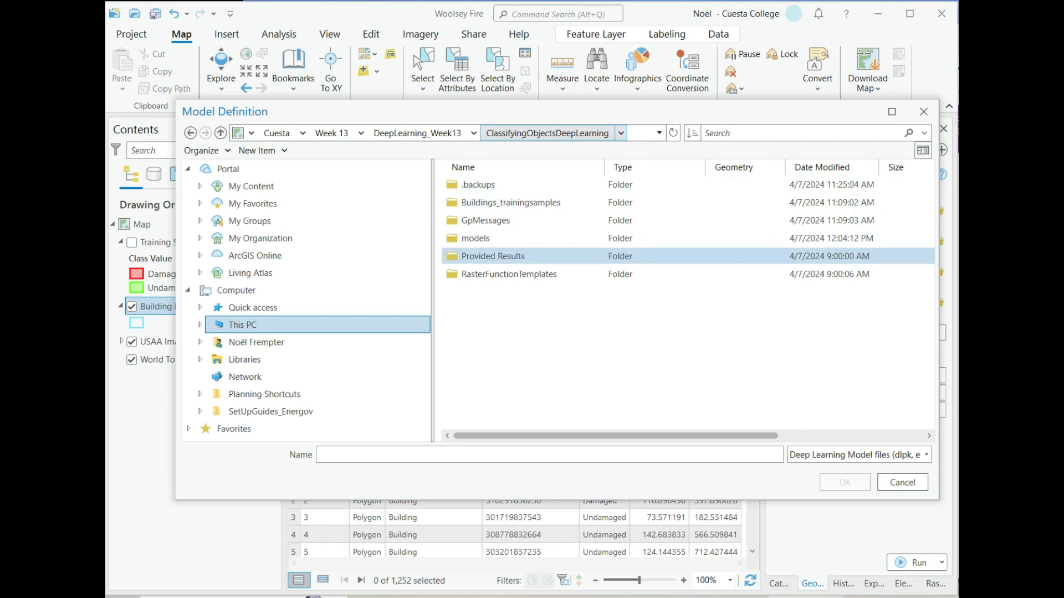
{"action": "double_click", "coordinate": [492, 256]}
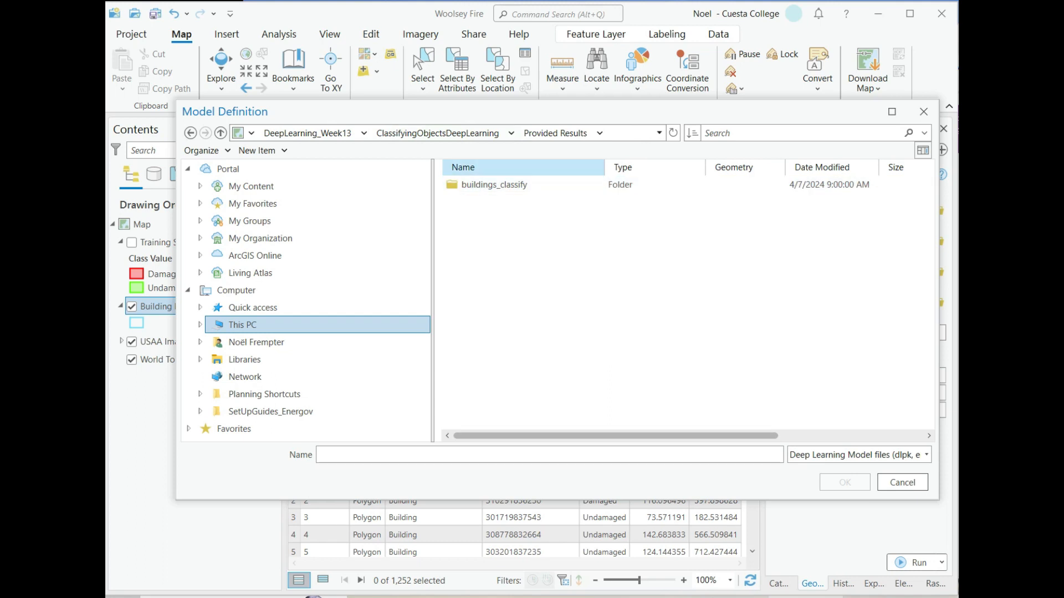
{"action": "left_click", "coordinate": [494, 185]}
{"action": "double_click", "coordinate": [494, 185]}
{"action": "left_click", "coordinate": [503, 221]}
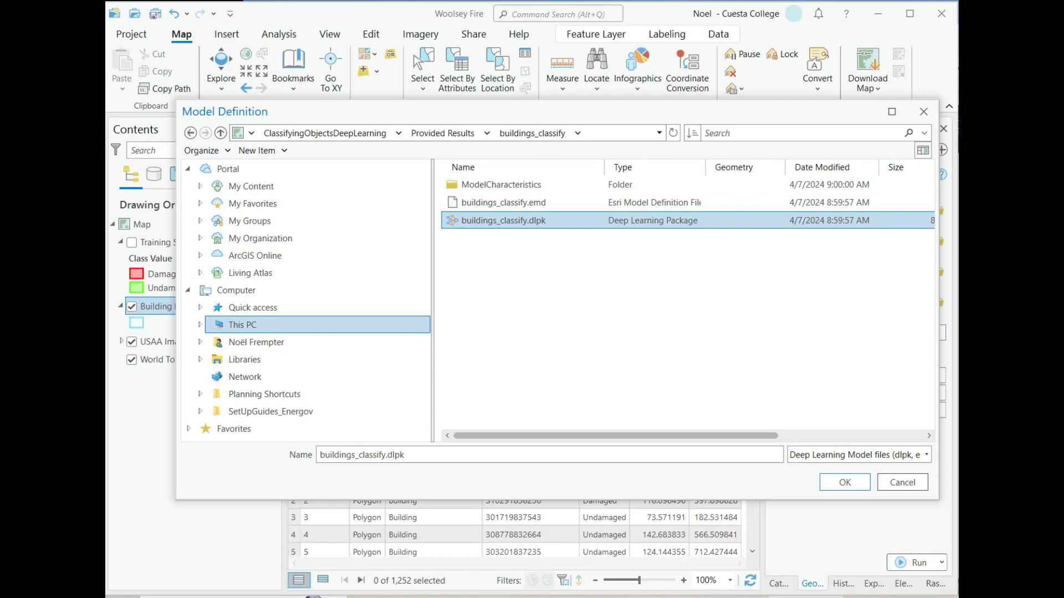
{"action": "left_click", "coordinate": [845, 482]}
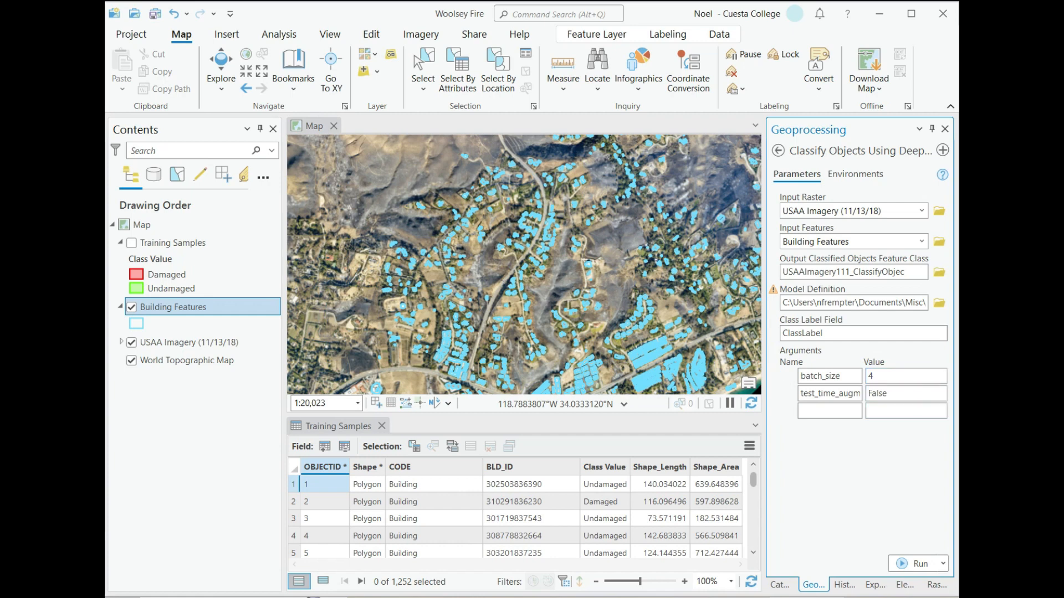
Set the model's batch_size argument to 8.
{"action": "left_click", "coordinate": [886, 376]}
{"action": "type", "text": "8"}
{"action": "key", "text": "Return"}
Set the tool's processing extent to the current display extent with the map at the Inference Area bookmark.
{"action": "left_click", "coordinate": [854, 174]}
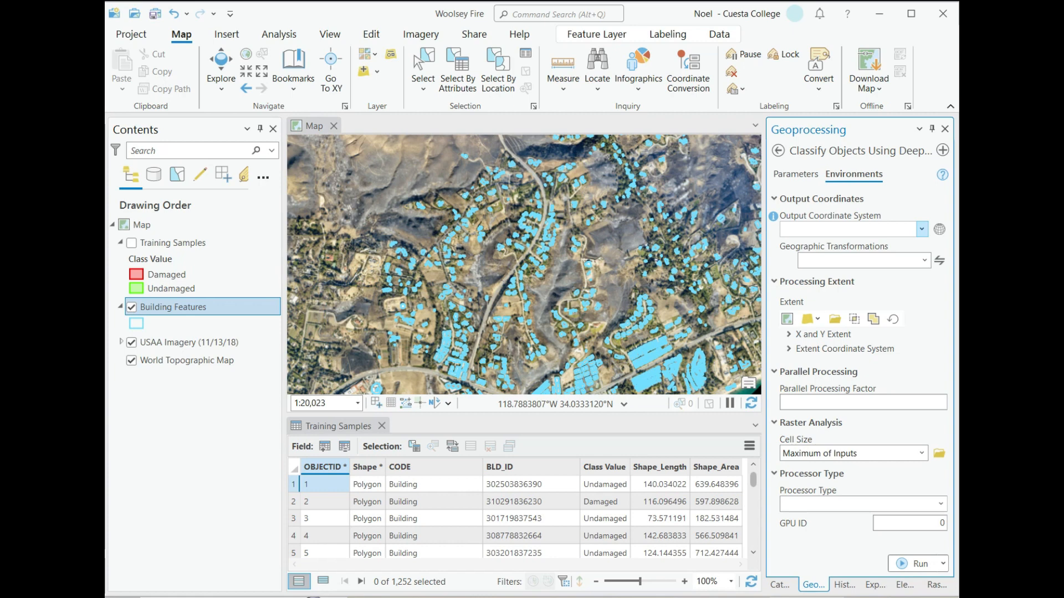
{"action": "left_click", "coordinate": [789, 334]}
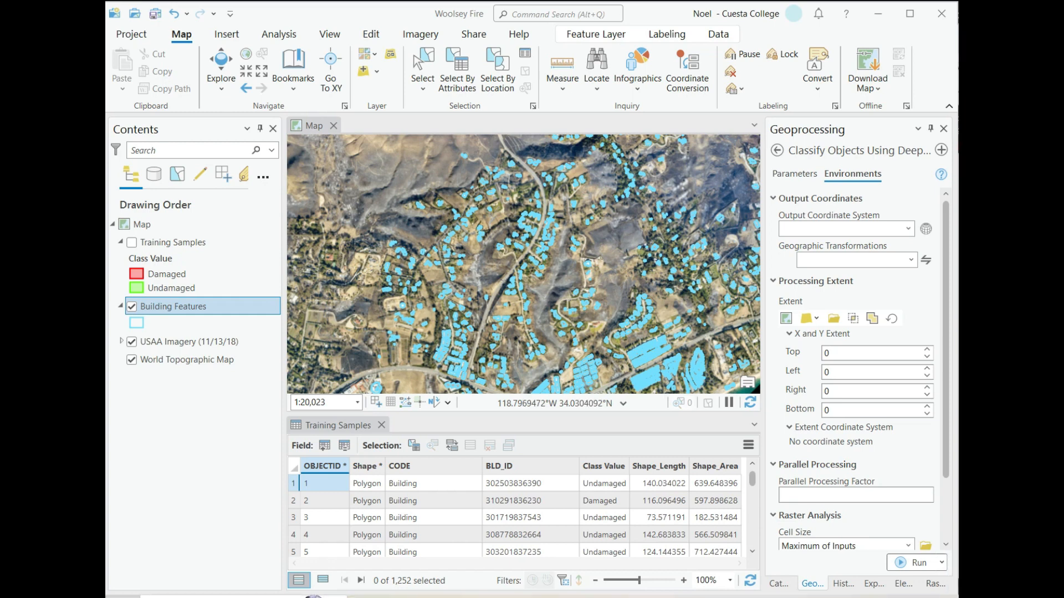
{"action": "left_click", "coordinate": [293, 78]}
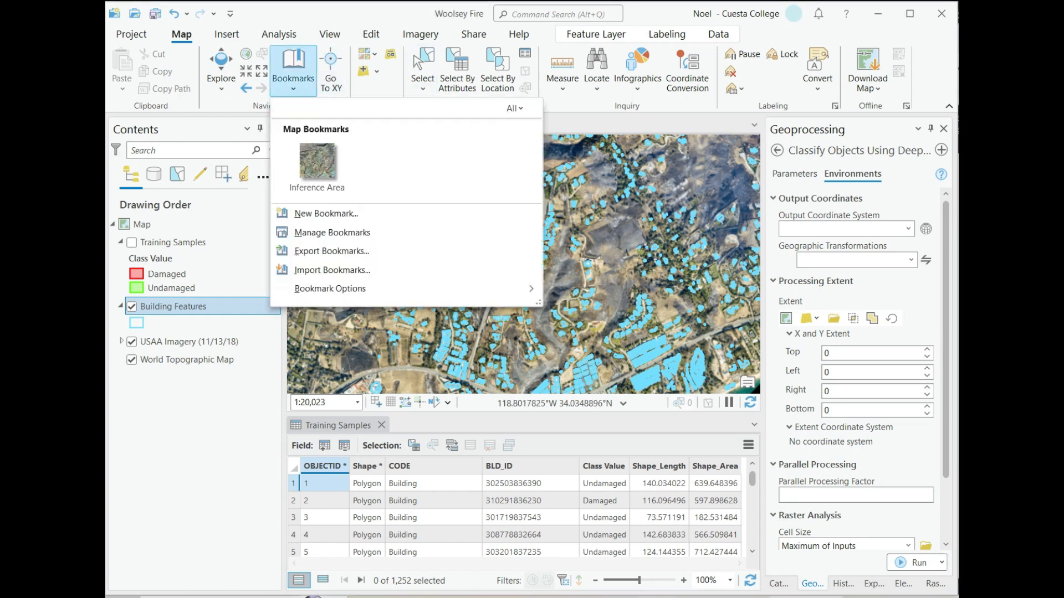
{"action": "left_click", "coordinate": [317, 162]}
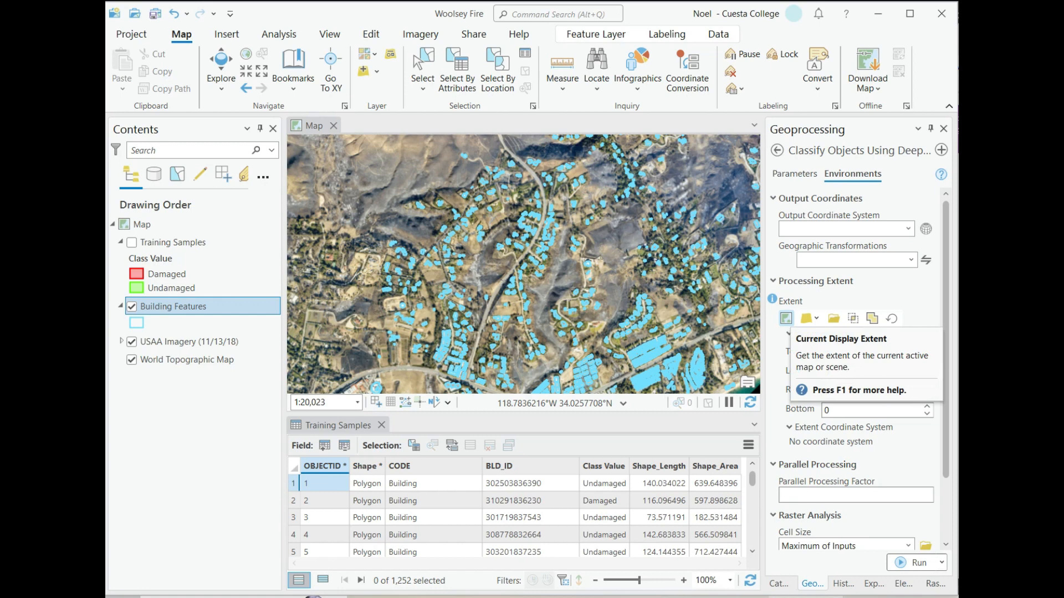
{"action": "left_click", "coordinate": [786, 318]}
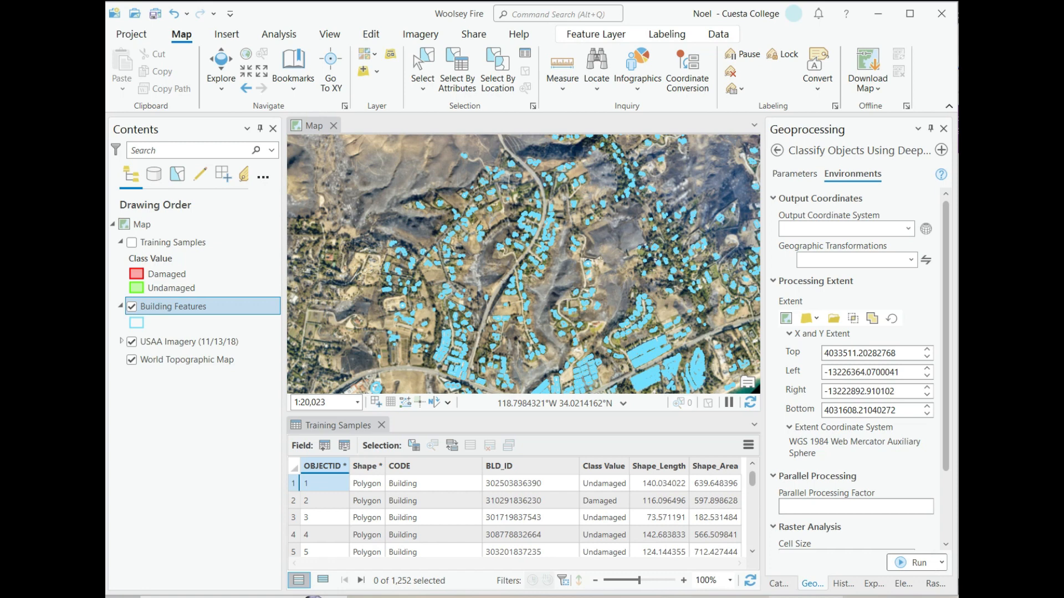
Set the raster analysis cell size to 0.3 in the tool's environment settings.
{"action": "scroll", "coordinate": [856, 365], "scroll_direction": "down", "scroll_amount": 3}
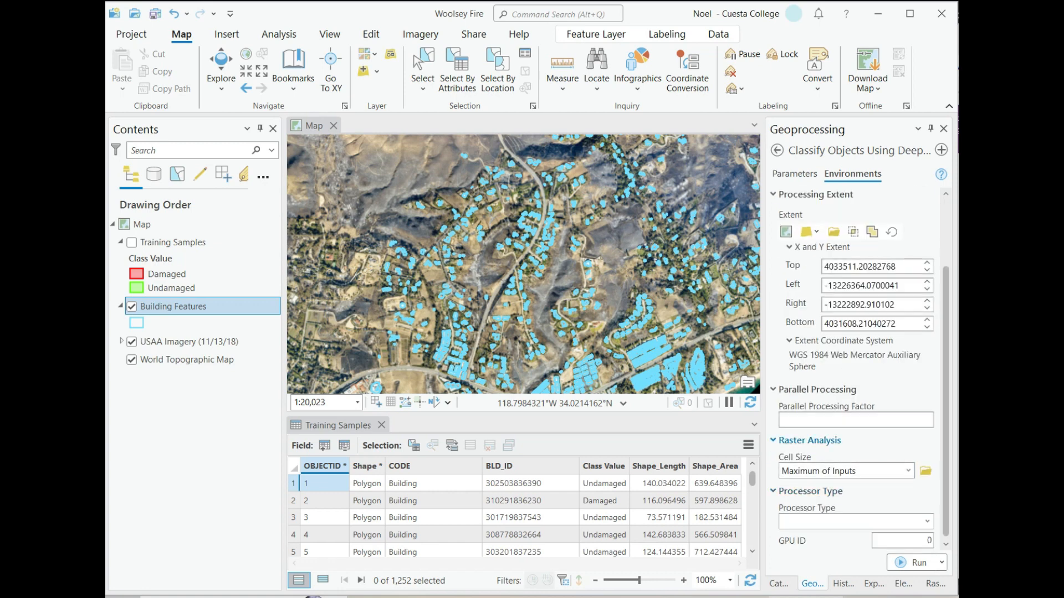
{"action": "left_click", "coordinate": [908, 471]}
{"action": "left_click", "coordinate": [849, 471]}
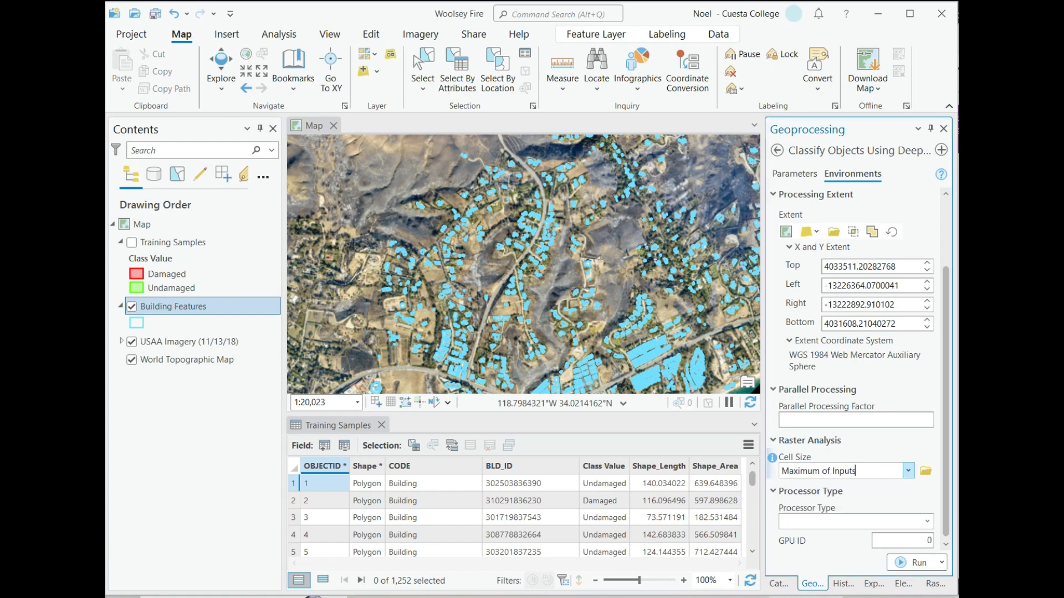
{"action": "double_click", "coordinate": [849, 470]}
{"action": "key", "text": "BackSpace"}
{"action": "key", "text": "BackSpace"}
{"action": "key", "text": "BackSpace"}
{"action": "key", "text": "BackSpace"}
{"action": "key", "text": "BackSpace"}
{"action": "key", "text": "BackSpace"}
{"action": "key", "text": "BackSpace"}
{"action": "key", "text": "BackSpace"}
{"action": "key", "text": "BackSpace"}
{"action": "key", "text": "BackSpace"}
{"action": "key", "text": "BackSpace"}
{"action": "key", "text": "BackSpace"}
{"action": "type", "text": "0.3"}
{"action": "left_click", "coordinate": [831, 440]}
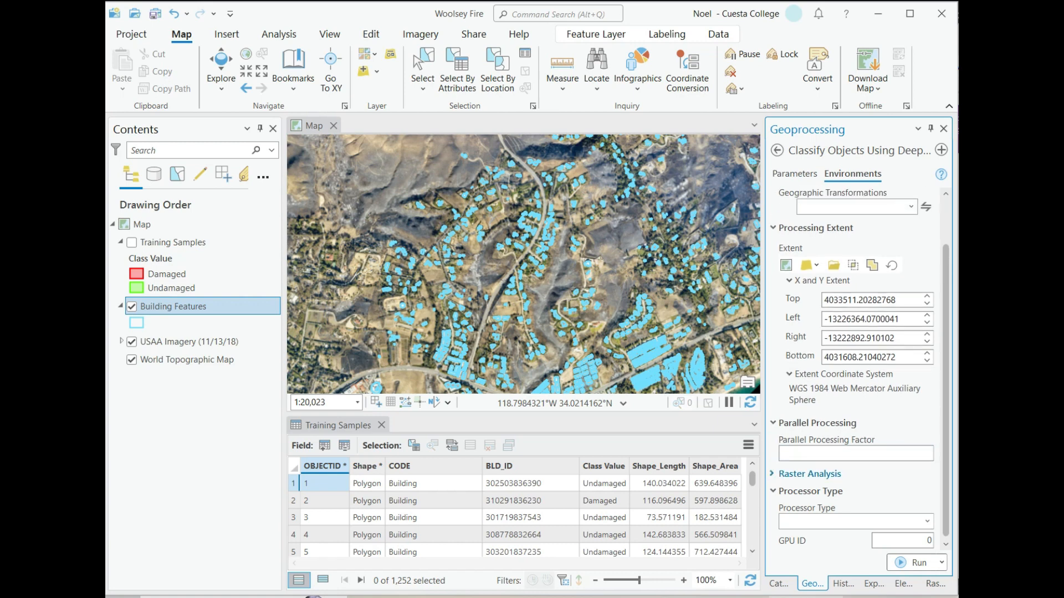
{"action": "left_click", "coordinate": [809, 474]}
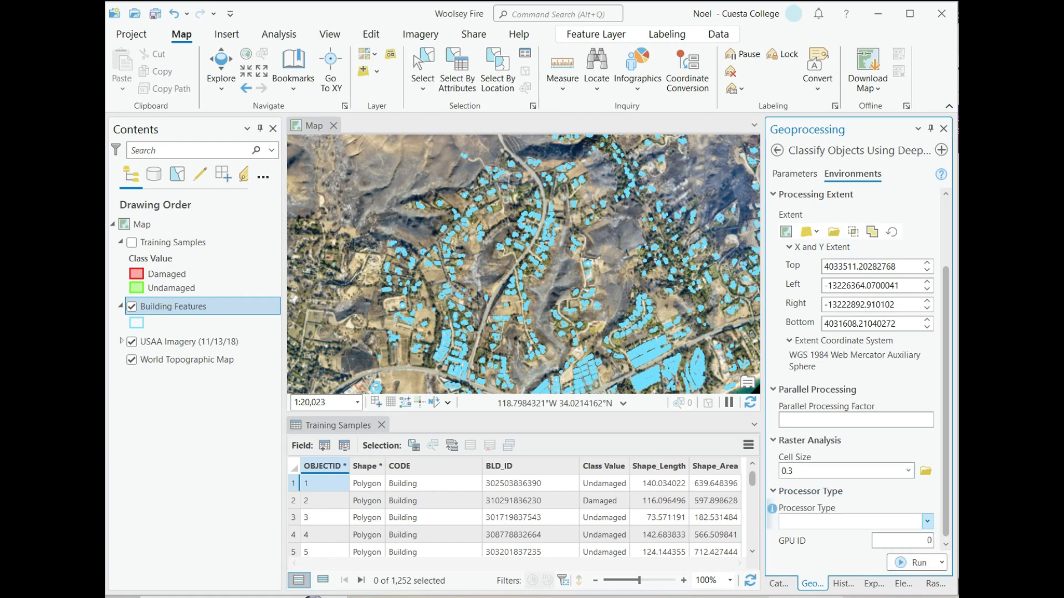
Set the processor type to GPU and run the Classify Objects Using Deep Learning tool.
{"action": "left_click", "coordinate": [927, 522]}
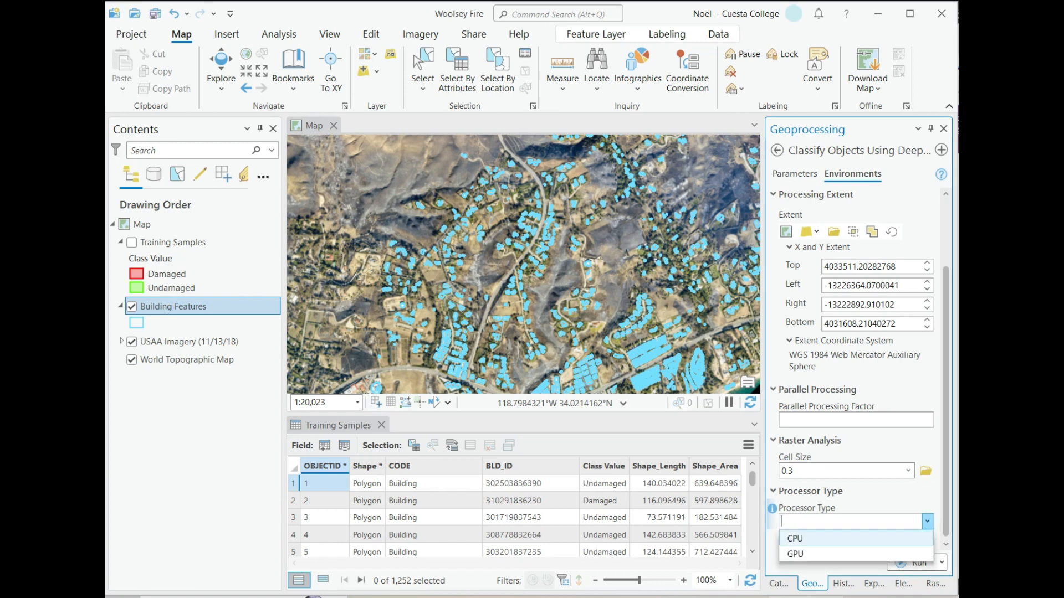
{"action": "left_click", "coordinate": [797, 554]}
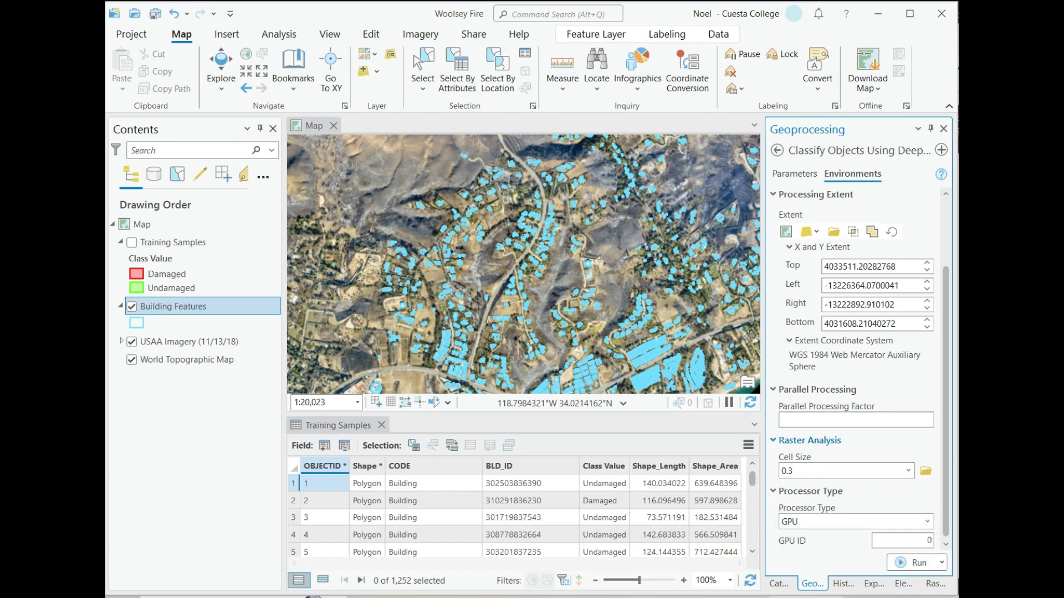
{"action": "left_click", "coordinate": [915, 563]}
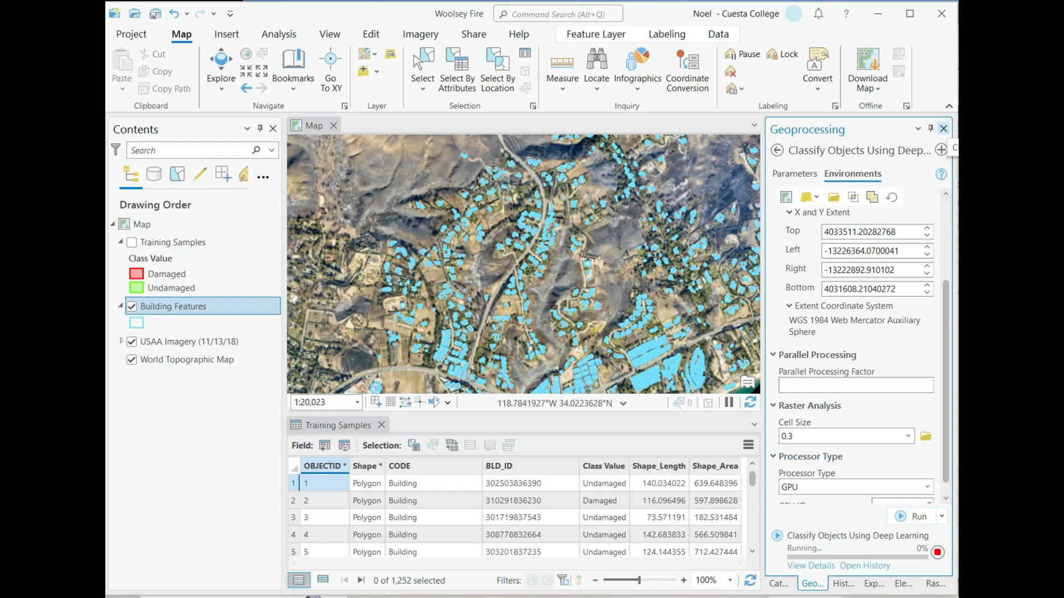
Close the Geoprocessing pane and add the Inferenced_Buildings feature class from Provided Results\Results.gdb in the ClassifyingObjectsDeepLearning folder to the map.
{"action": "left_click", "coordinate": [944, 128]}
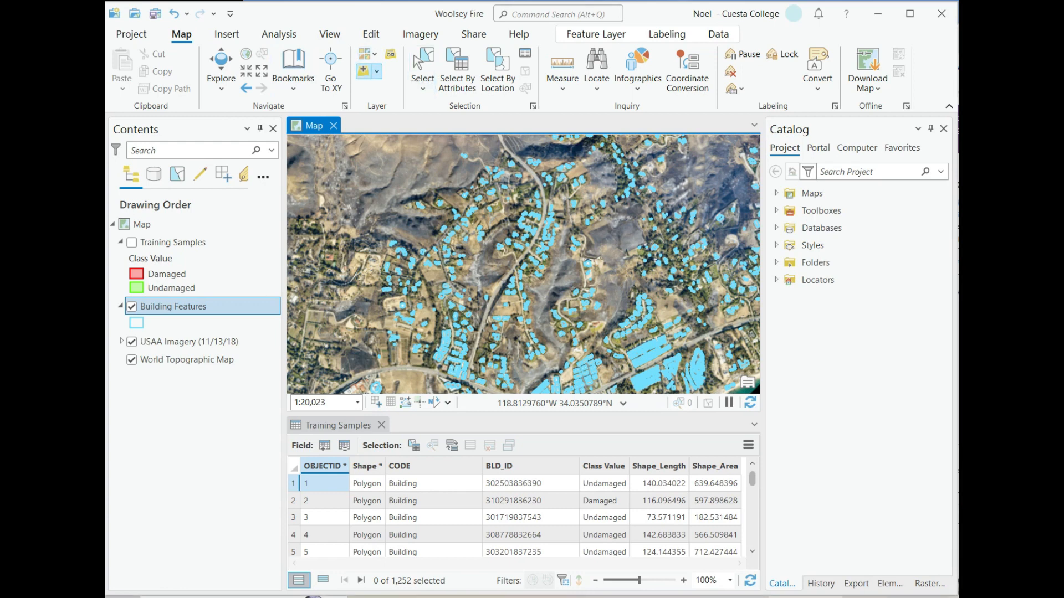
{"action": "left_click", "coordinate": [376, 71]}
{"action": "left_click", "coordinate": [388, 101]}
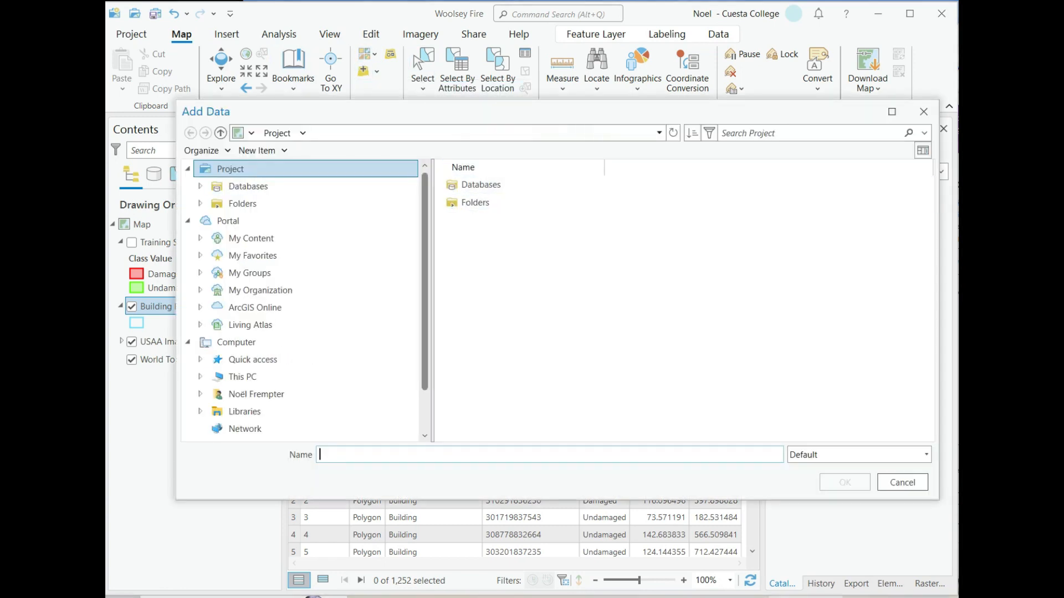
{"action": "left_click", "coordinate": [243, 204]}
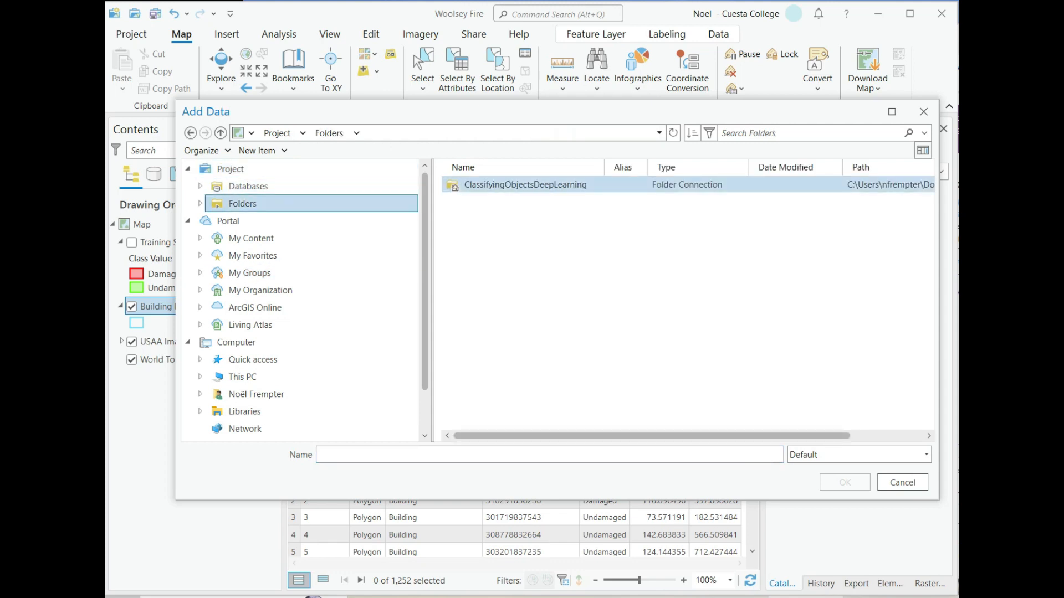
{"action": "double_click", "coordinate": [525, 184]}
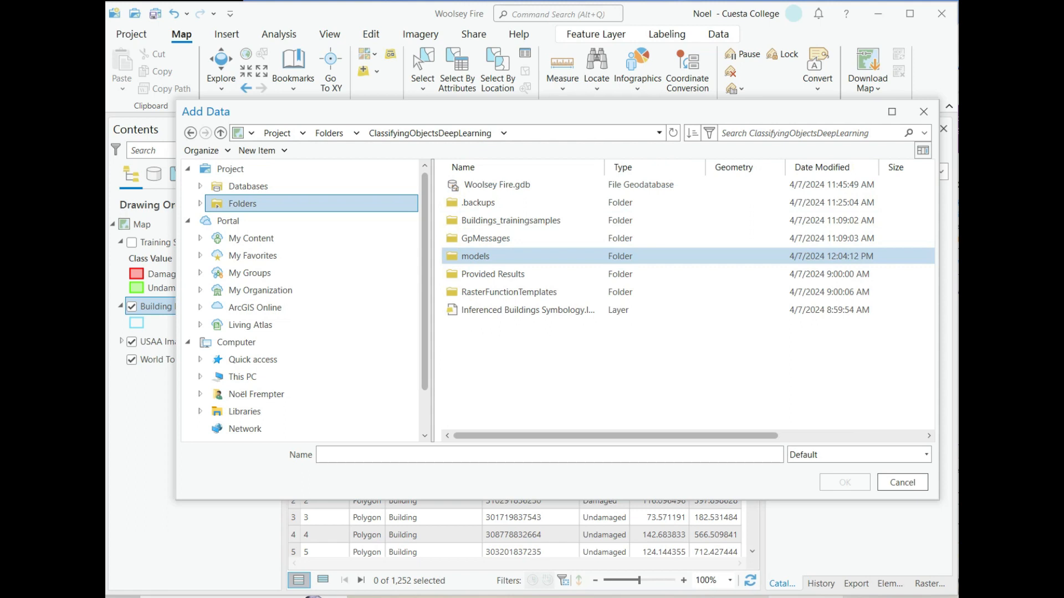
{"action": "double_click", "coordinate": [492, 274]}
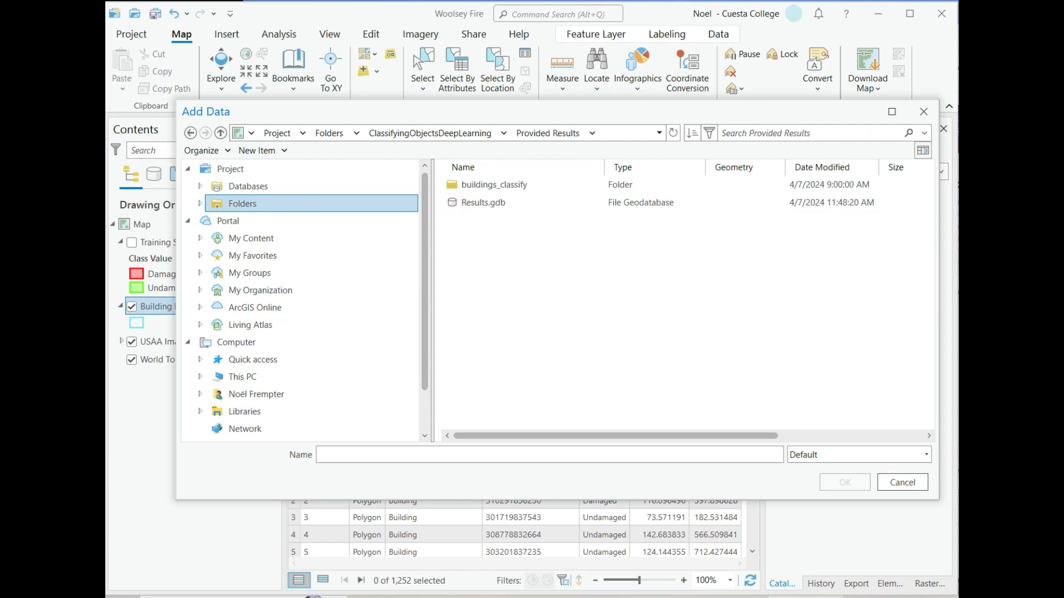
{"action": "double_click", "coordinate": [483, 203]}
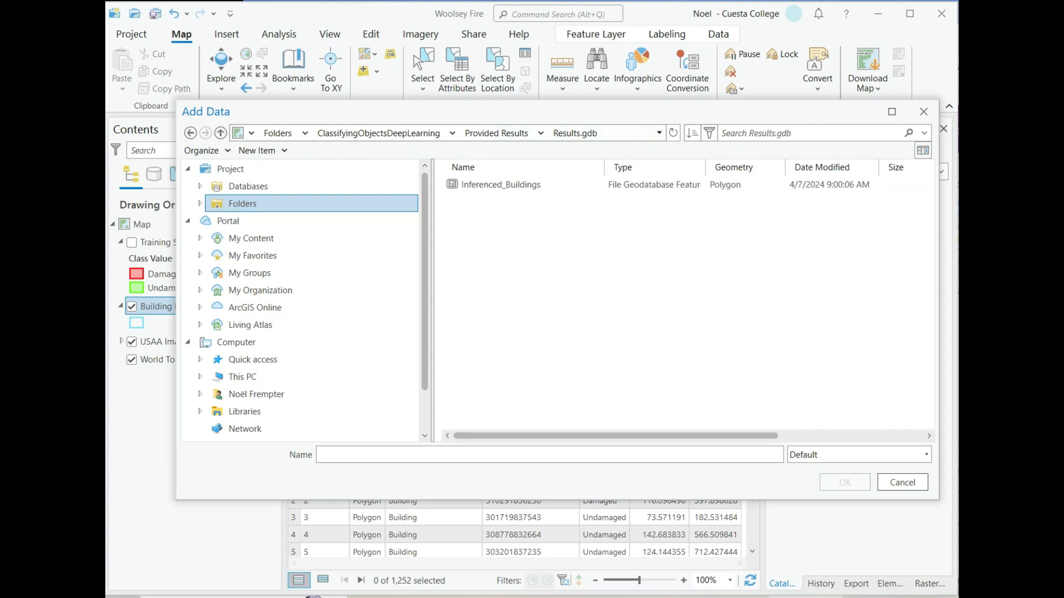
{"action": "left_click", "coordinate": [501, 184]}
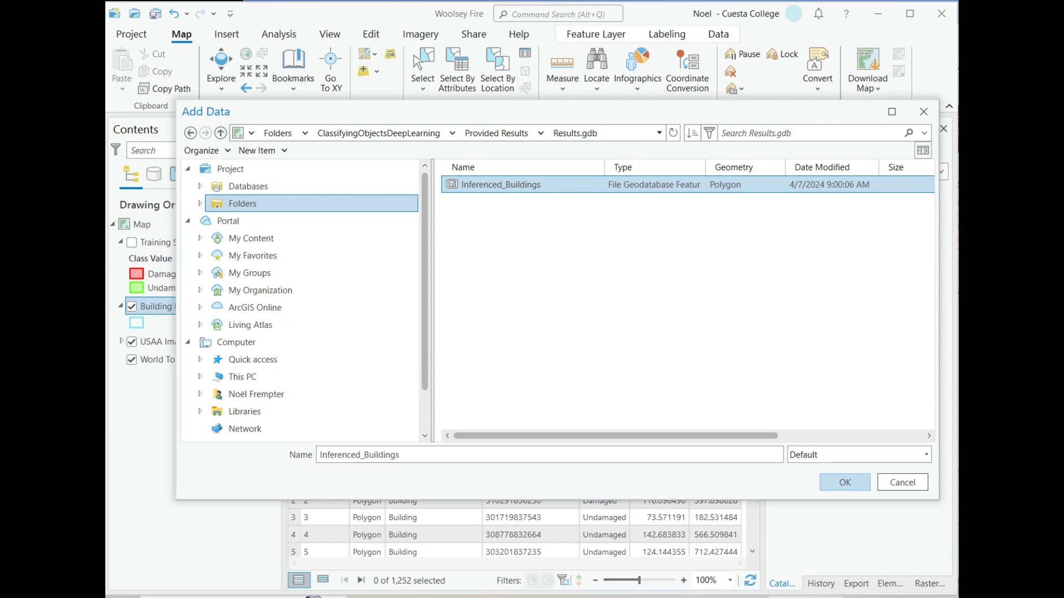
{"action": "left_click", "coordinate": [844, 482]}
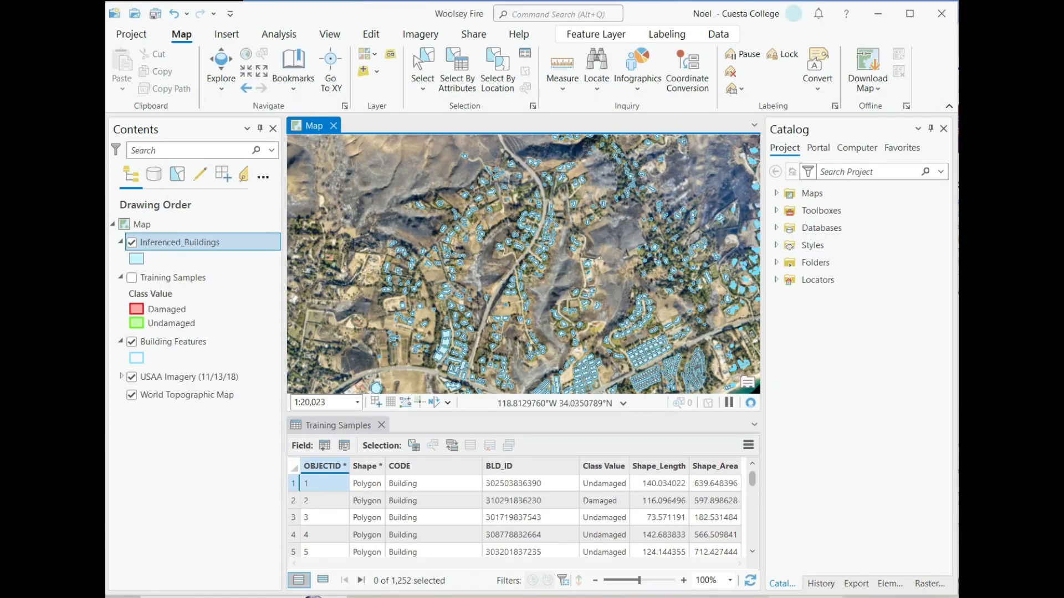
Zoom the map to the extent of the Inferenced_Buildings layer.
{"action": "key", "text": "alt+Tab"}
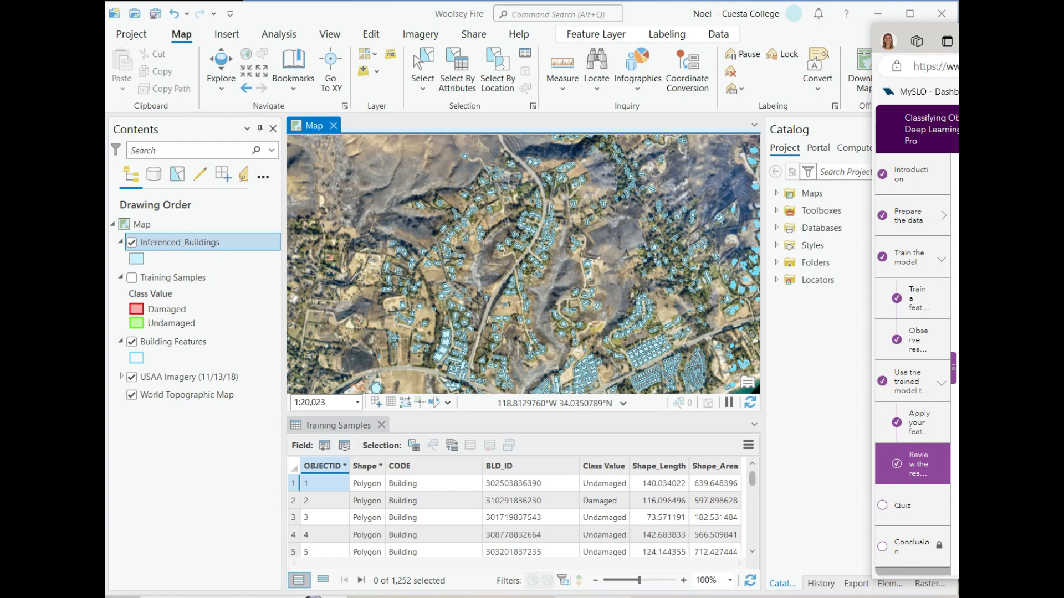
{"action": "left_click", "coordinate": [819, 354]}
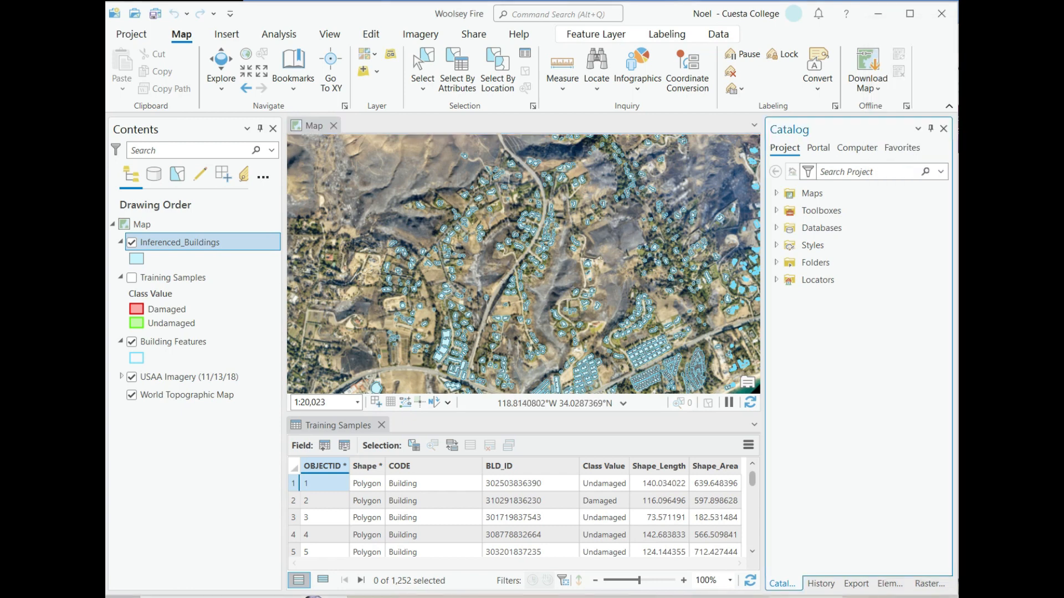
{"action": "right_click", "coordinate": [177, 242]}
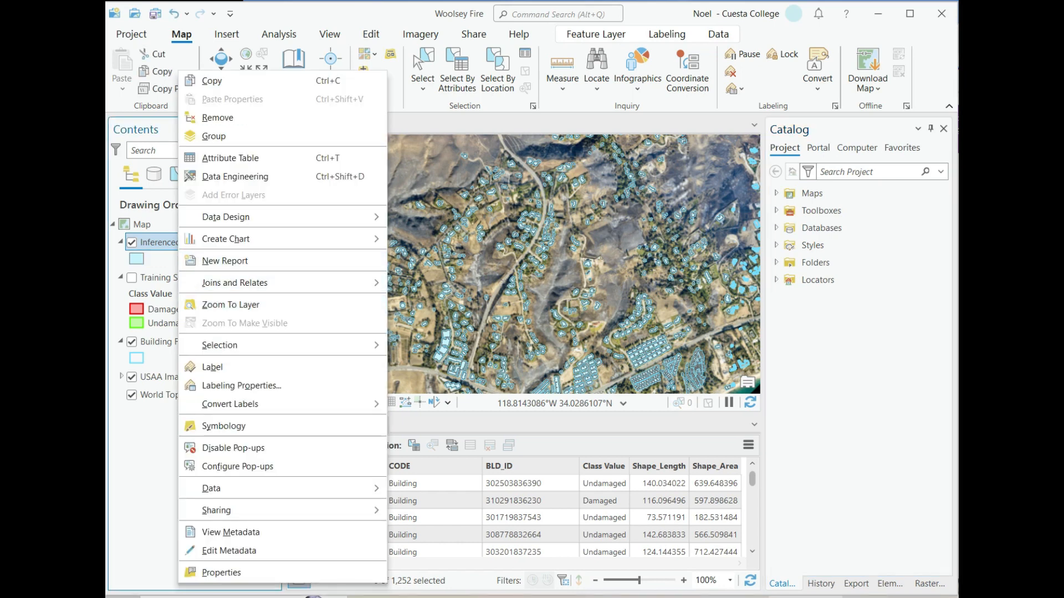
{"action": "left_click", "coordinate": [230, 305]}
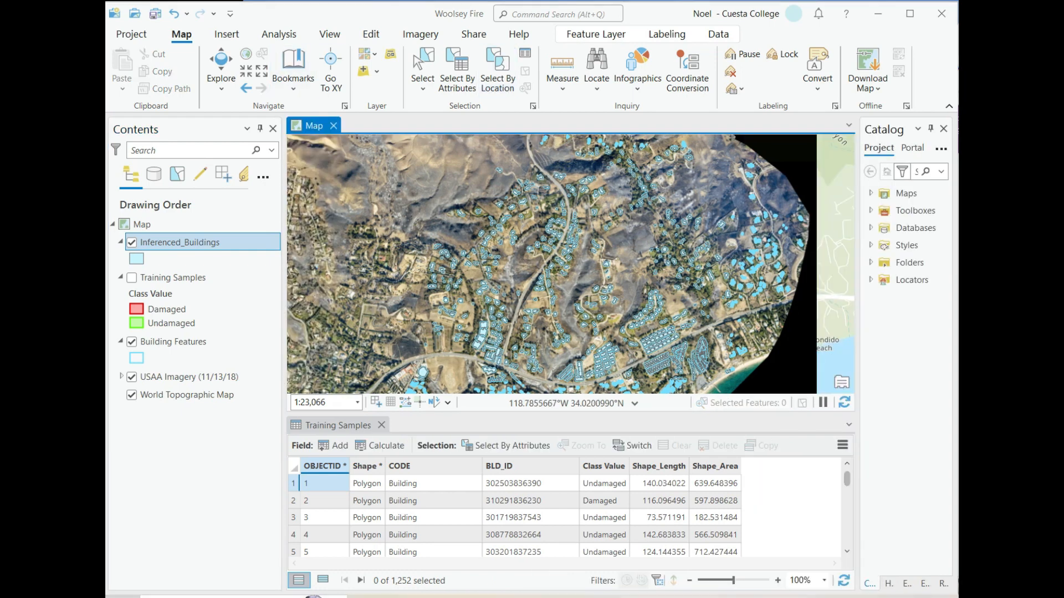
Import symbology for the Inferenced_Buildings layer from Inferenced Buildings Symbology.lyrx, matching on the ClassLabel field with ranges maintained.
{"action": "left_click", "coordinate": [596, 34]}
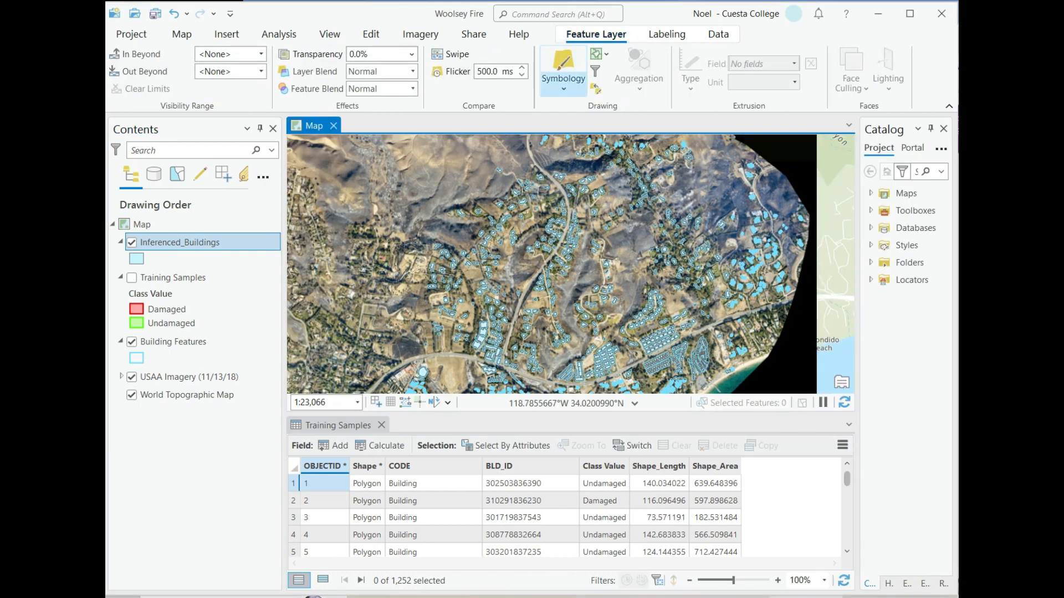
{"action": "left_click", "coordinate": [562, 83]}
{"action": "left_click", "coordinate": [563, 79]}
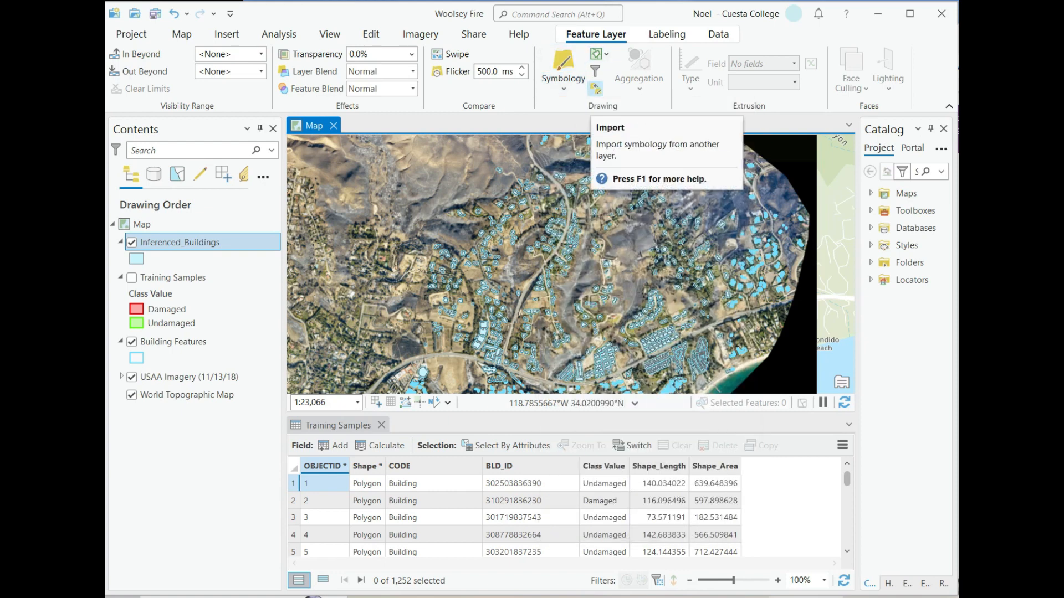
{"action": "left_click", "coordinate": [595, 88]}
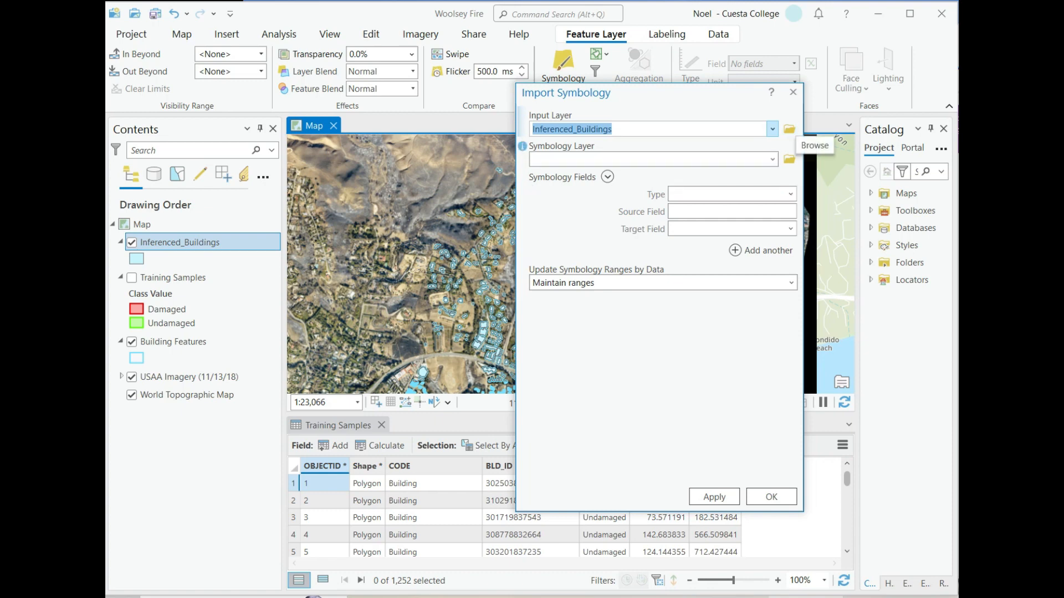
{"action": "left_click", "coordinate": [788, 159]}
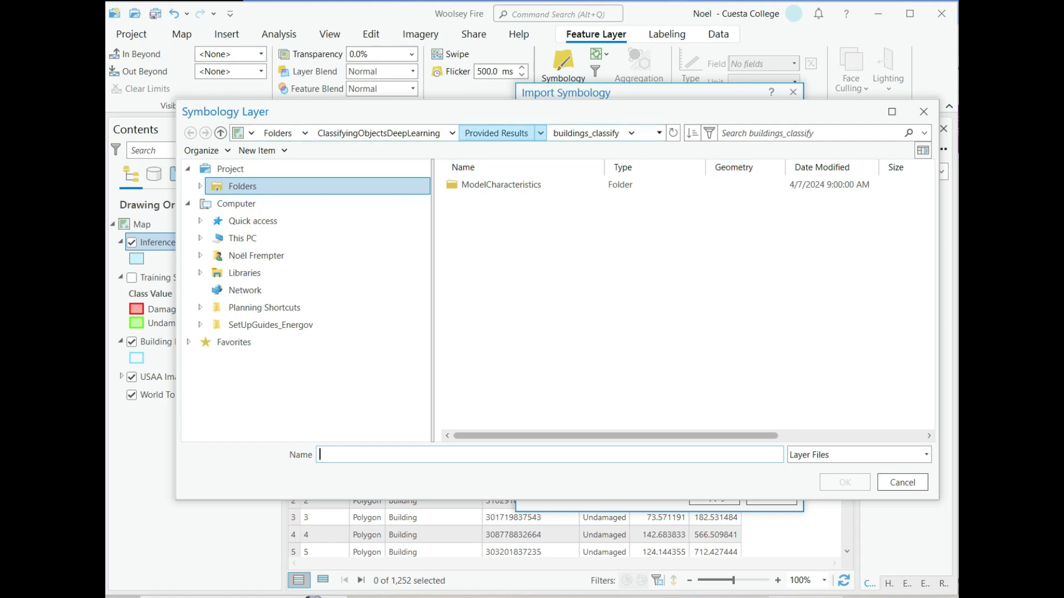
{"action": "left_click", "coordinate": [496, 133]}
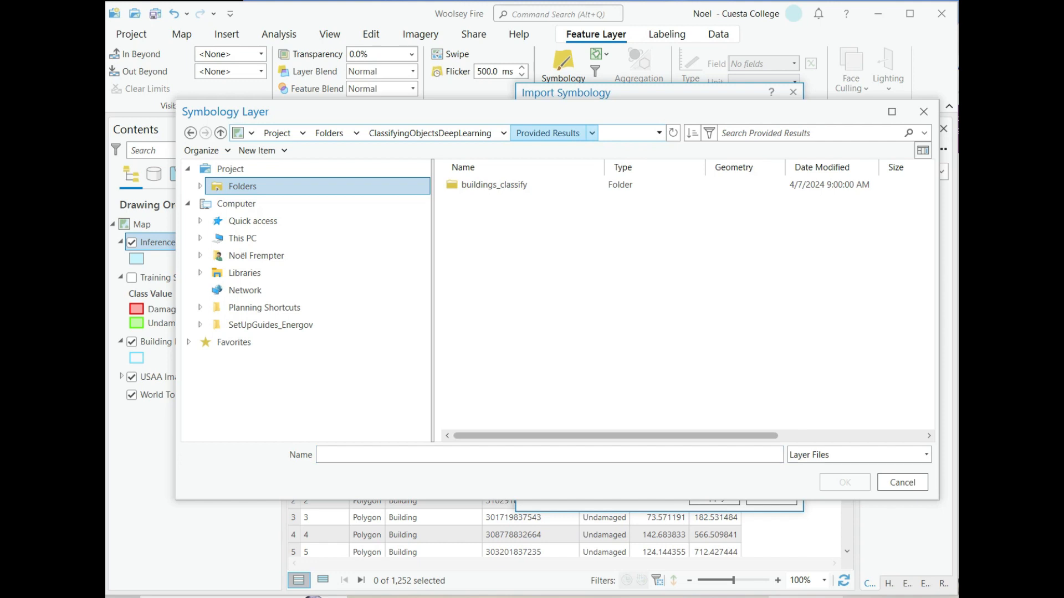
{"action": "left_click", "coordinate": [430, 133]}
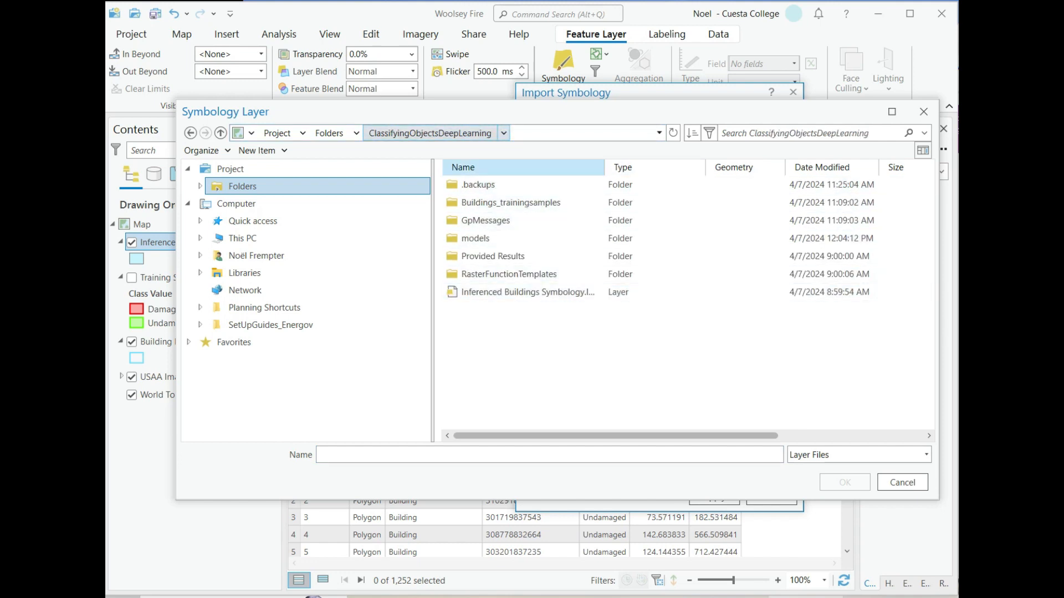
{"action": "left_click", "coordinate": [530, 292]}
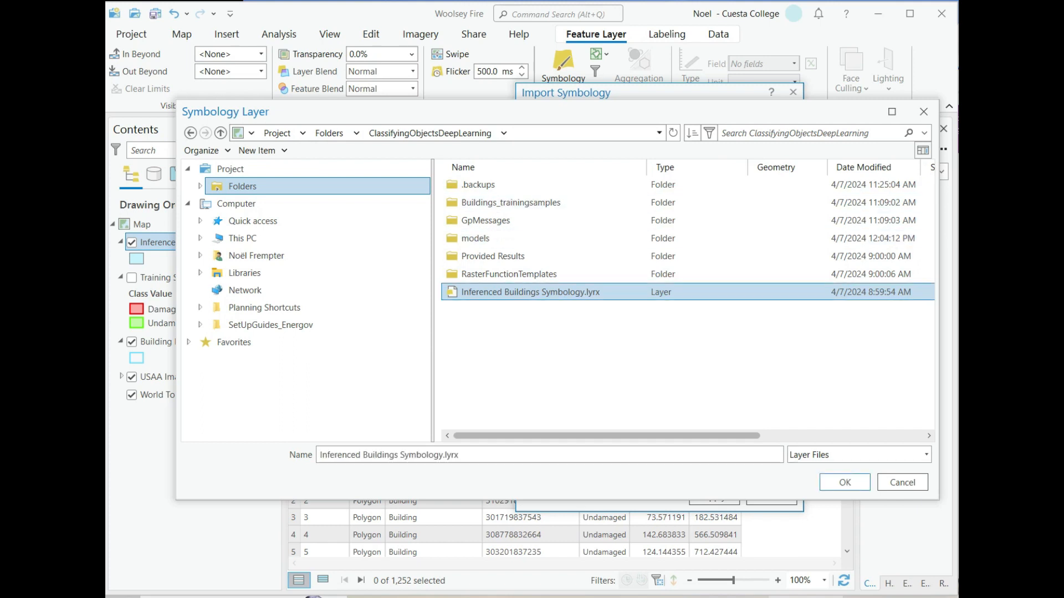
{"action": "left_click", "coordinate": [845, 482]}
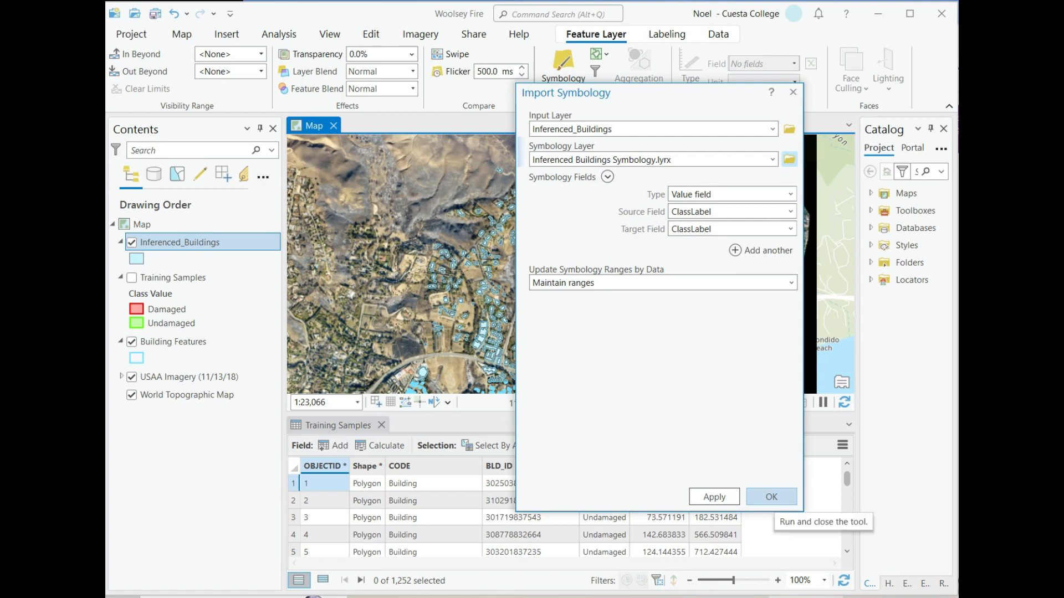
{"action": "left_click", "coordinate": [771, 497]}
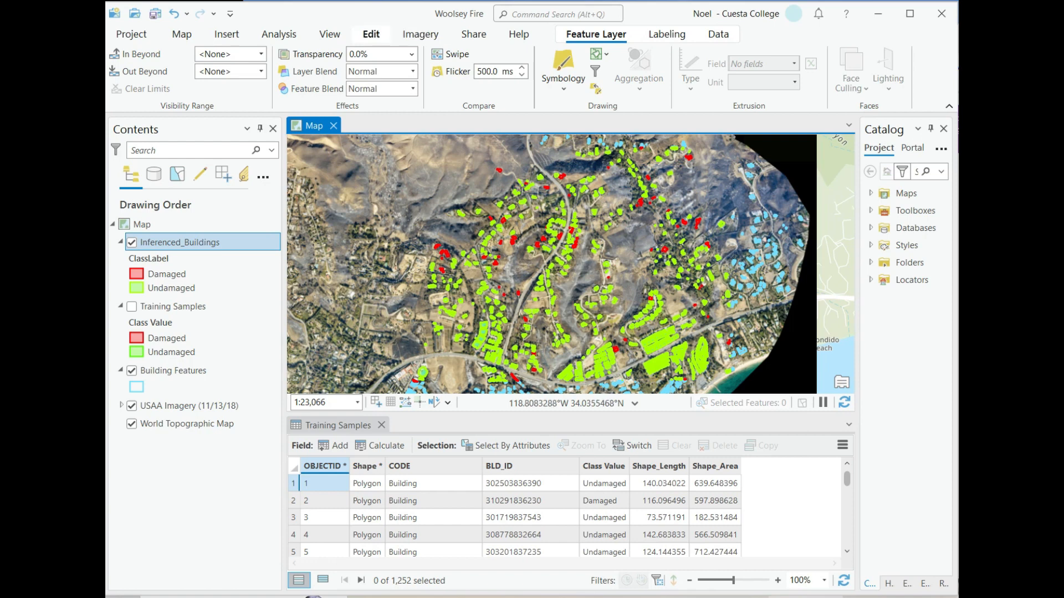
Display the attributes of the Inferenced_Buildings layer's features in a widened Attributes pane.
{"action": "left_click", "coordinate": [371, 34]}
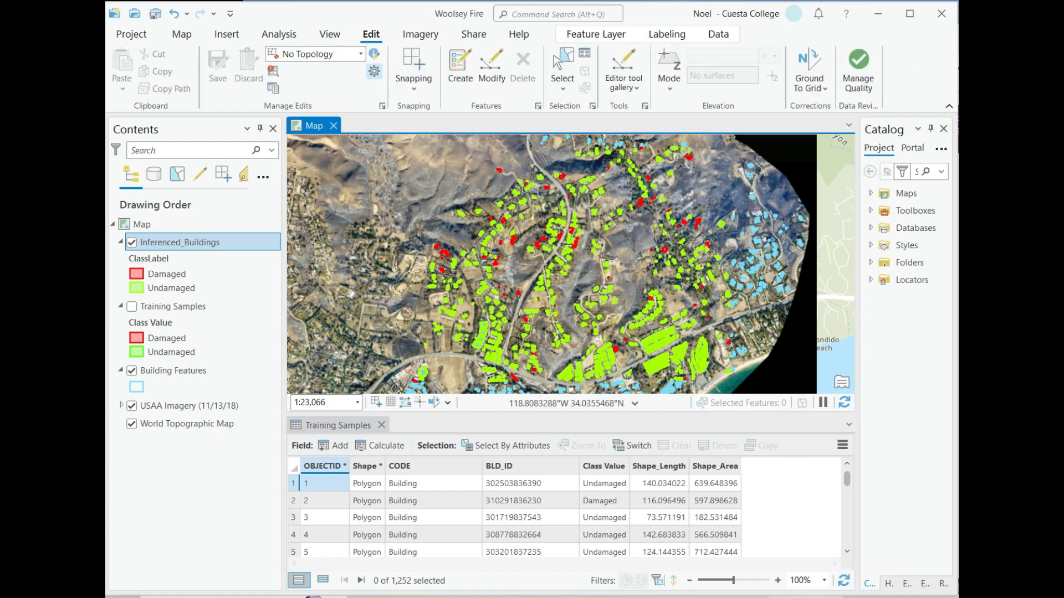
{"action": "left_click", "coordinate": [584, 53]}
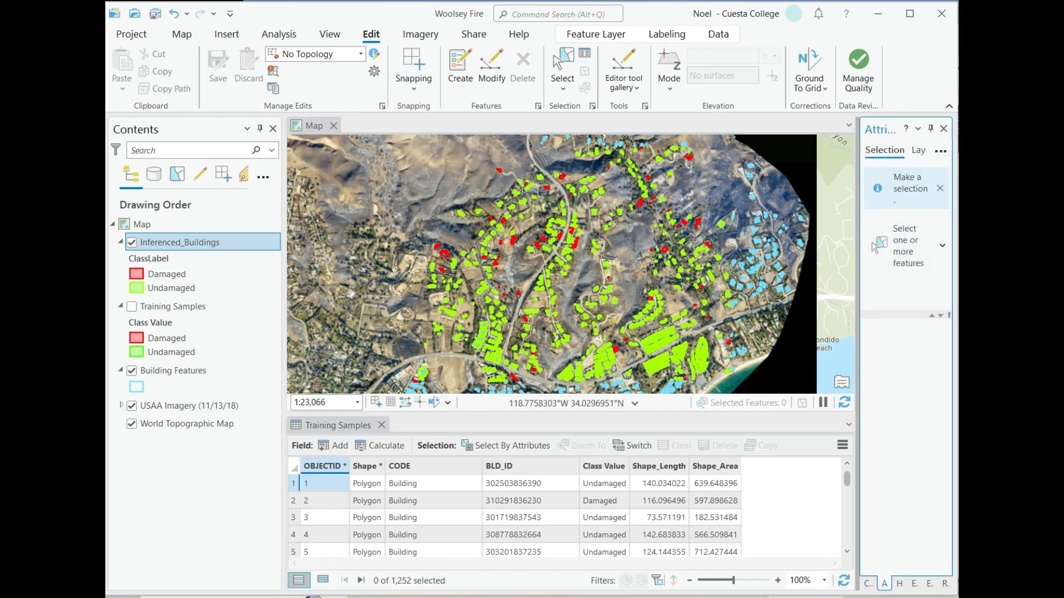
{"action": "left_click_drag", "start_coordinate": [857, 355], "coordinate": [733, 355]}
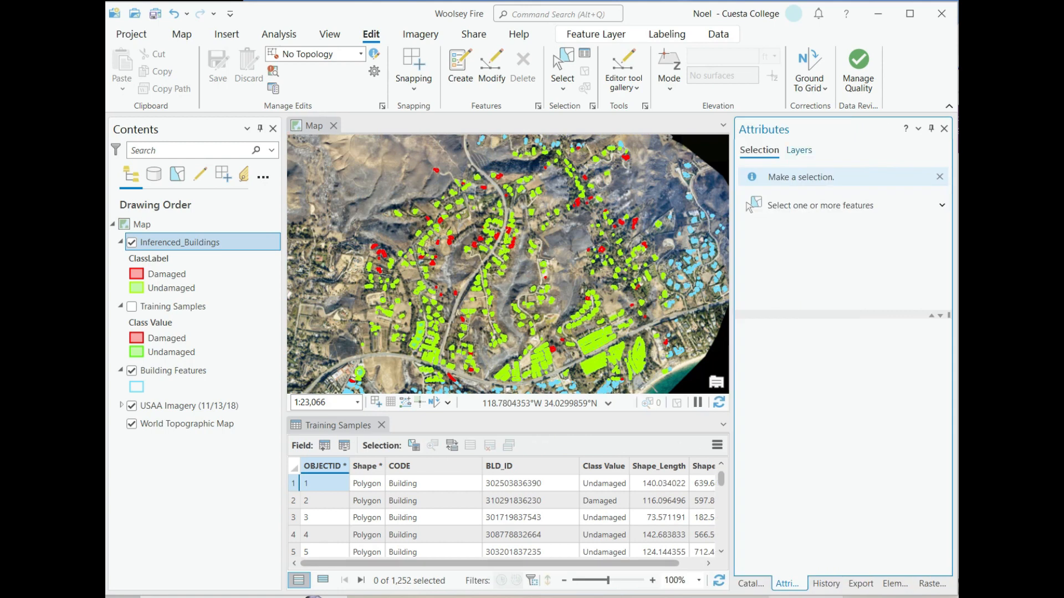
{"action": "left_click", "coordinate": [798, 150]}
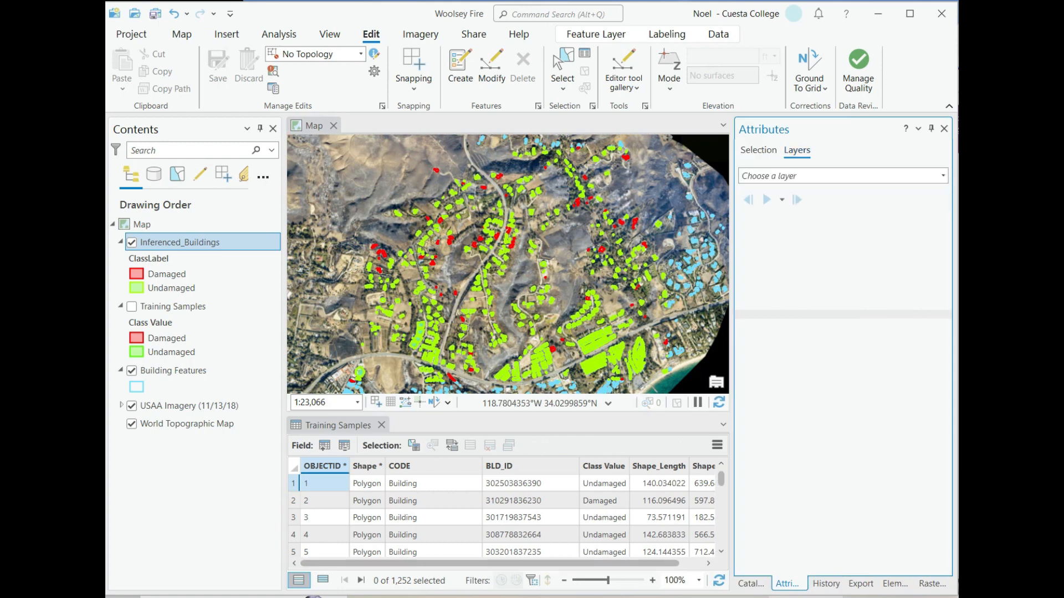
{"action": "left_click", "coordinate": [943, 176]}
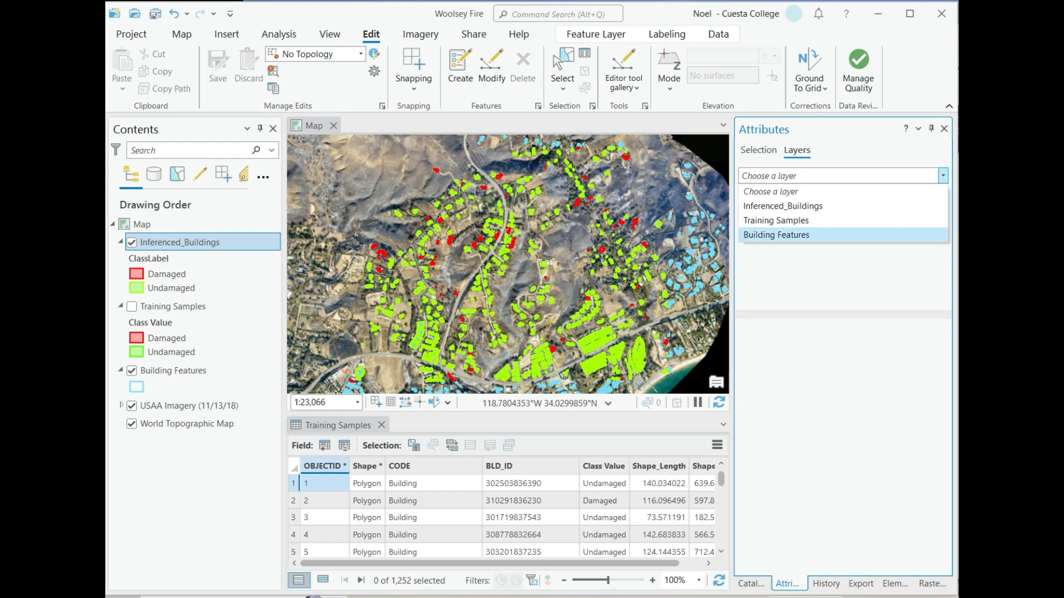
{"action": "left_click", "coordinate": [783, 206]}
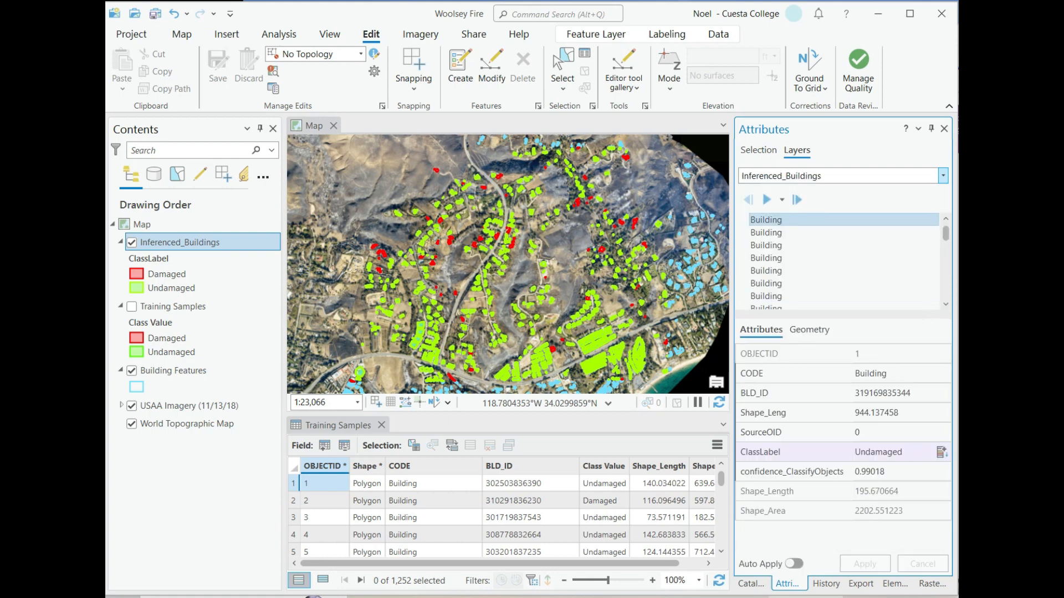
Play automatically through the inferenced buildings, pause at OBJECTID 7, and check it against the imagery by hiding and reshowing the Inferenced_Buildings layer.
{"action": "left_click", "coordinate": [767, 200]}
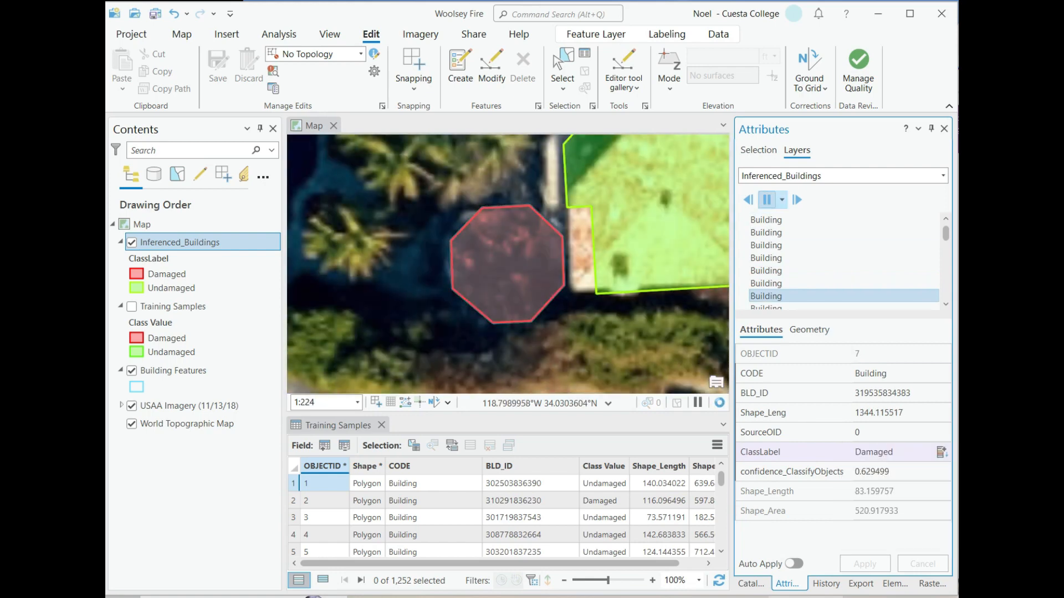
{"action": "left_click", "coordinate": [767, 200]}
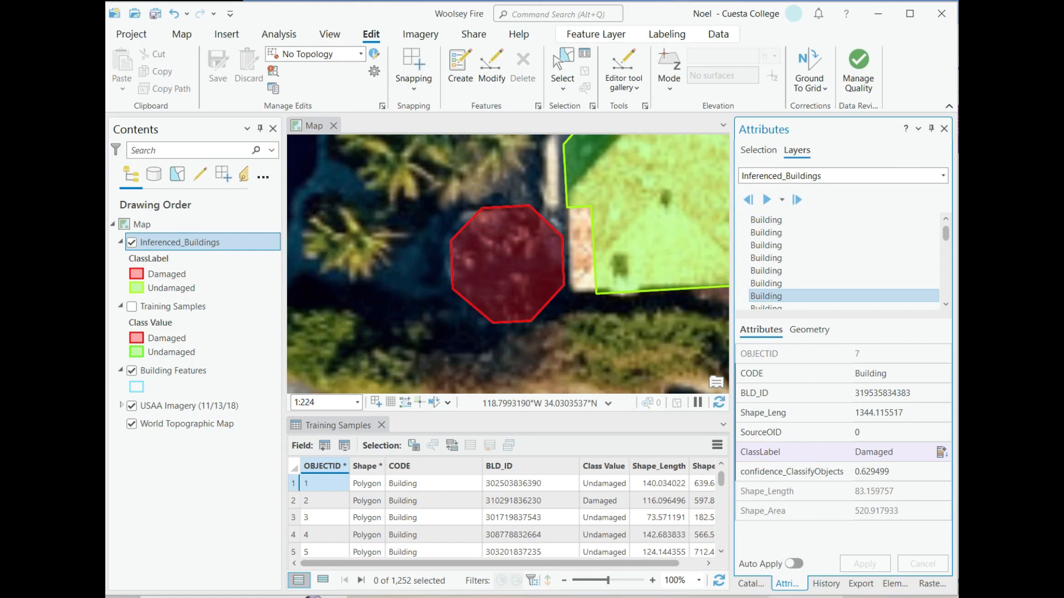
{"action": "left_click", "coordinate": [131, 242]}
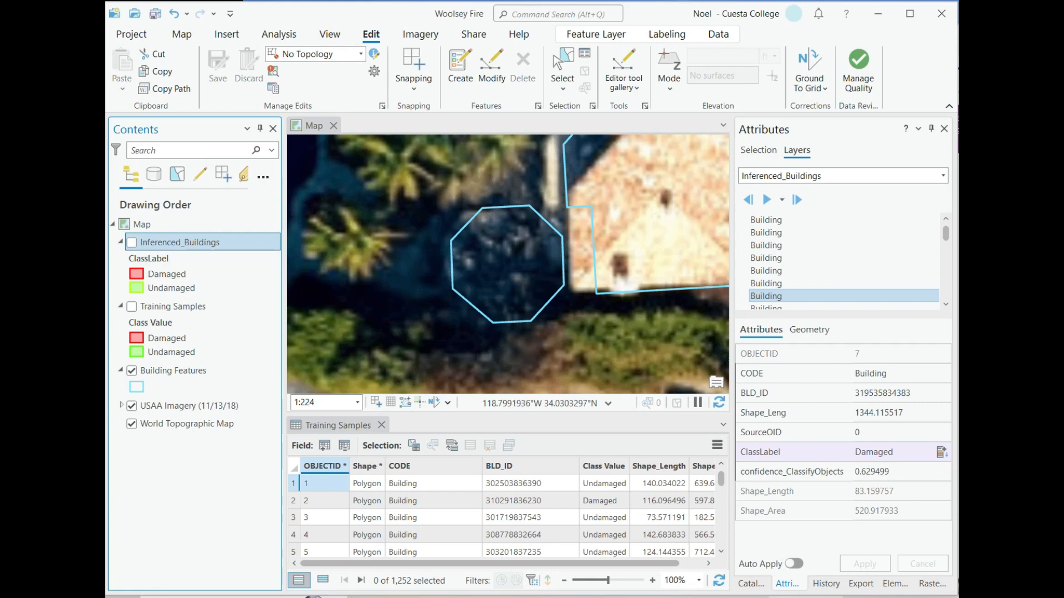
{"action": "left_click", "coordinate": [131, 242]}
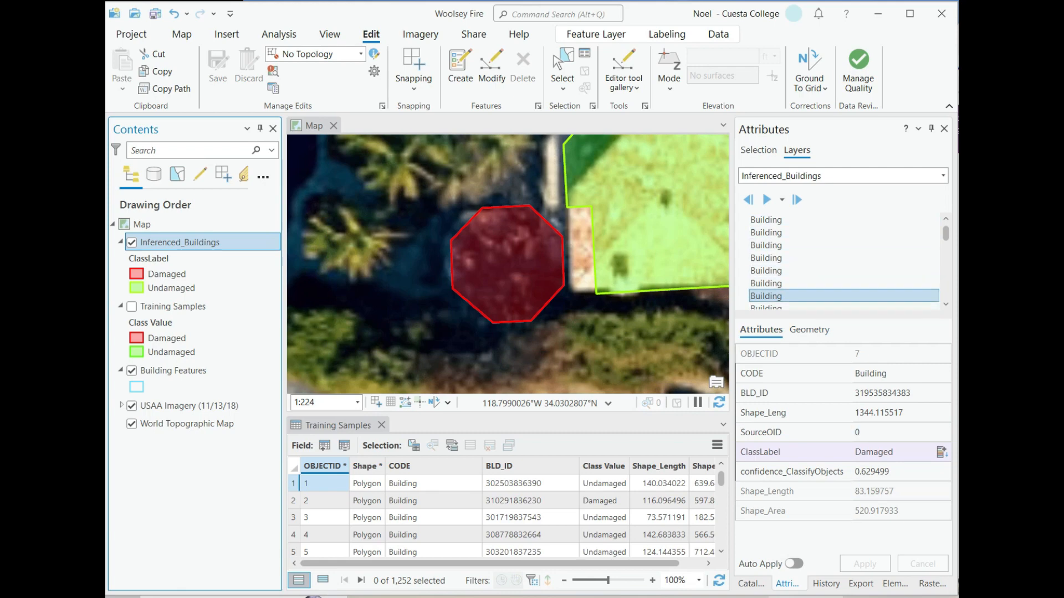
Review the classification of the buildings with OBJECTID 101 and 103, zooming the map to the latter.
{"action": "scroll", "coordinate": [843, 262], "scroll_direction": "down", "scroll_amount": 2}
{"action": "scroll", "coordinate": [843, 262], "scroll_direction": "down", "scroll_amount": 5}
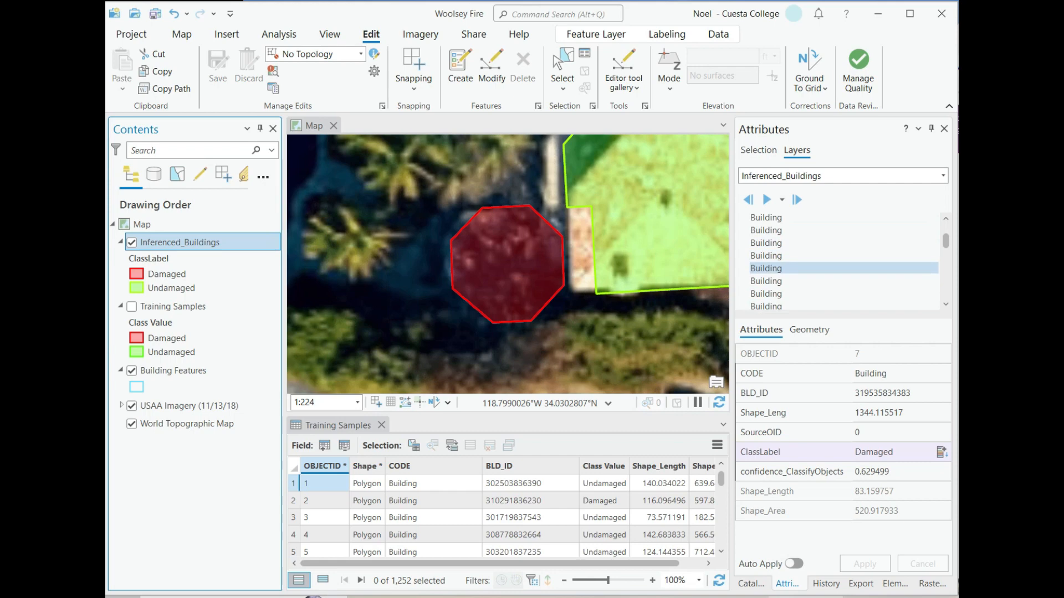
{"action": "left_click", "coordinate": [843, 243]}
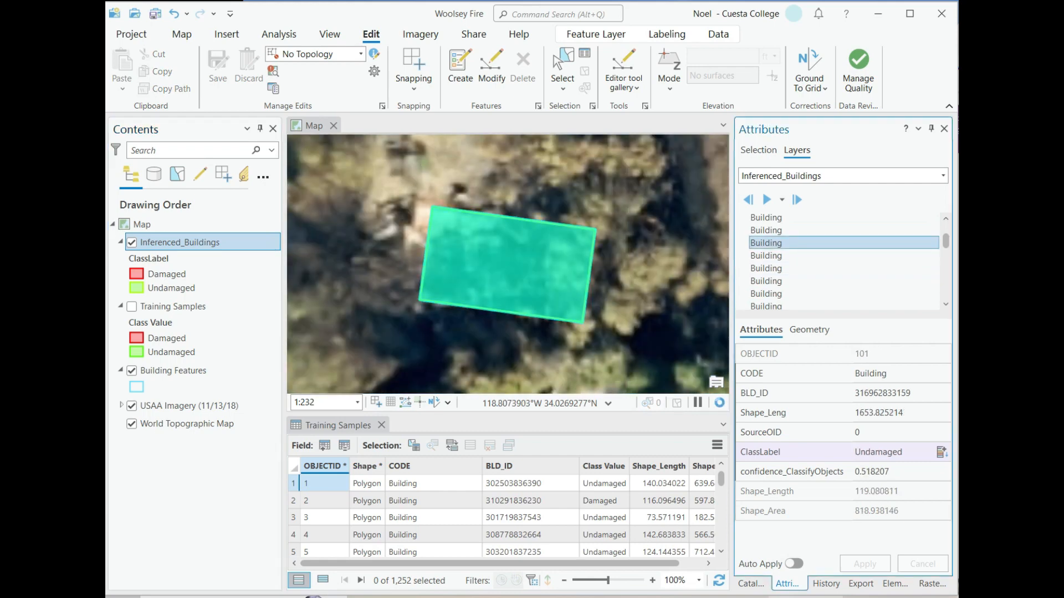
{"action": "left_click", "coordinate": [843, 269]}
{"action": "right_click", "coordinate": [808, 268]}
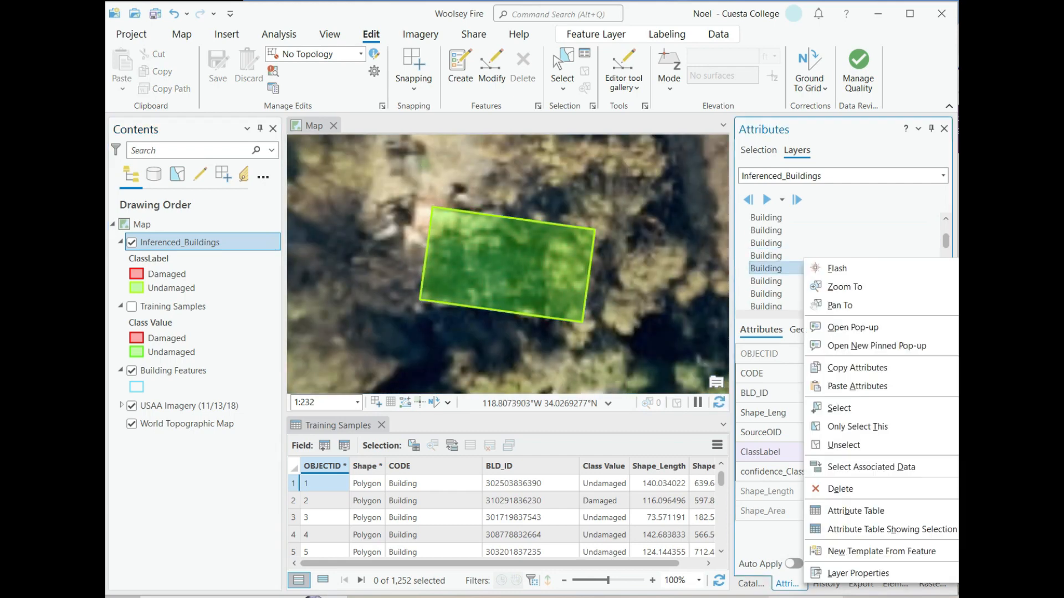
{"action": "left_click", "coordinate": [843, 287]}
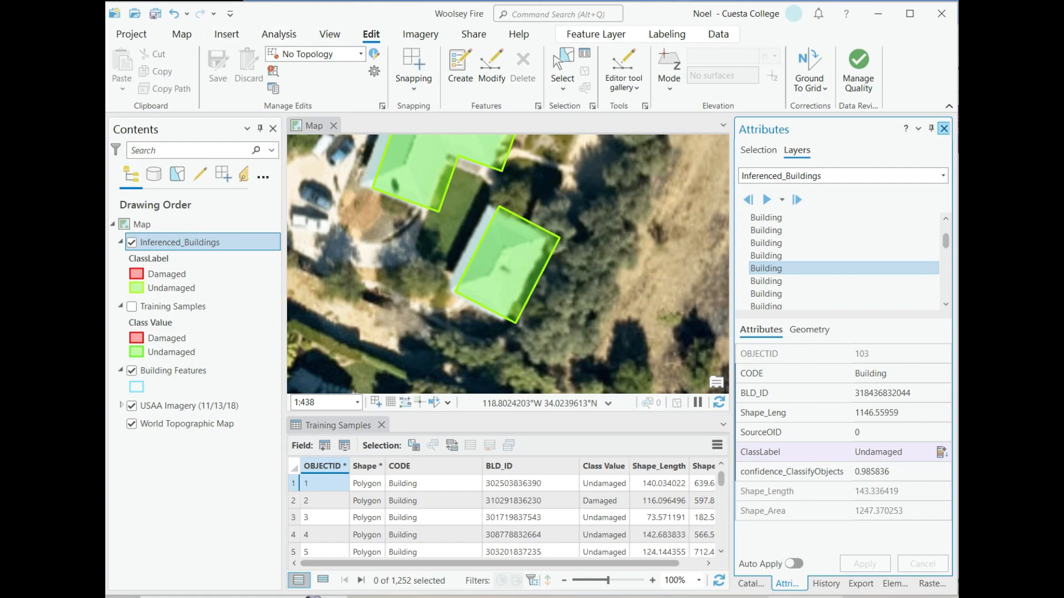
Close the Attributes pane and zoom the map to the extent of the USAA Imagery (11/13/18) layer.
{"action": "left_click", "coordinate": [944, 128]}
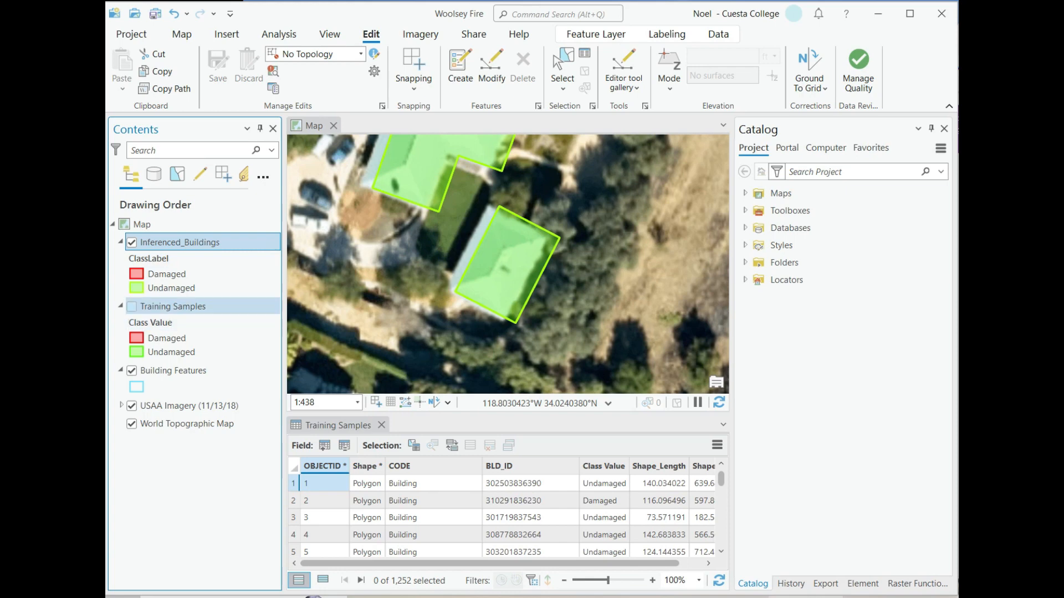
{"action": "right_click", "coordinate": [165, 406]}
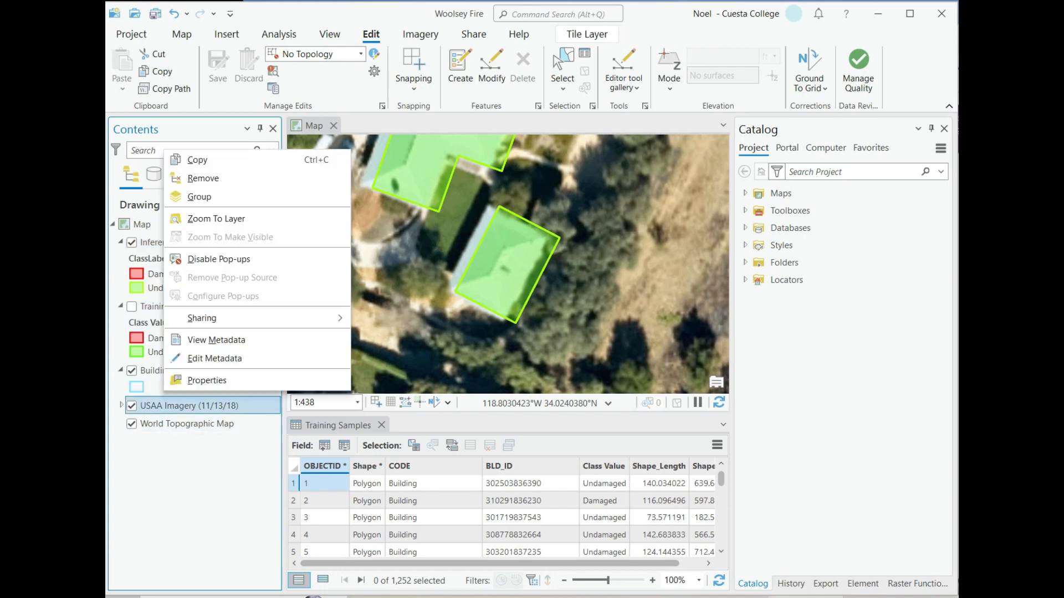
{"action": "left_click", "coordinate": [216, 219]}
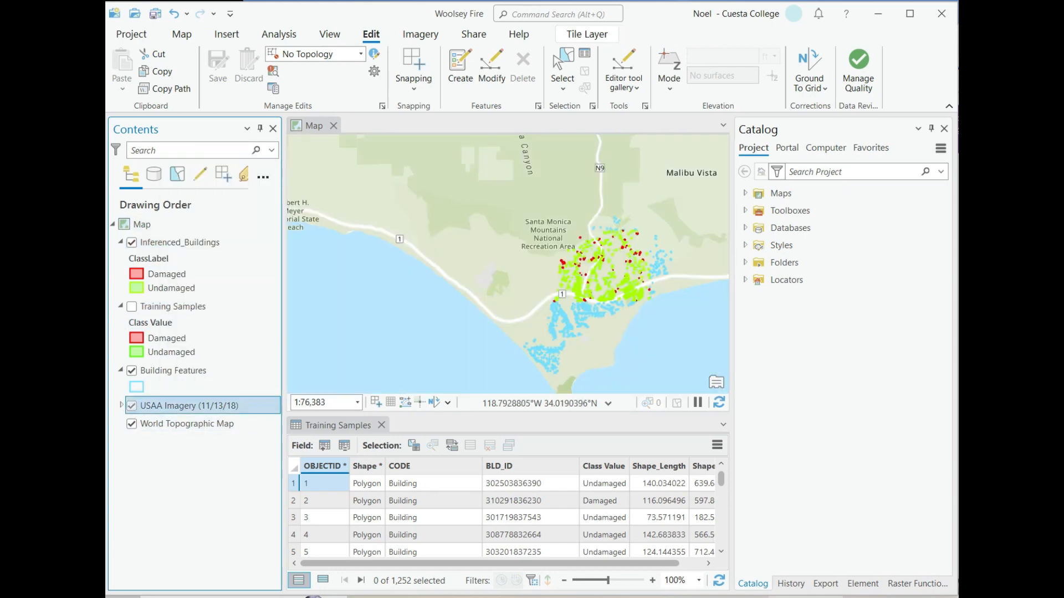
Enlarge the map view by closing the Training Samples attribute table and narrowing the Catalog pane.
{"action": "left_click", "coordinate": [381, 425]}
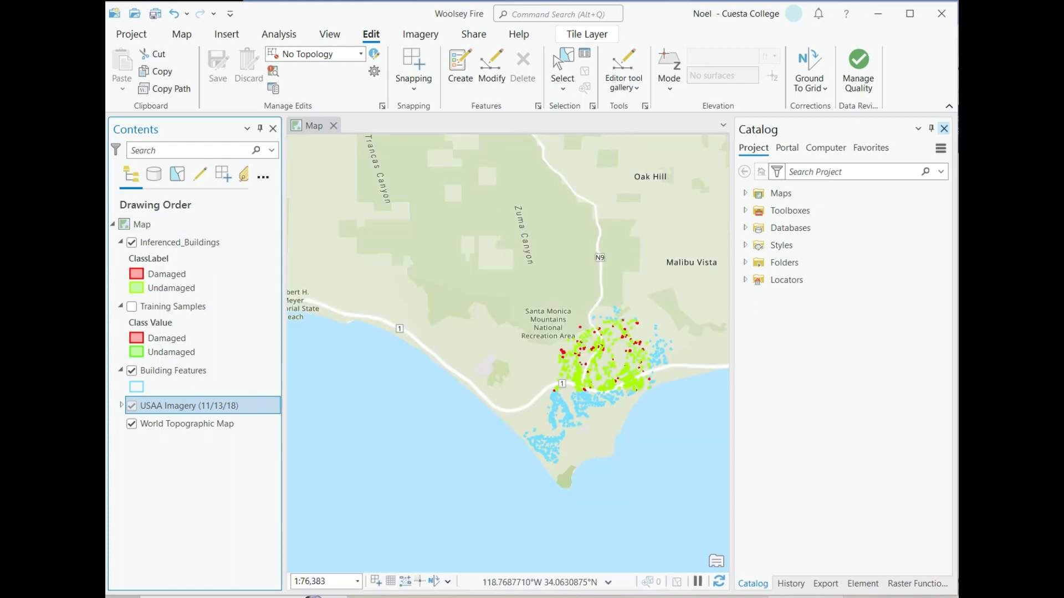
{"action": "left_click", "coordinate": [826, 338]}
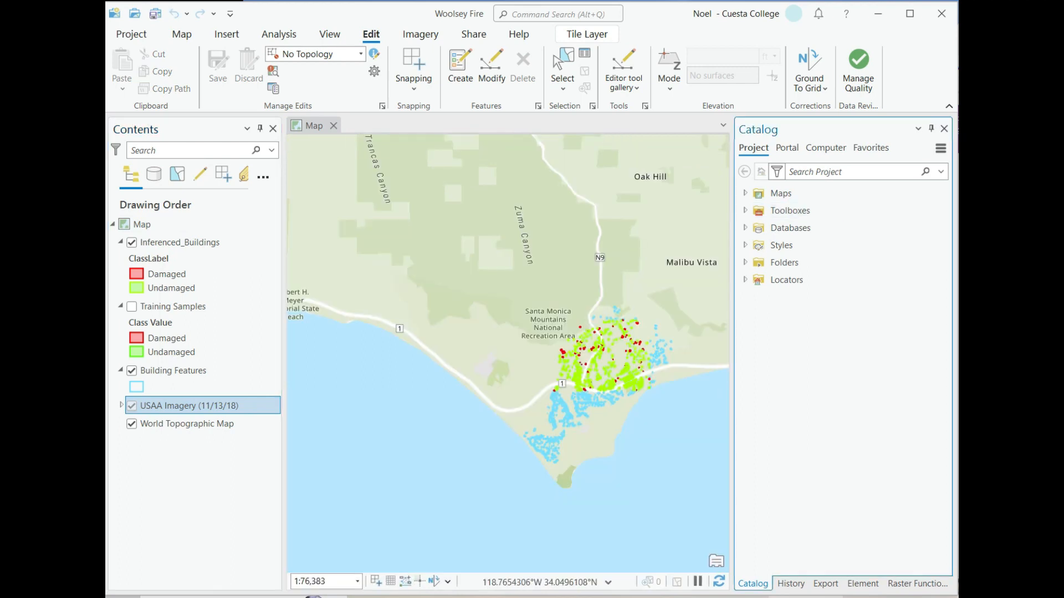
{"action": "left_click_drag", "start_coordinate": [731, 252], "coordinate": [877, 254]}
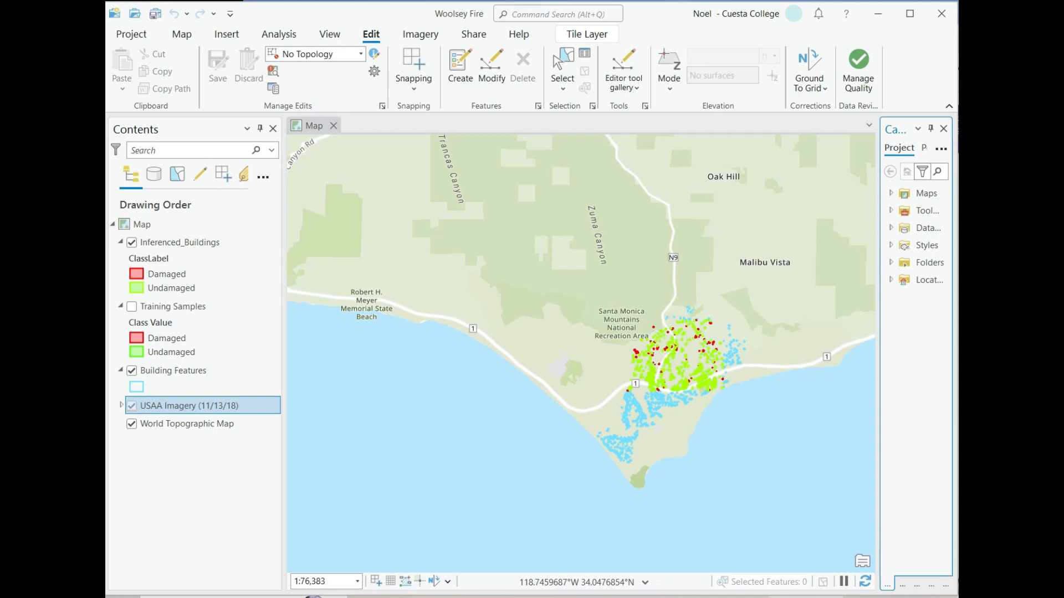
Hide the Building Features layer, and show the Training Samples briefly over the imagery to compare them with the inferenced buildings before hiding them again.
{"action": "left_click", "coordinate": [131, 371]}
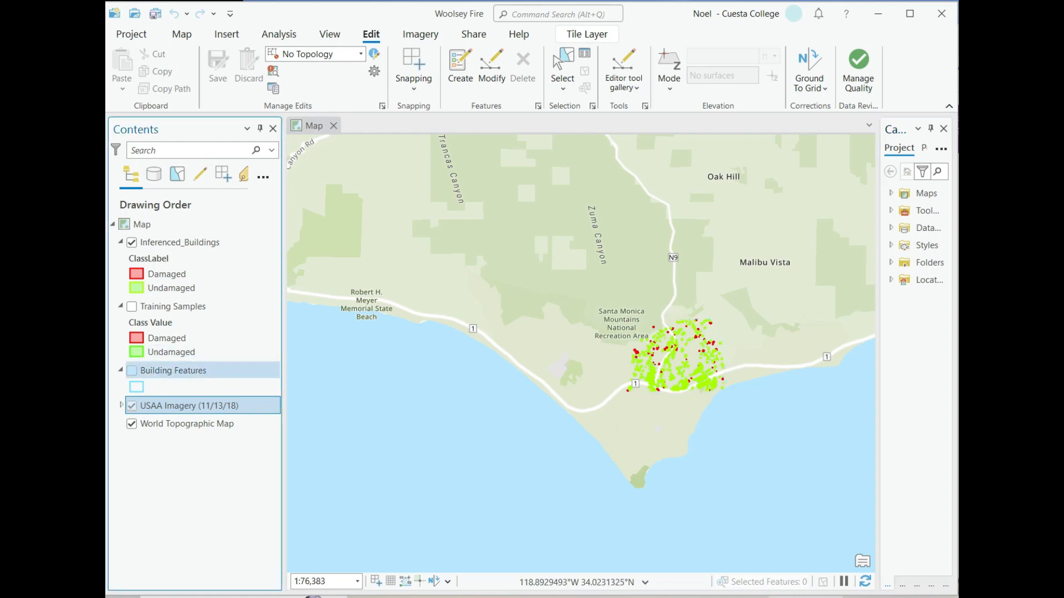
{"action": "left_click", "coordinate": [132, 307]}
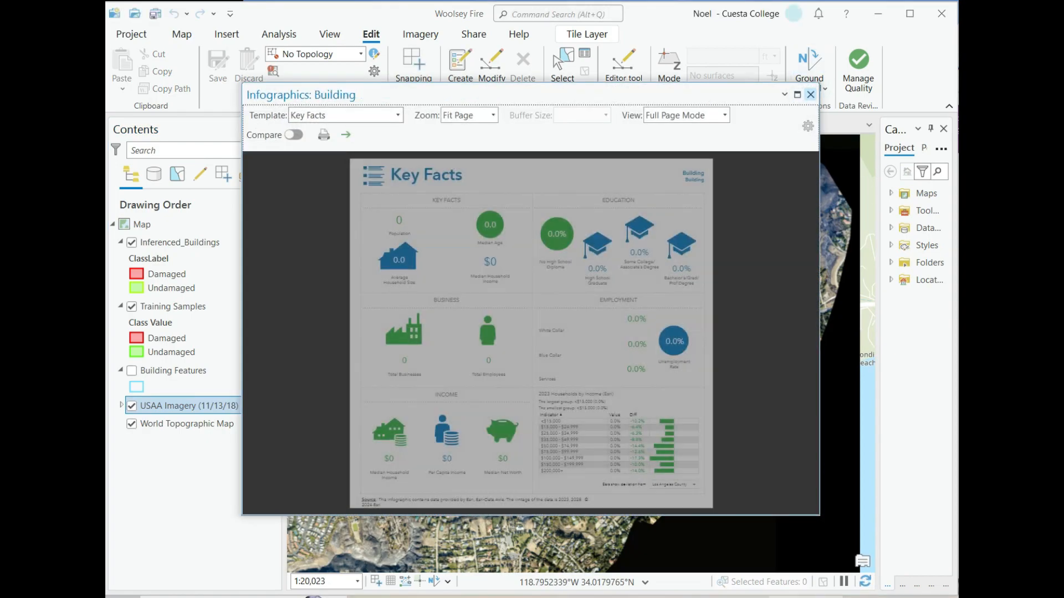
{"action": "left_click", "coordinate": [811, 94]}
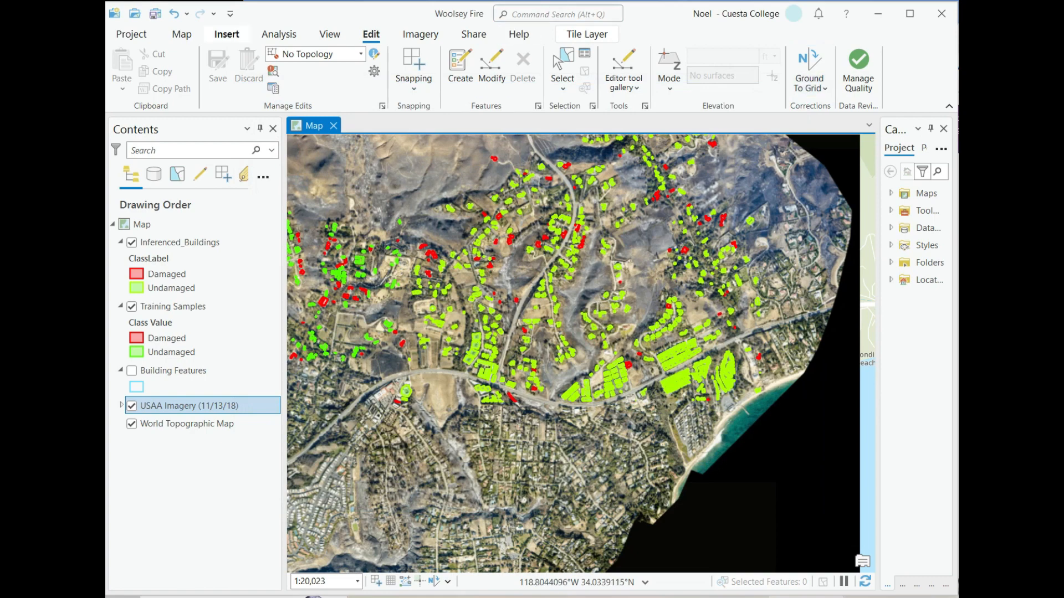
{"action": "left_click", "coordinate": [181, 34]}
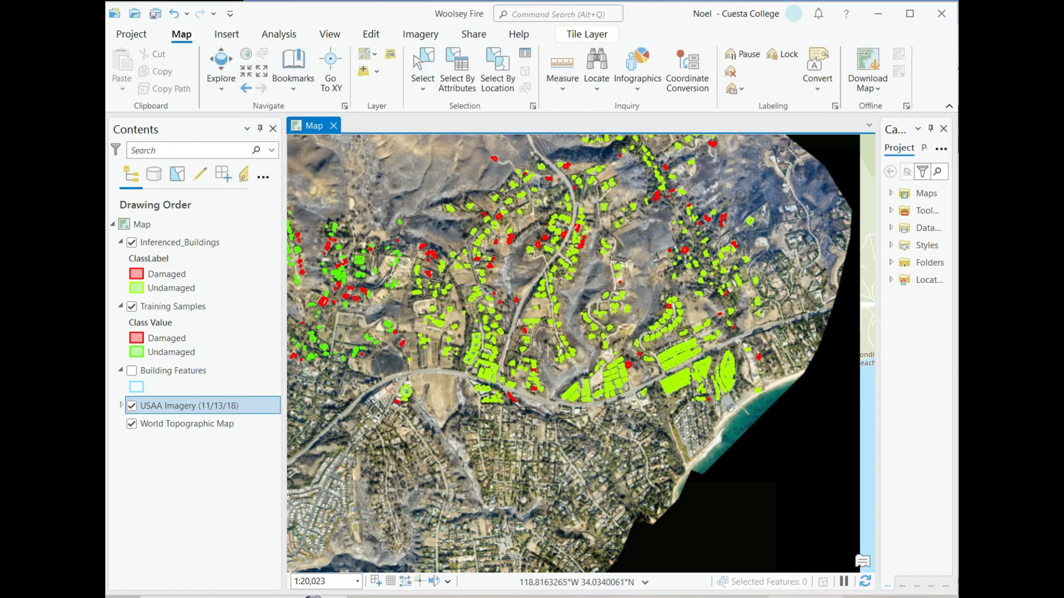
{"action": "left_click", "coordinate": [132, 306]}
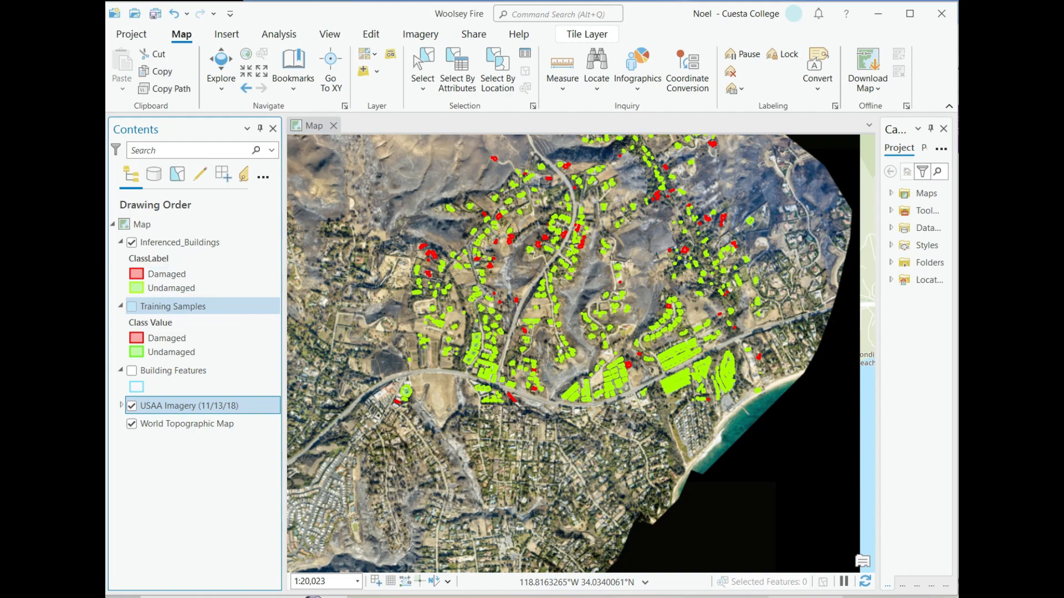